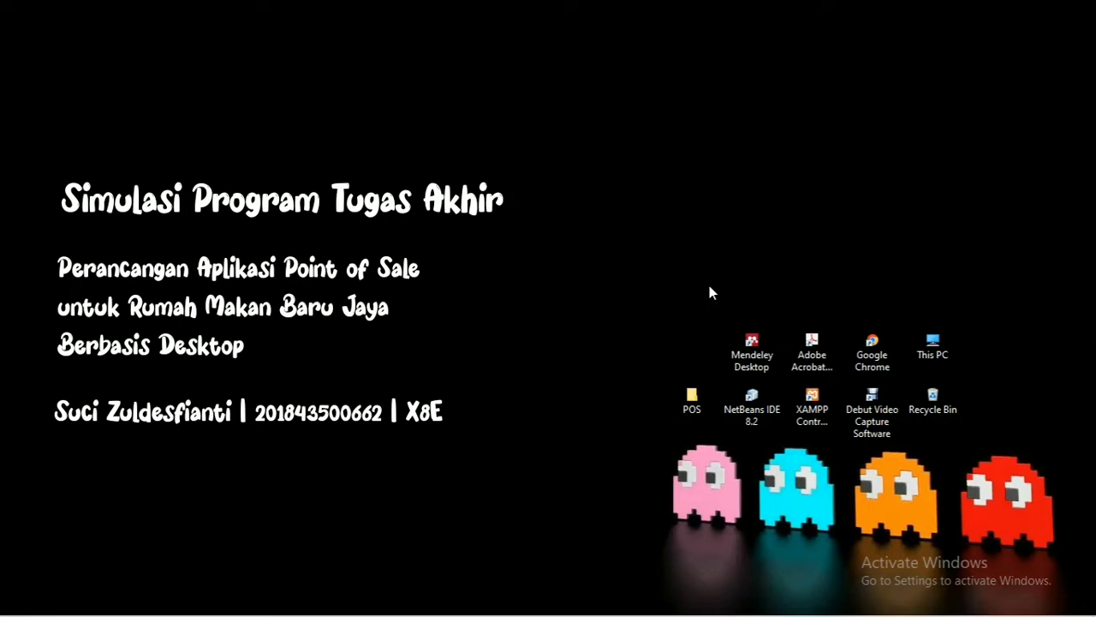
Launch XAMPP Control Panel, start MySQL and Apache, then minimize the panel.
{"action": "left_click", "coordinate": [809, 404]}
{"action": "double_click", "coordinate": [808, 404]}
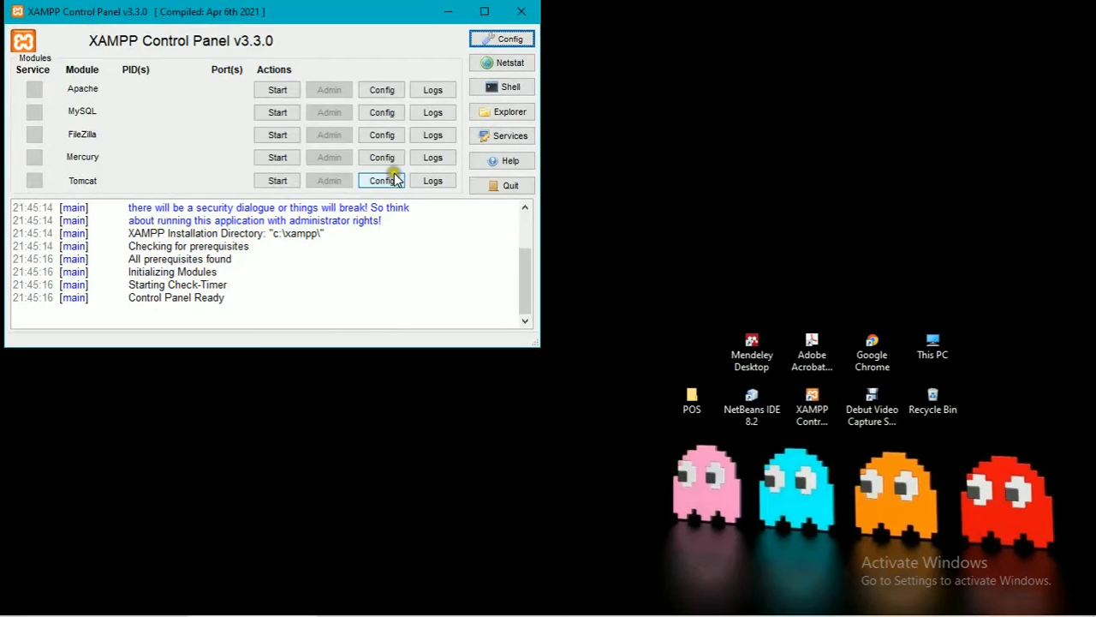
{"action": "left_click", "coordinate": [264, 112]}
{"action": "left_click", "coordinate": [276, 90]}
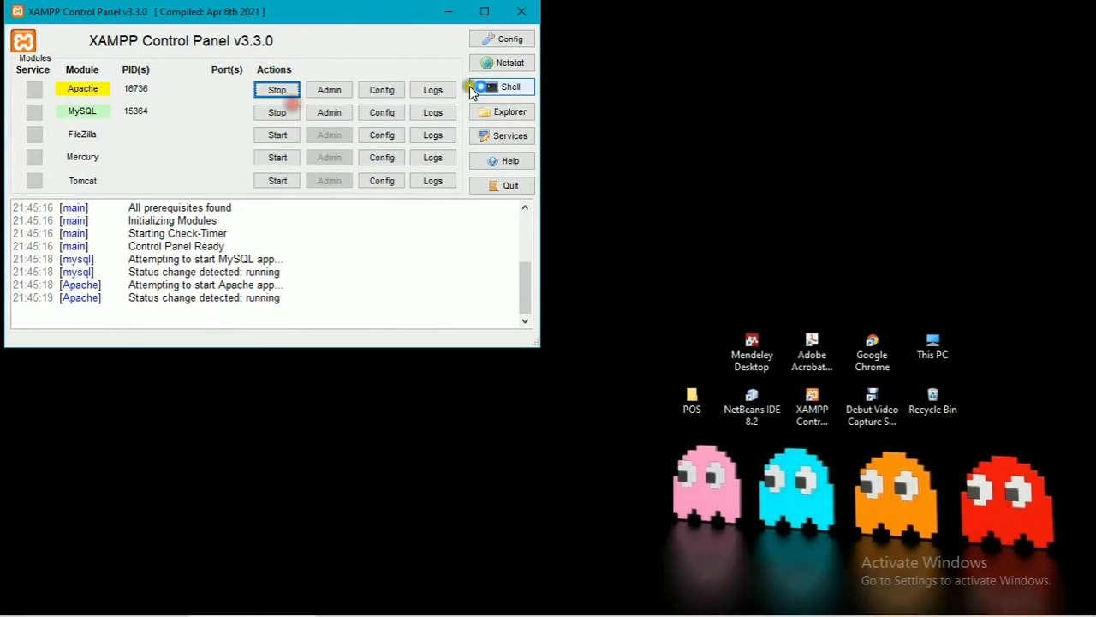
{"action": "left_click", "coordinate": [447, 10]}
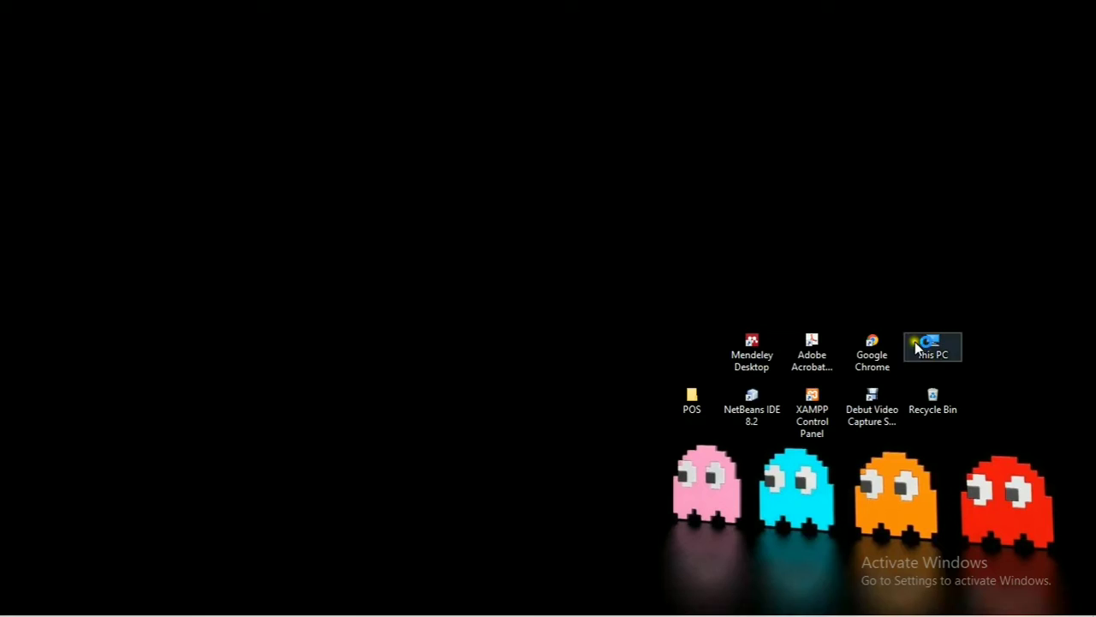
Open phpMyAdmin in Chrome and create a database named new_pos.
{"action": "left_click", "coordinate": [859, 345]}
{"action": "double_click", "coordinate": [859, 345]}
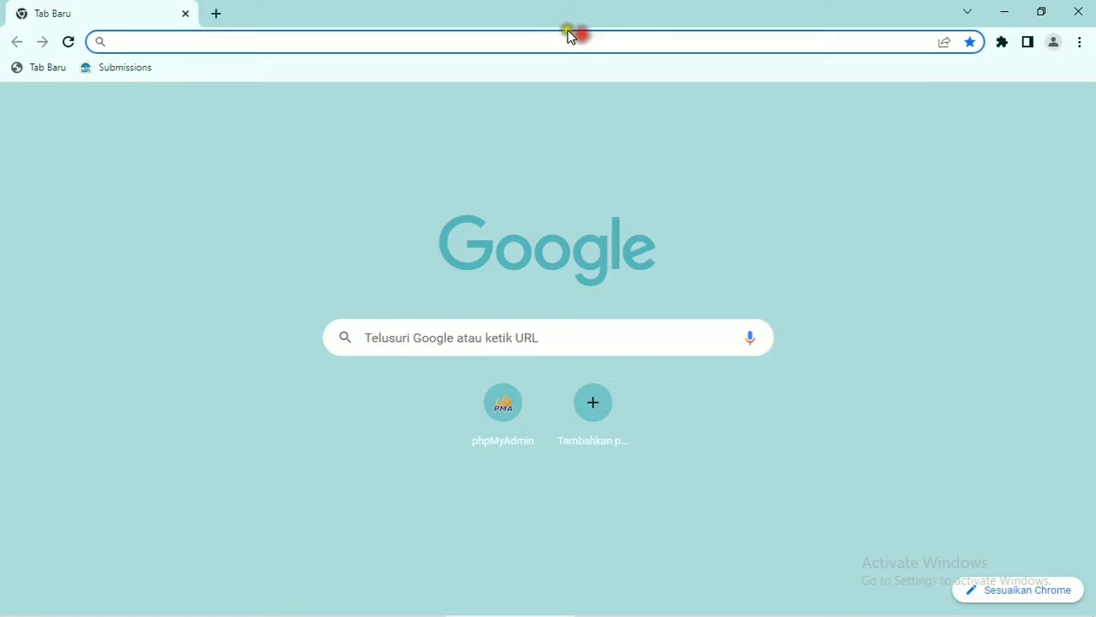
{"action": "left_click", "coordinate": [478, 439]}
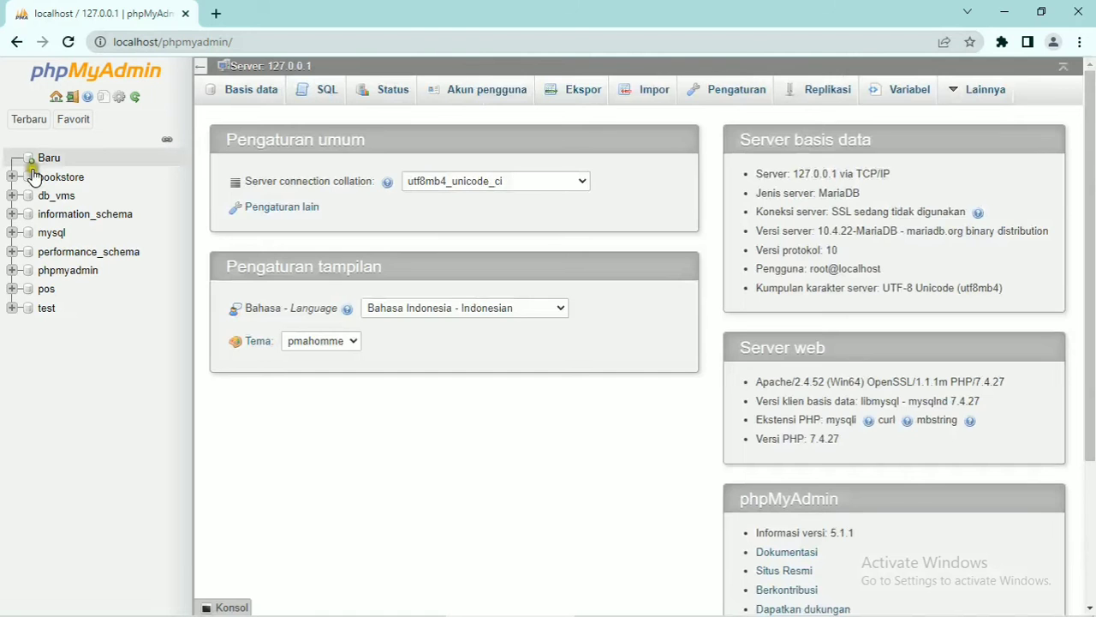
{"action": "left_click", "coordinate": [40, 159]}
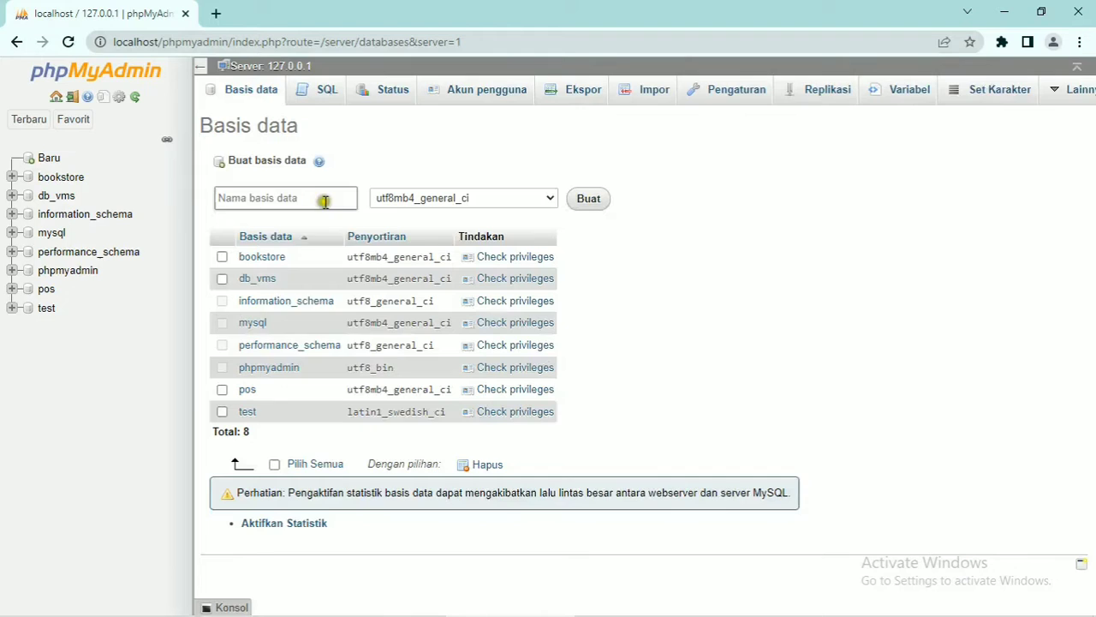
{"action": "left_click", "coordinate": [325, 204]}
{"action": "type", "text": "po"}
{"action": "key", "text": "BackSpace"}
{"action": "type", "text": "new_pos"}
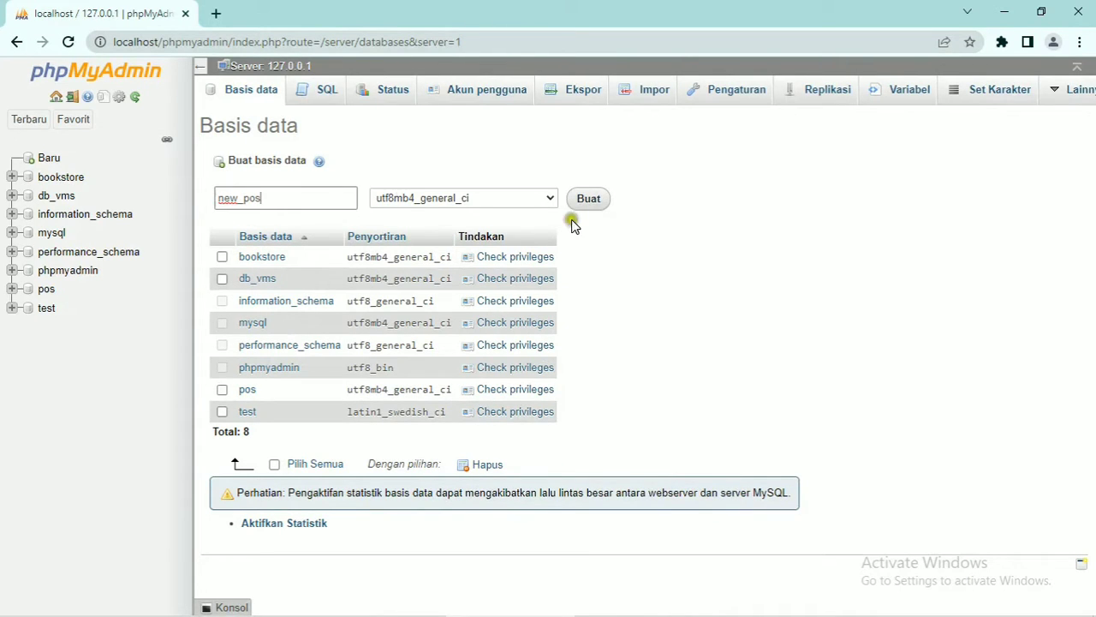
{"action": "left_click", "coordinate": [600, 203]}
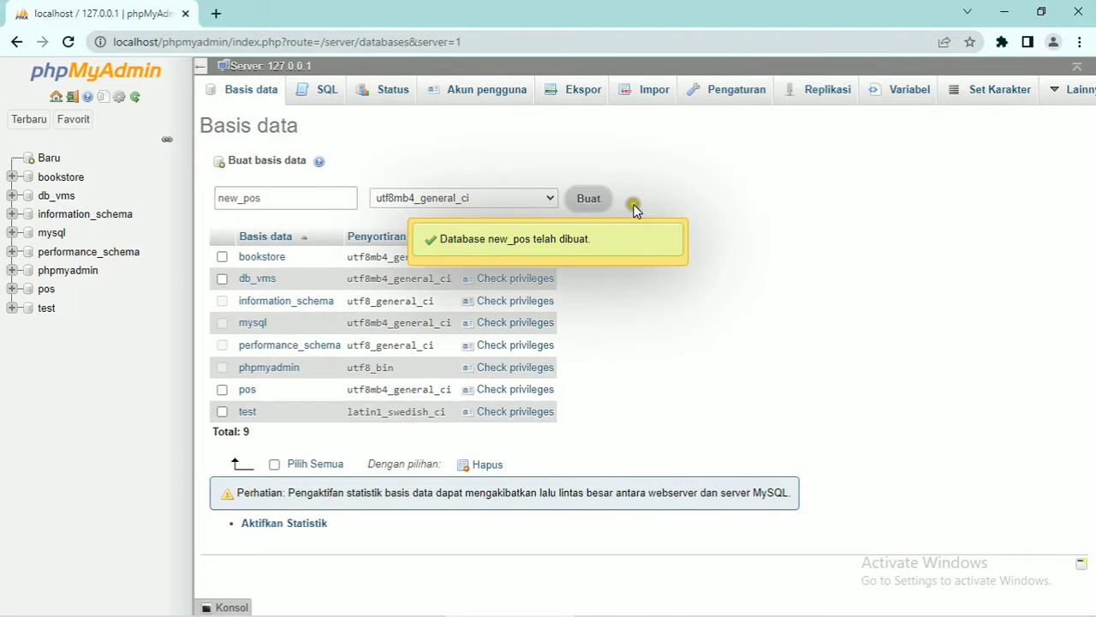
Import POS/database/new_pos.sql into new_pos, then minimize the browser.
{"action": "left_click", "coordinate": [568, 94]}
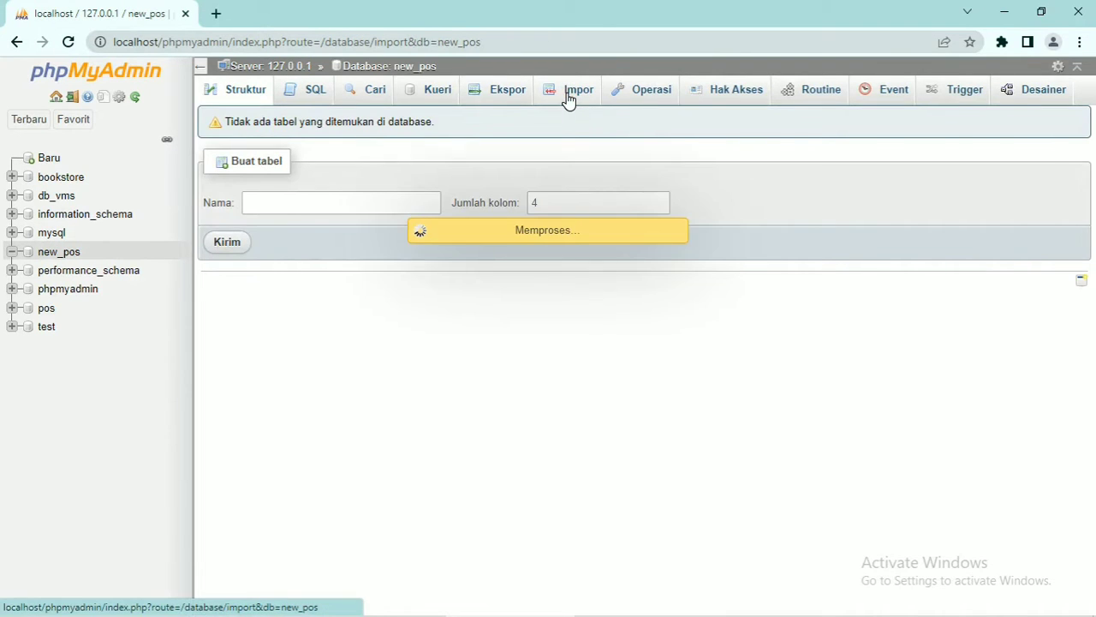
{"action": "left_click", "coordinate": [369, 260]}
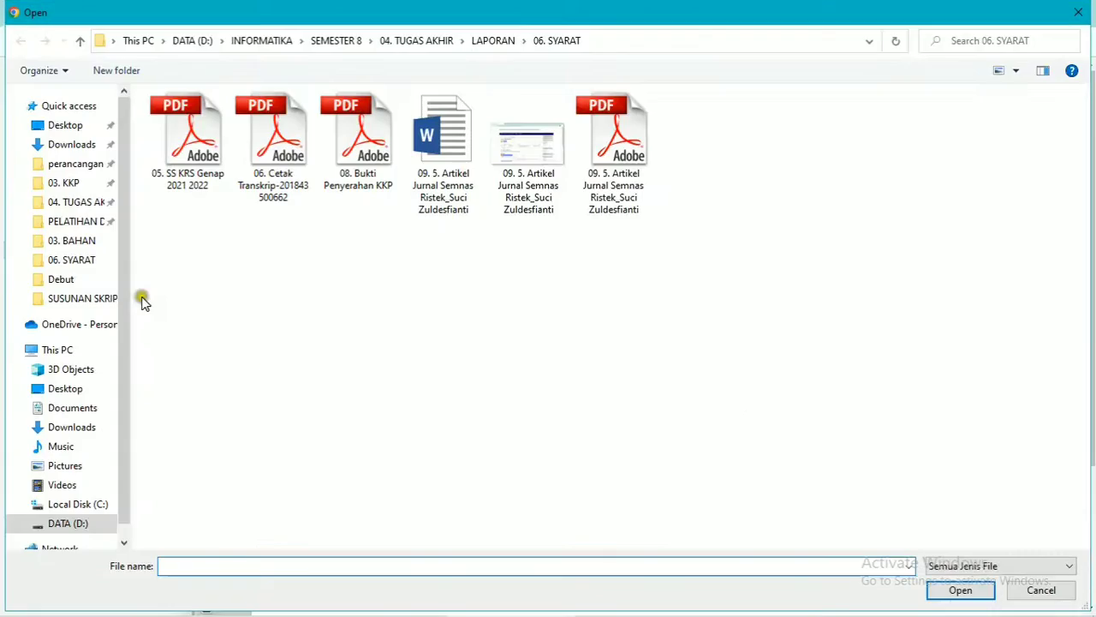
{"action": "left_click", "coordinate": [65, 125]}
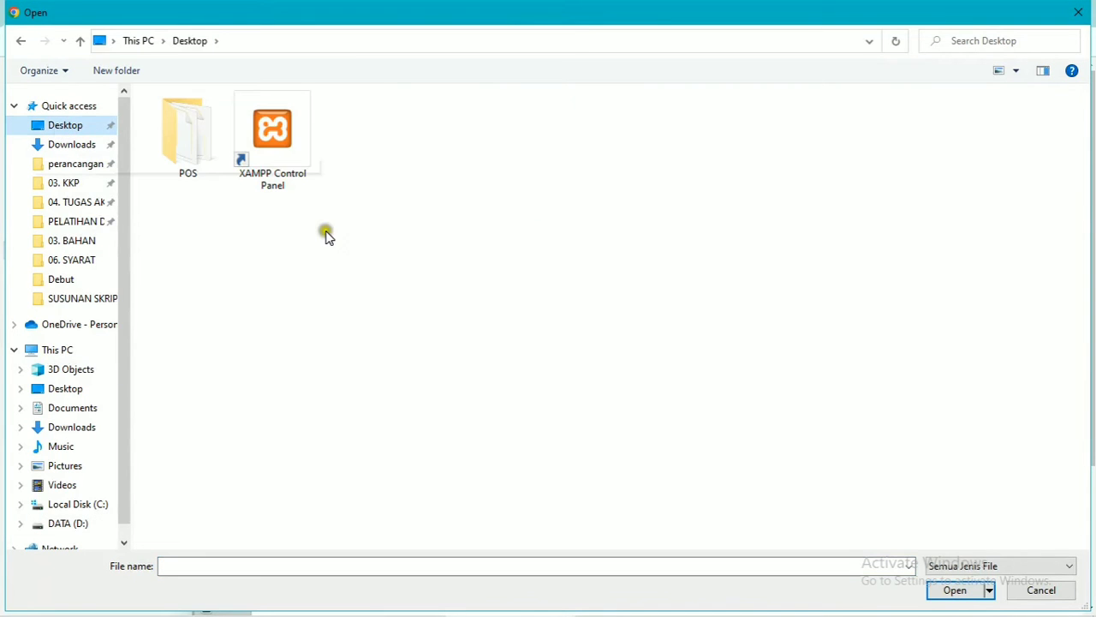
{"action": "double_click", "coordinate": [194, 150]}
{"action": "double_click", "coordinate": [183, 133]}
{"action": "left_click", "coordinate": [183, 119]}
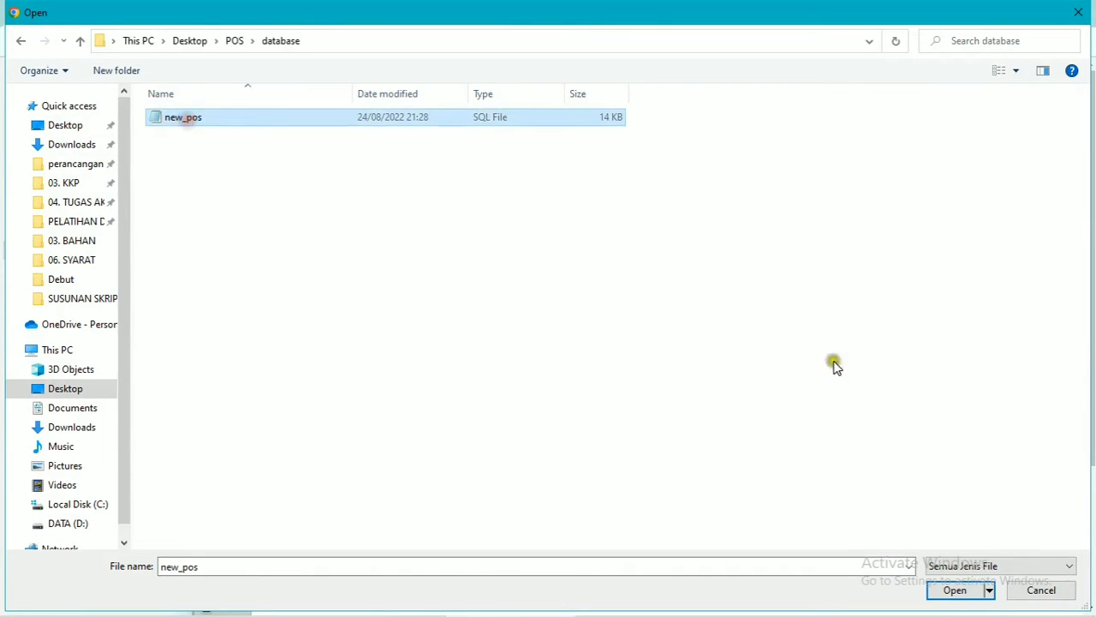
{"action": "left_click", "coordinate": [953, 591]}
{"action": "scroll", "coordinate": [1000, 488], "scroll_direction": "down", "scroll_amount": 5}
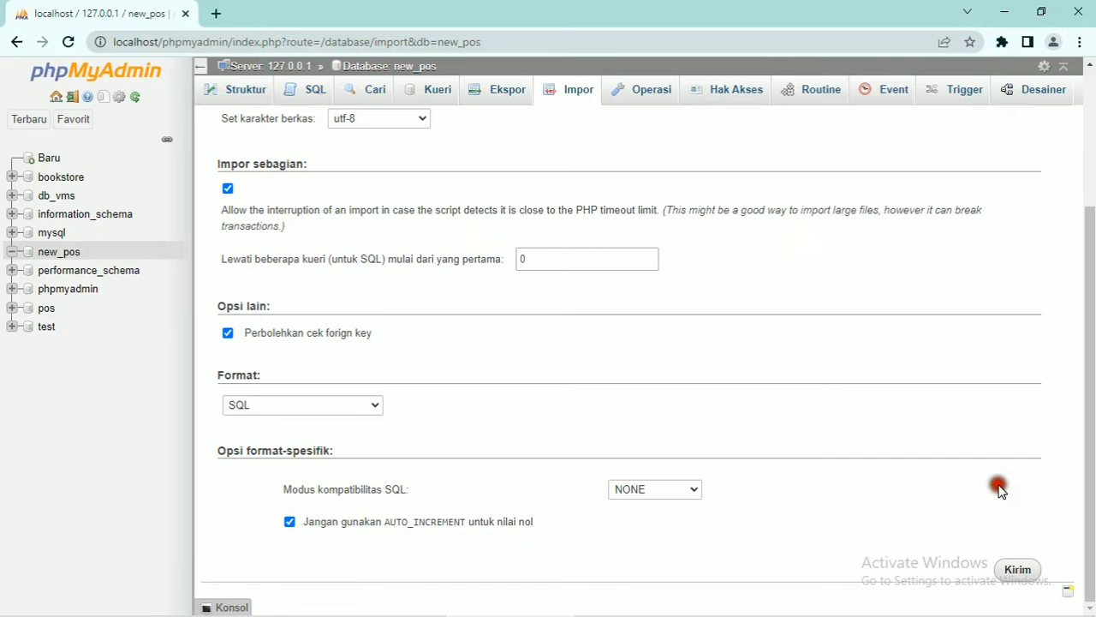
{"action": "left_click", "coordinate": [1018, 569]}
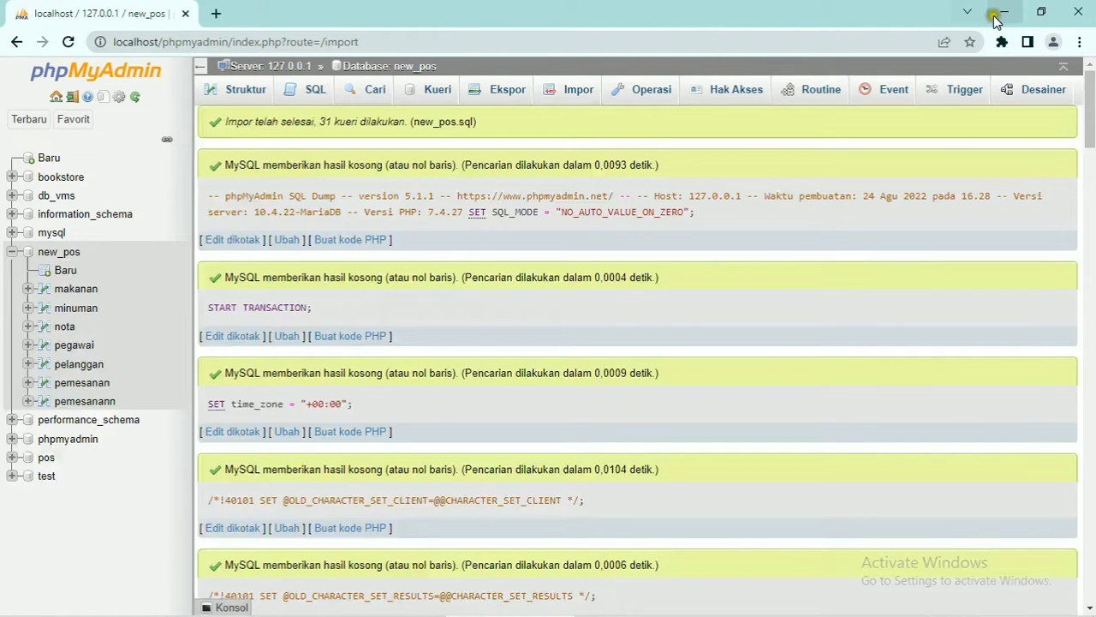
{"action": "left_click", "coordinate": [1002, 14]}
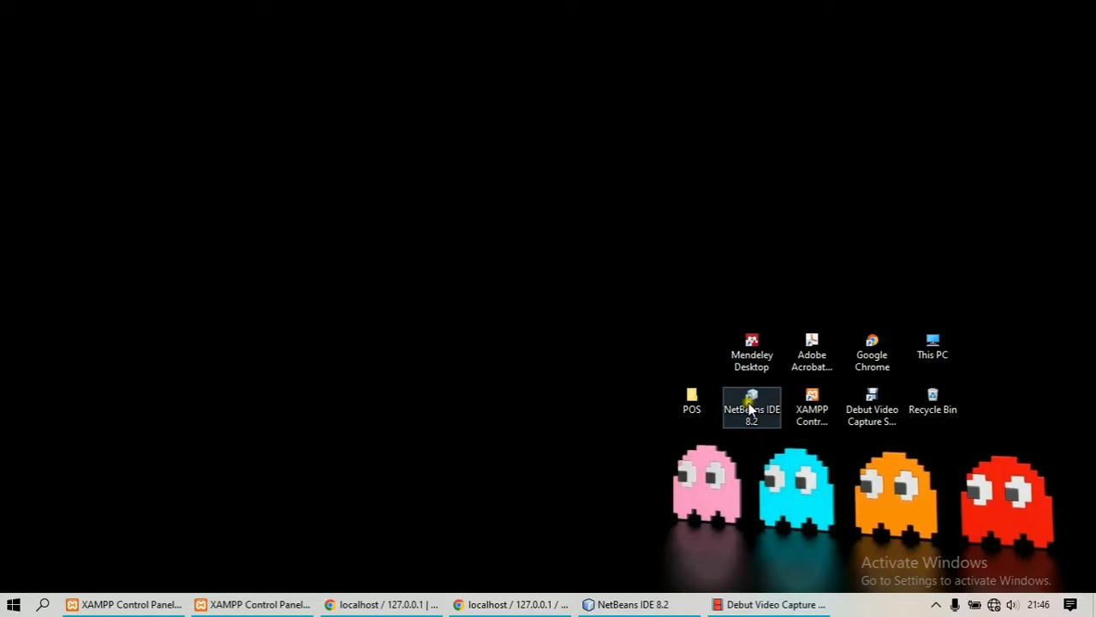
Launch NetBeans and add the three .nbm files from POS/plugin iReport as downloaded plugins.
{"action": "double_click", "coordinate": [751, 409]}
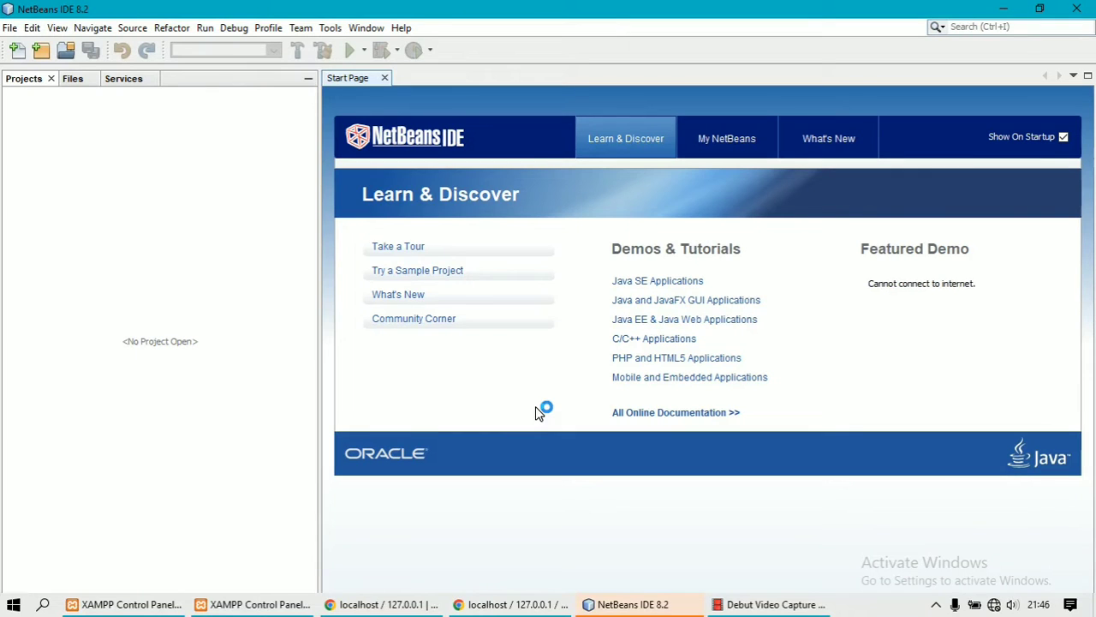
{"action": "left_click", "coordinate": [330, 27]}
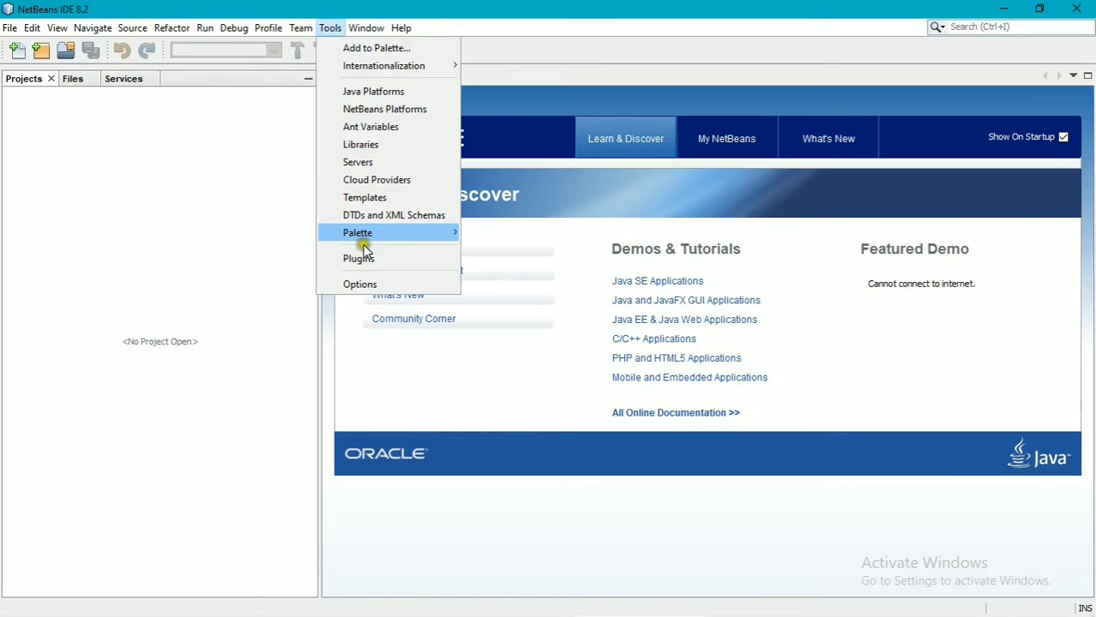
{"action": "left_click", "coordinate": [350, 259]}
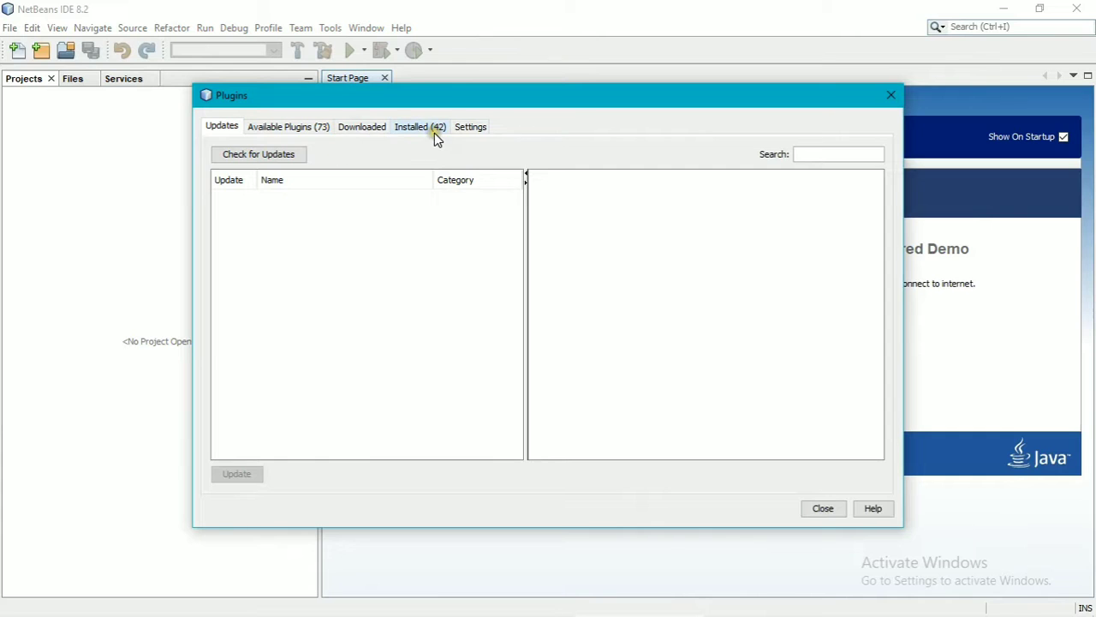
{"action": "left_click", "coordinate": [351, 130]}
{"action": "left_click", "coordinate": [276, 153]}
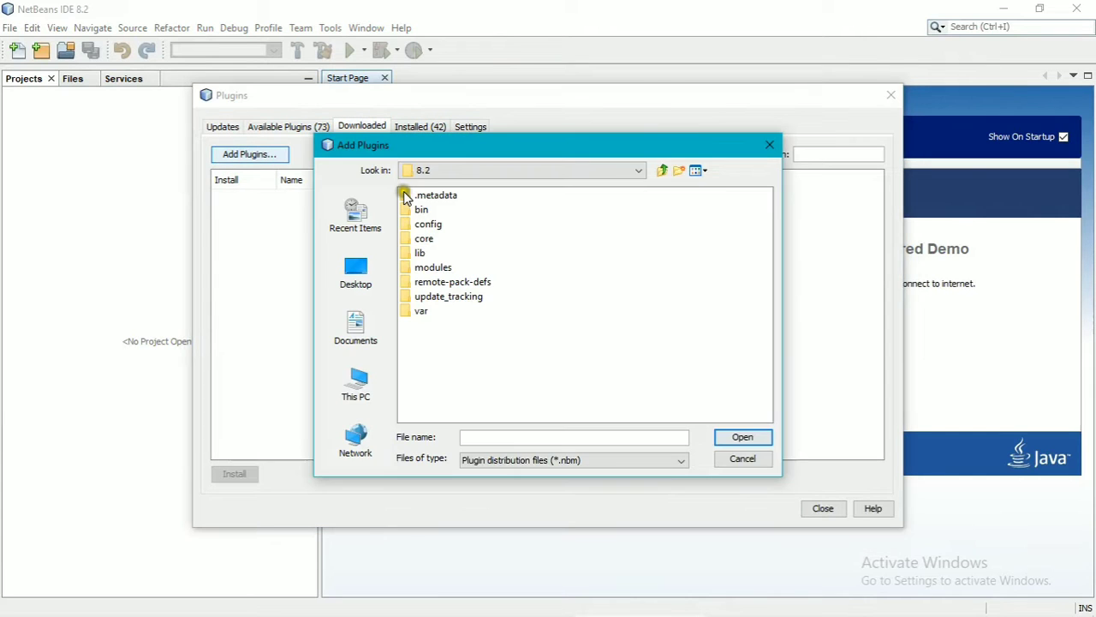
{"action": "left_click", "coordinate": [360, 274]}
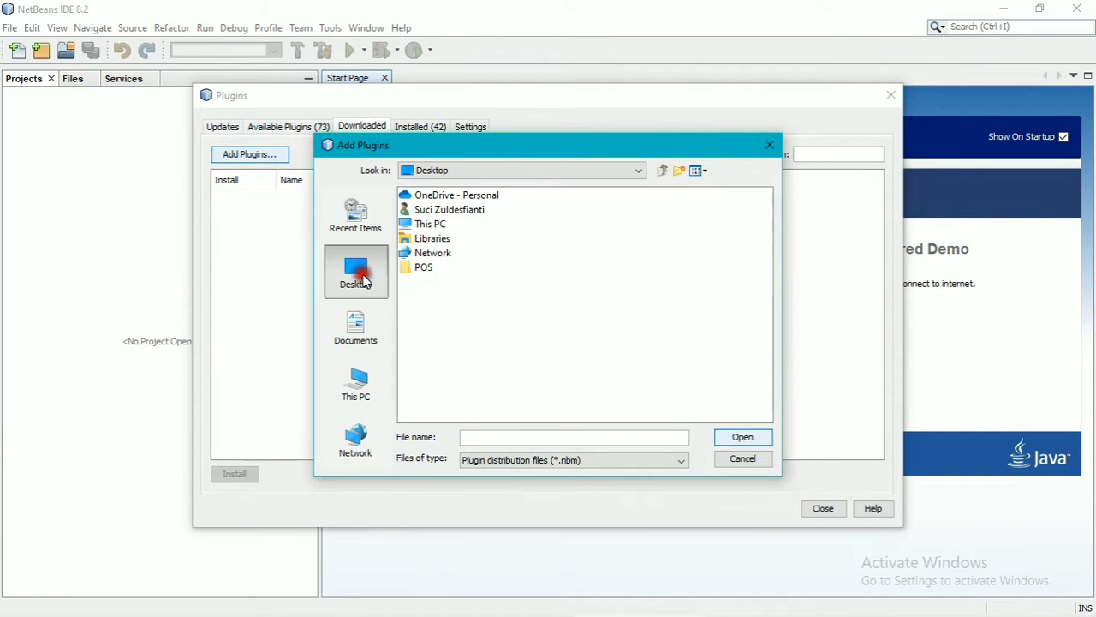
{"action": "double_click", "coordinate": [419, 267]}
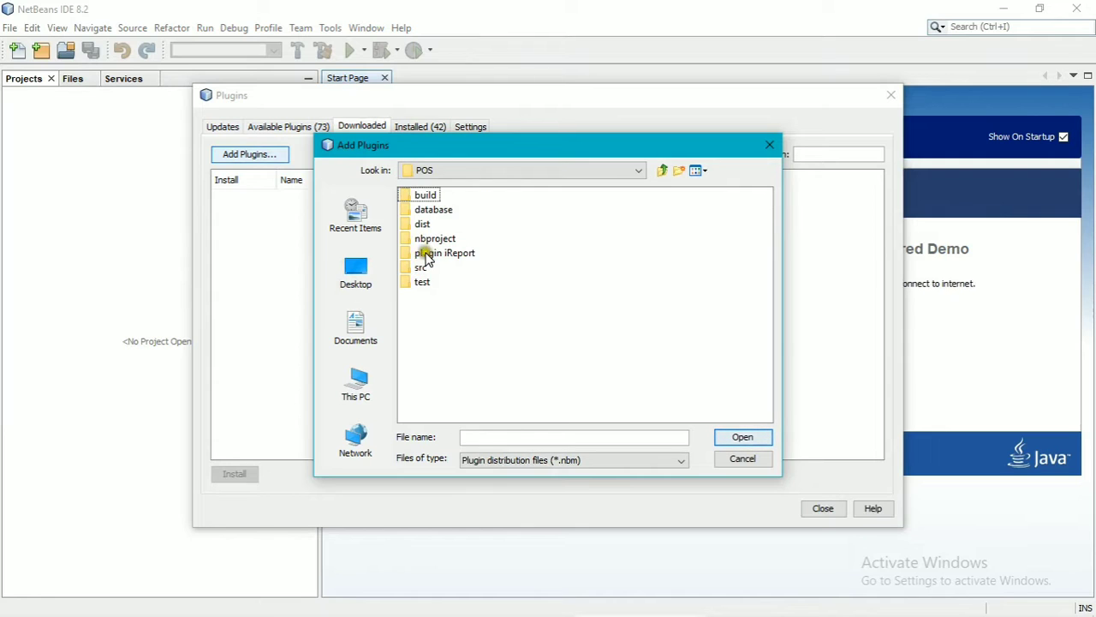
{"action": "double_click", "coordinate": [433, 252]}
{"action": "left_click", "coordinate": [452, 196]}
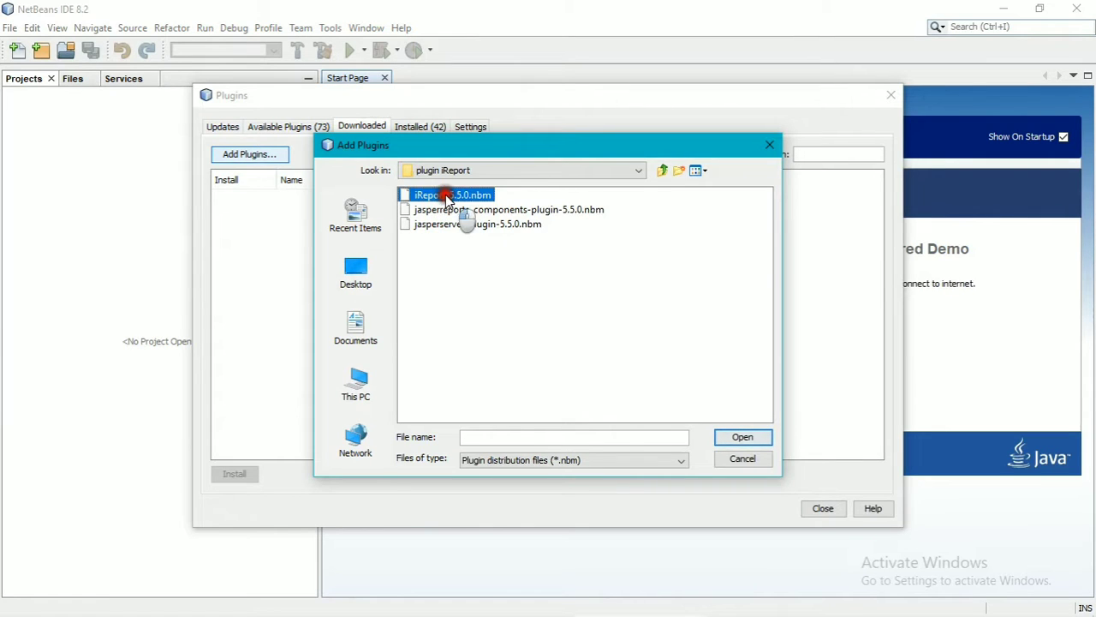
{"action": "left_click", "coordinate": [453, 225], "text": "shift"}
{"action": "left_click", "coordinate": [734, 436]}
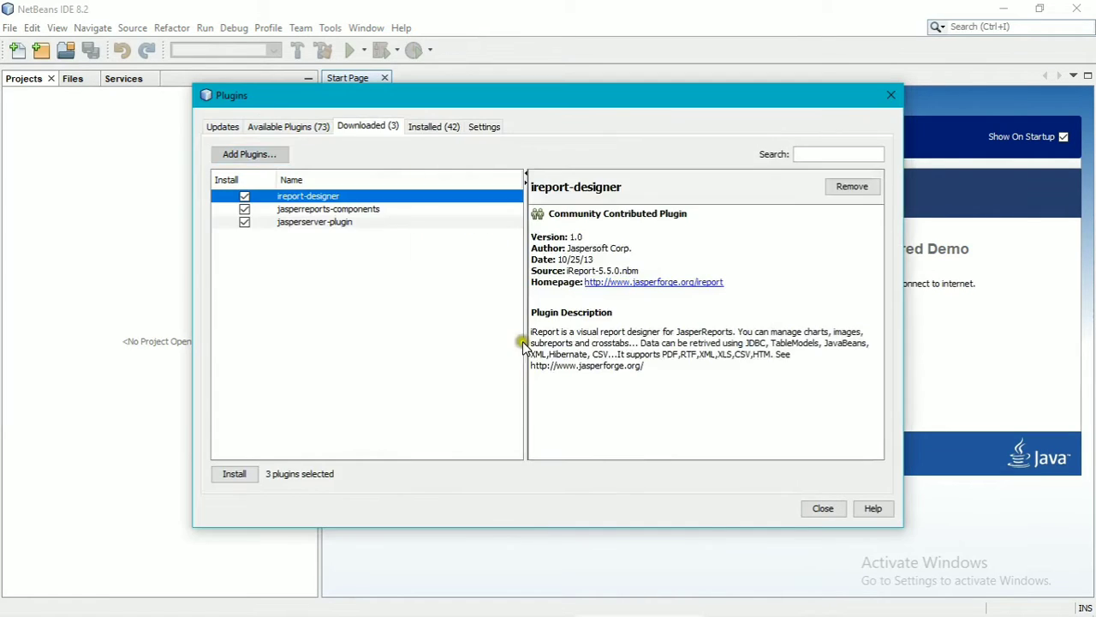
Install the three iReport plugins, accepting the licenses and unsigned warning, and restart the IDE.
{"action": "left_click", "coordinate": [234, 473]}
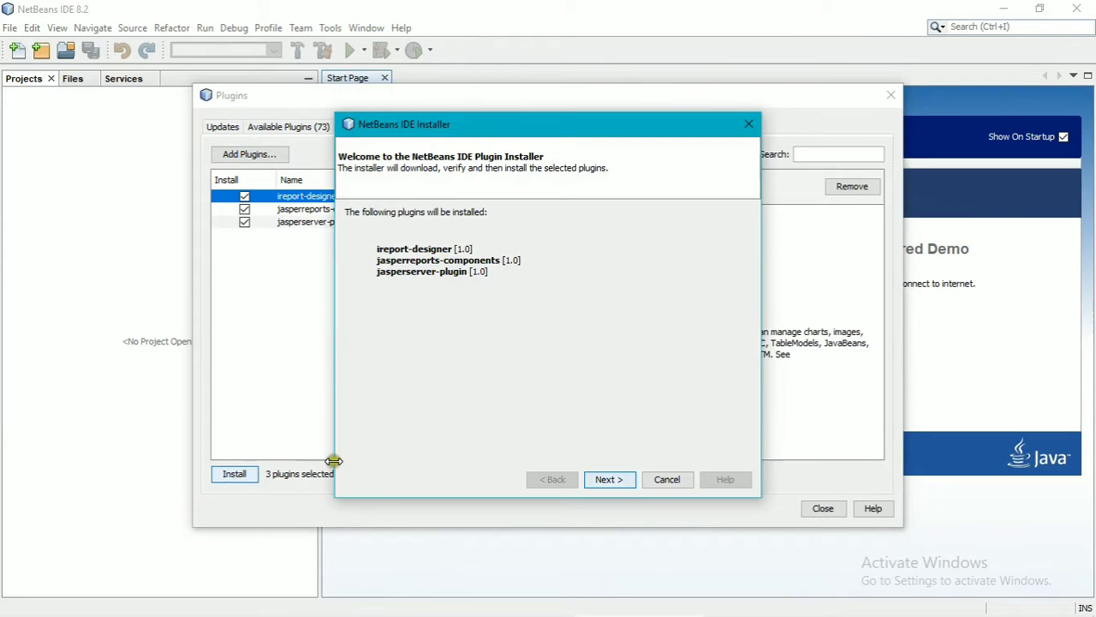
{"action": "left_click", "coordinate": [606, 480]}
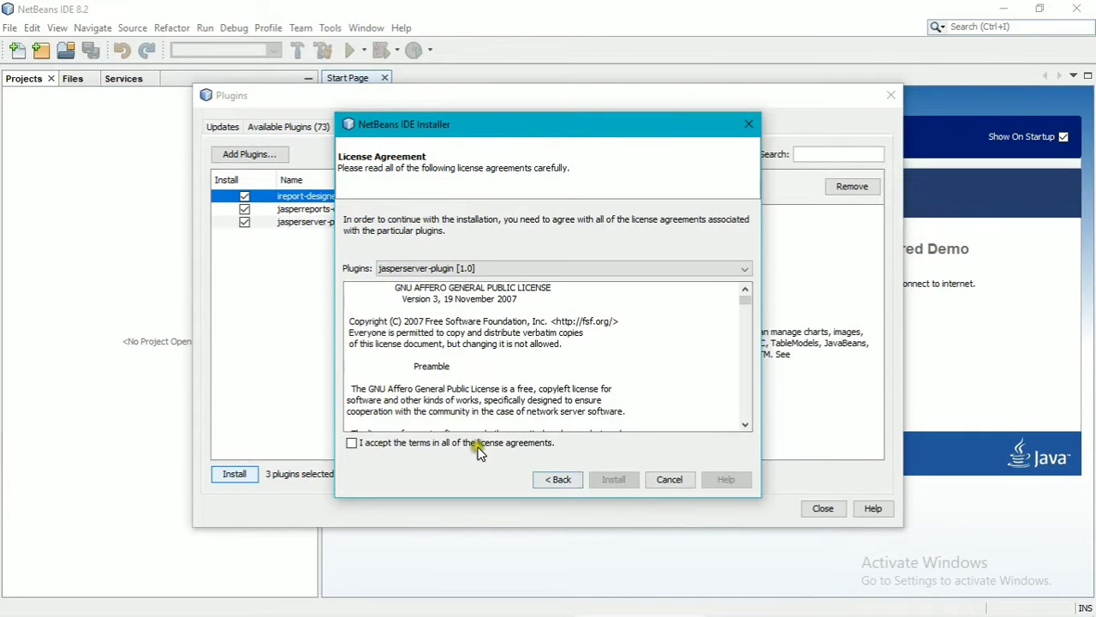
{"action": "left_click", "coordinate": [501, 446]}
{"action": "left_click", "coordinate": [613, 480]}
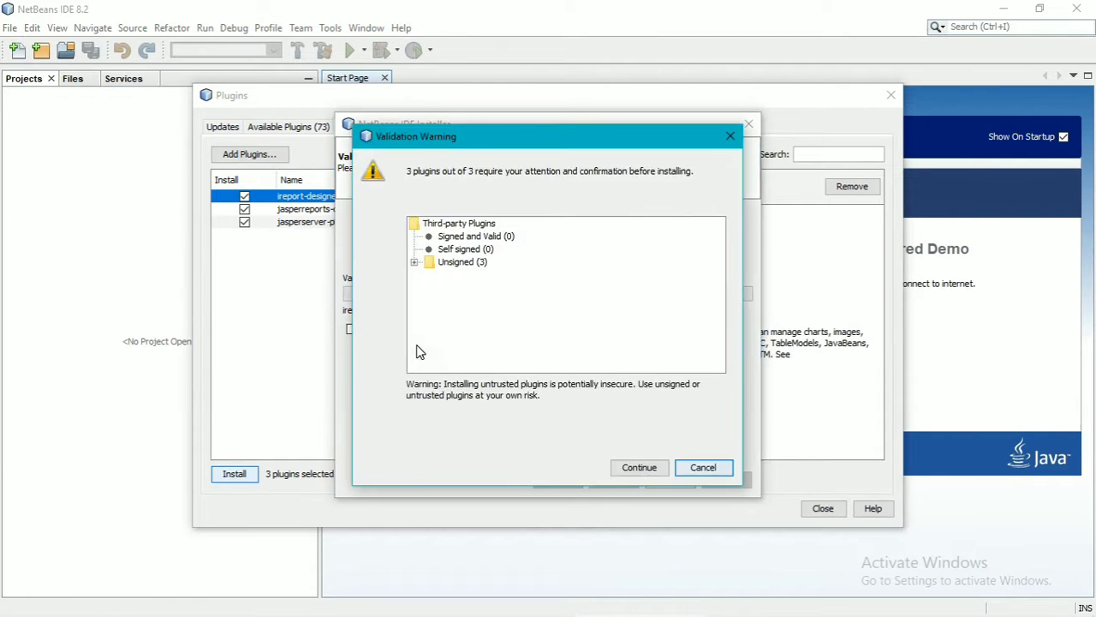
{"action": "left_click", "coordinate": [636, 467]}
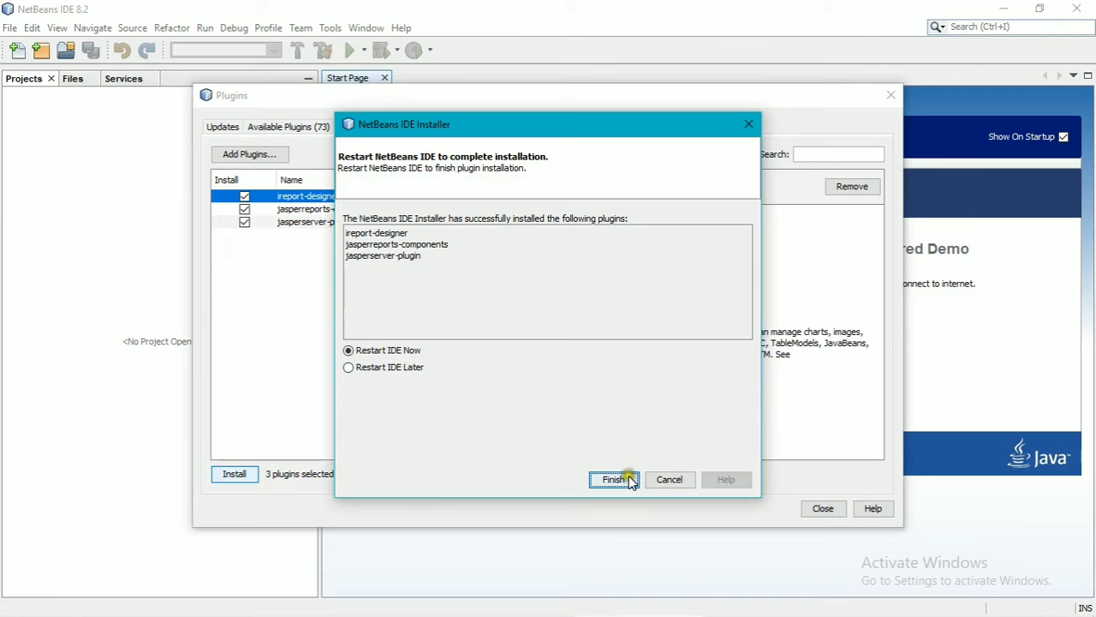
{"action": "left_click", "coordinate": [630, 480]}
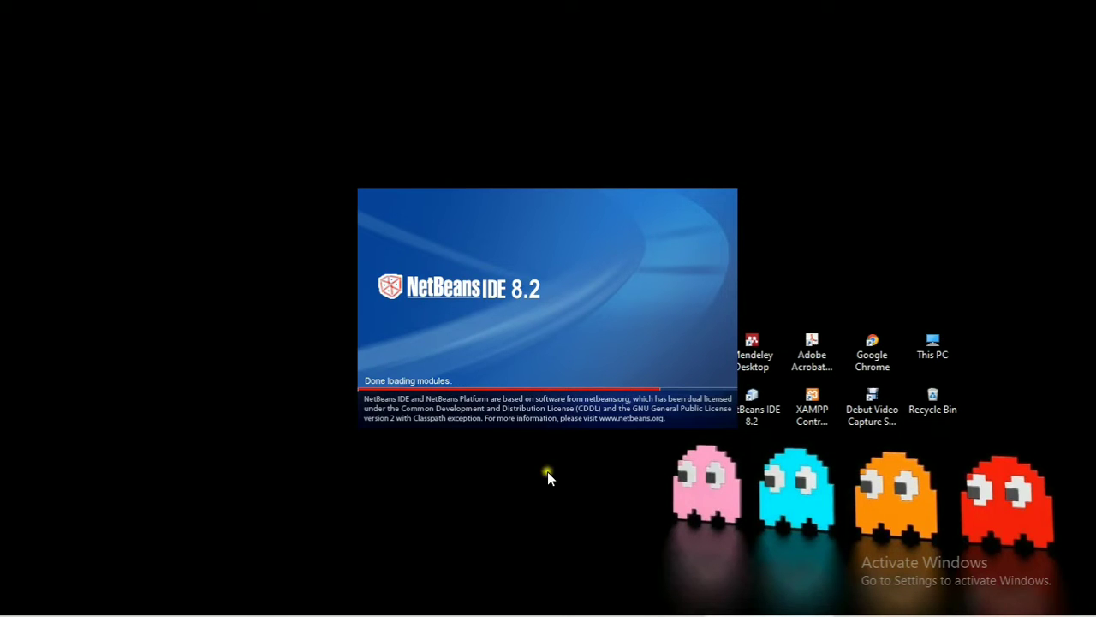
Cancel the Open Project dialog and expand POS_Bismillah5 to show Image, Koneksi and Menu.
{"action": "left_click", "coordinate": [8, 30]}
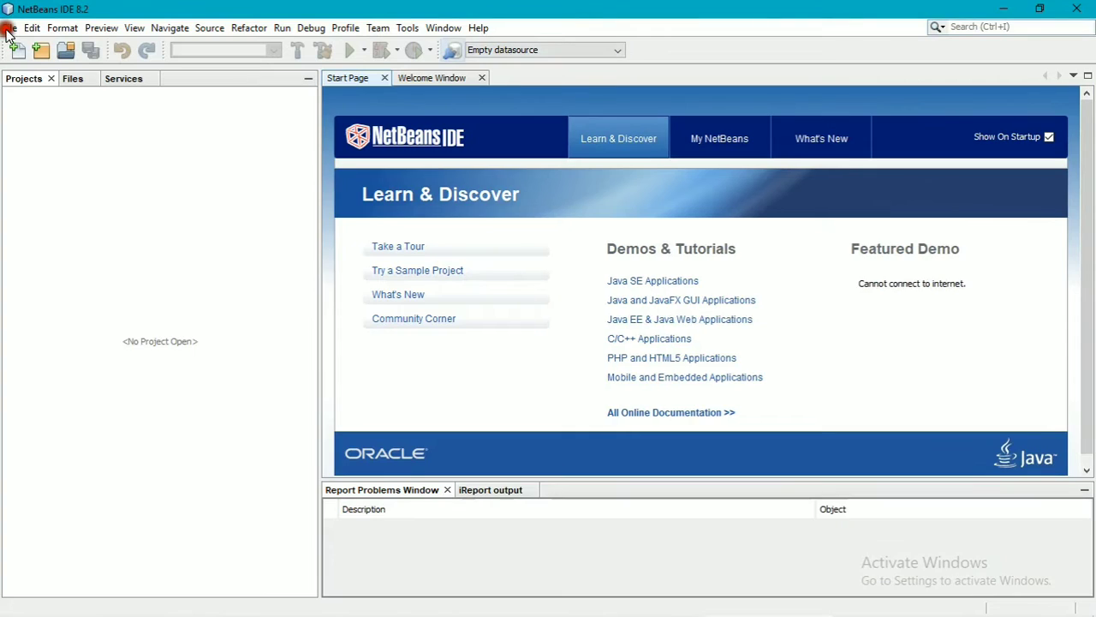
{"action": "left_click", "coordinate": [53, 84]}
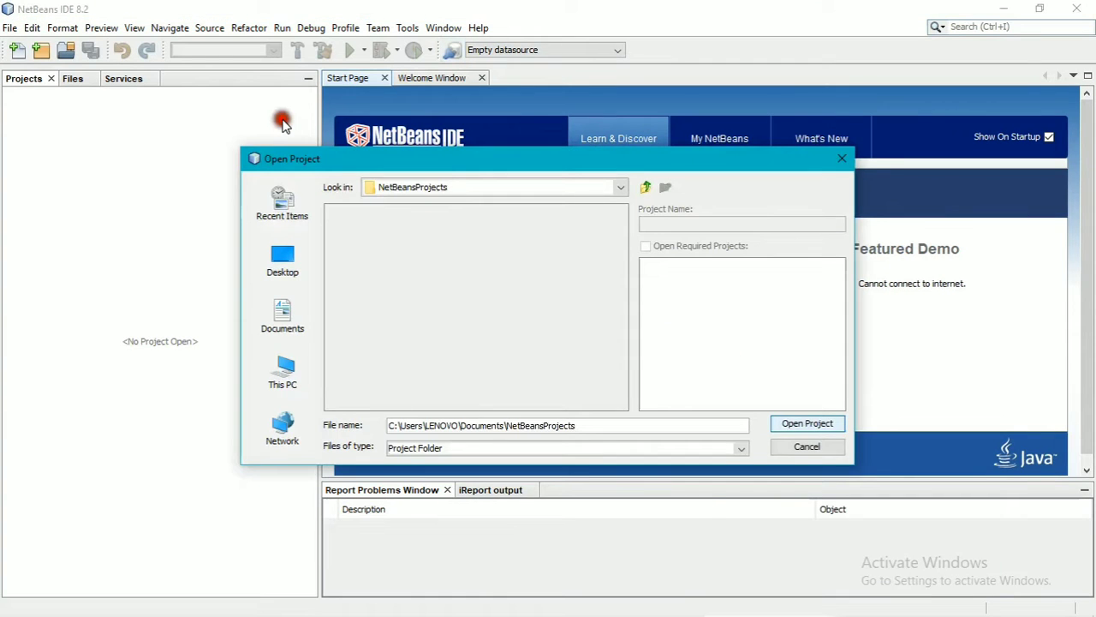
{"action": "left_click", "coordinate": [806, 447]}
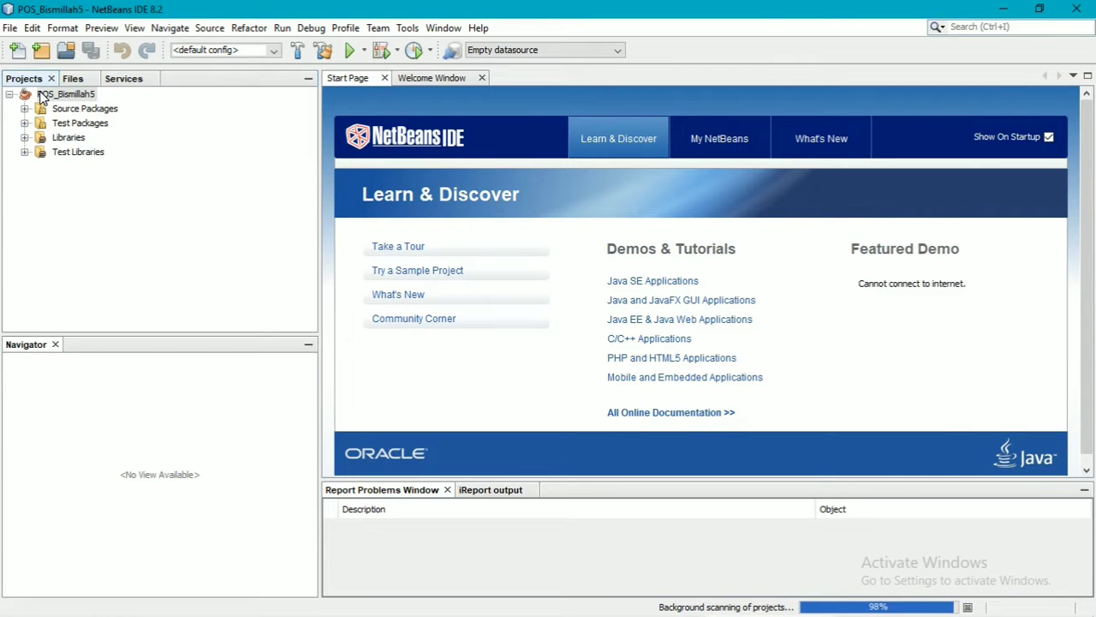
{"action": "left_click", "coordinate": [24, 107]}
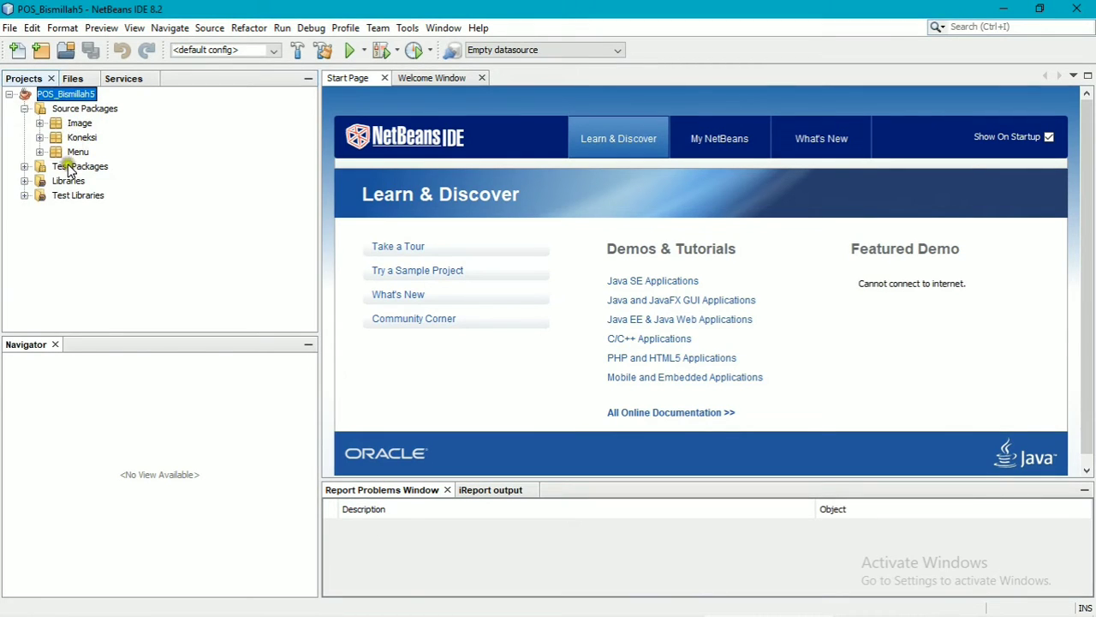
{"action": "left_click", "coordinate": [469, 52]}
Define a JDBC datasource named pos with the MySQL driver, new_pos URL and user root.
{"action": "left_click", "coordinate": [692, 148]}
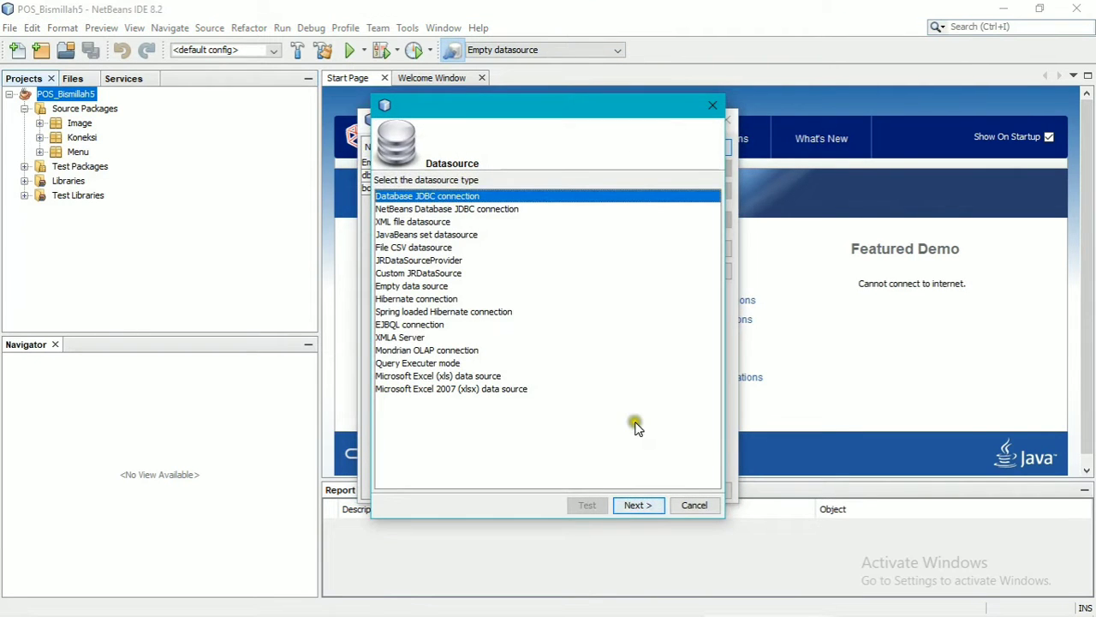
{"action": "left_click", "coordinate": [638, 505]}
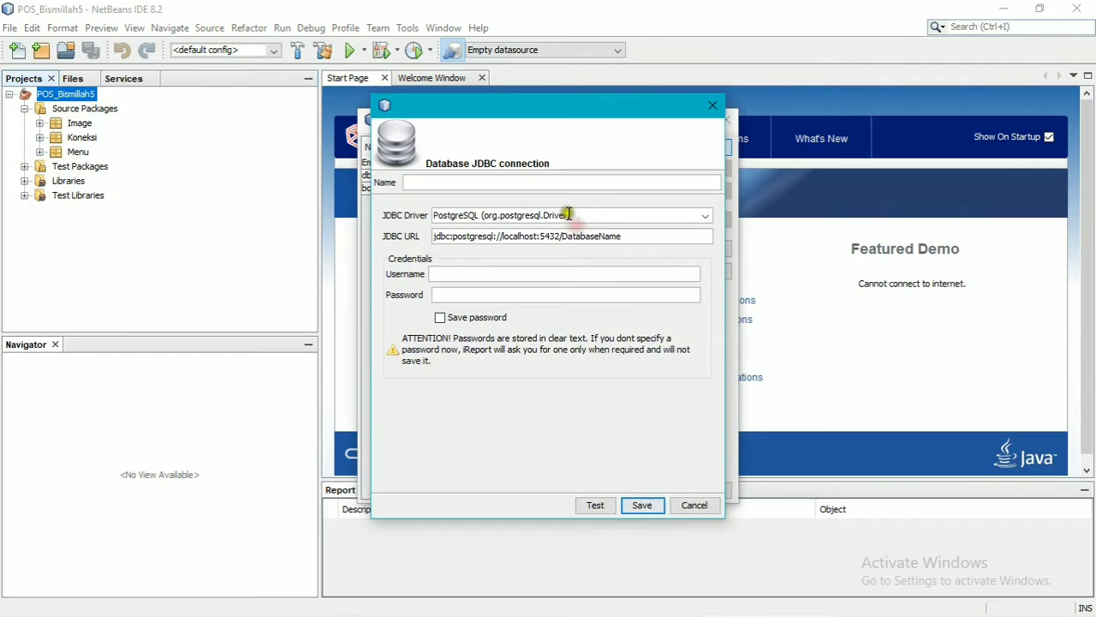
{"action": "type", "text": "pos"}
{"action": "left_click", "coordinate": [705, 216]}
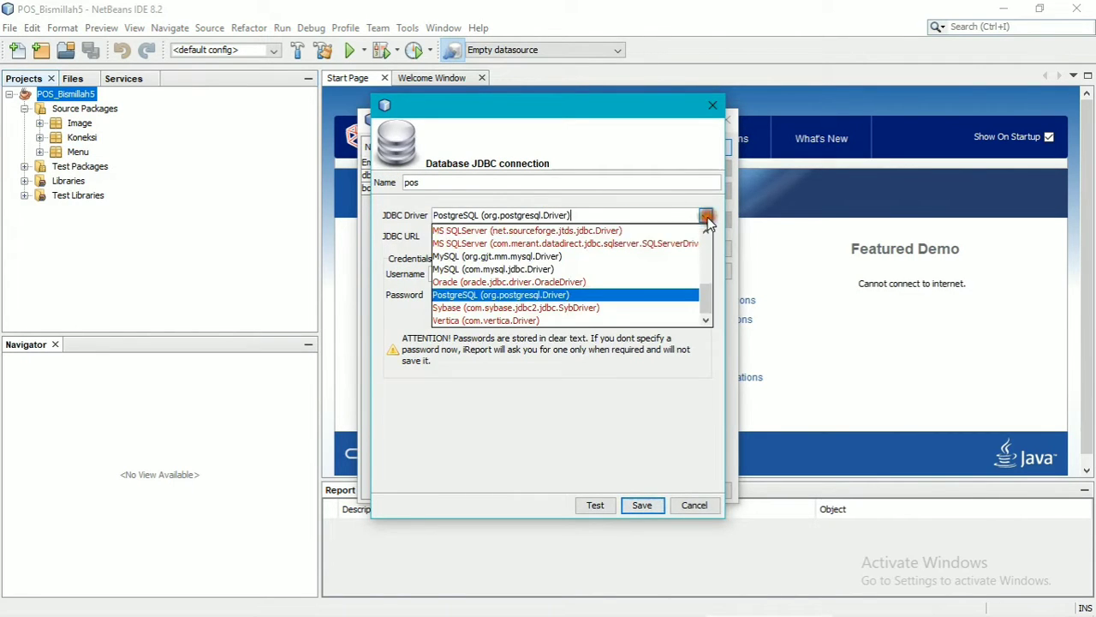
{"action": "left_click", "coordinate": [611, 269]}
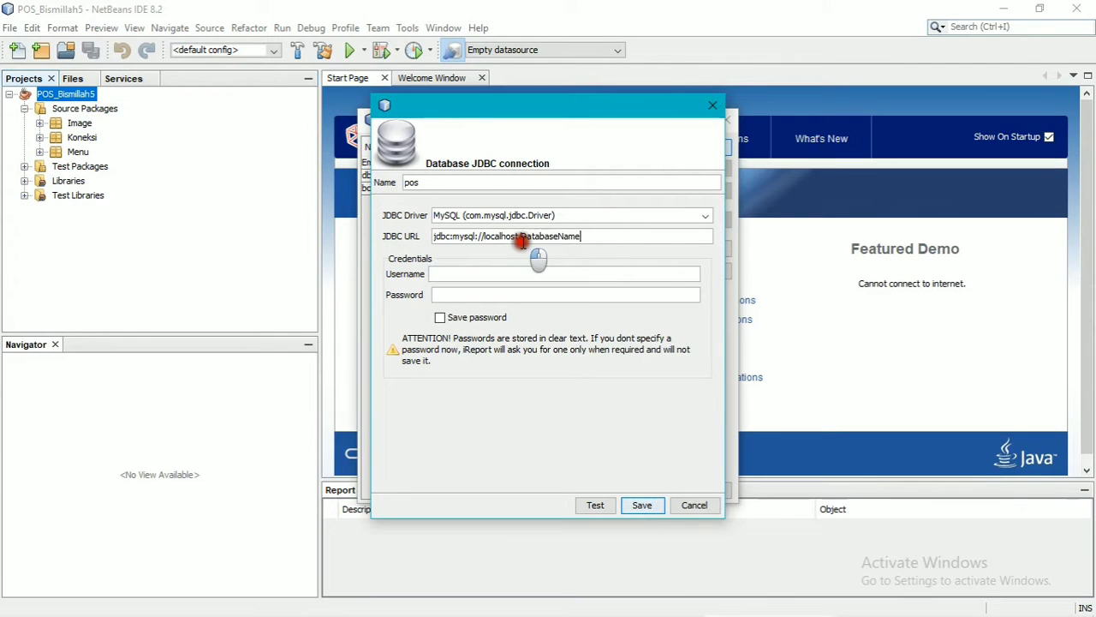
{"action": "double_click", "coordinate": [530, 237]}
{"action": "type", "text": "pew"}
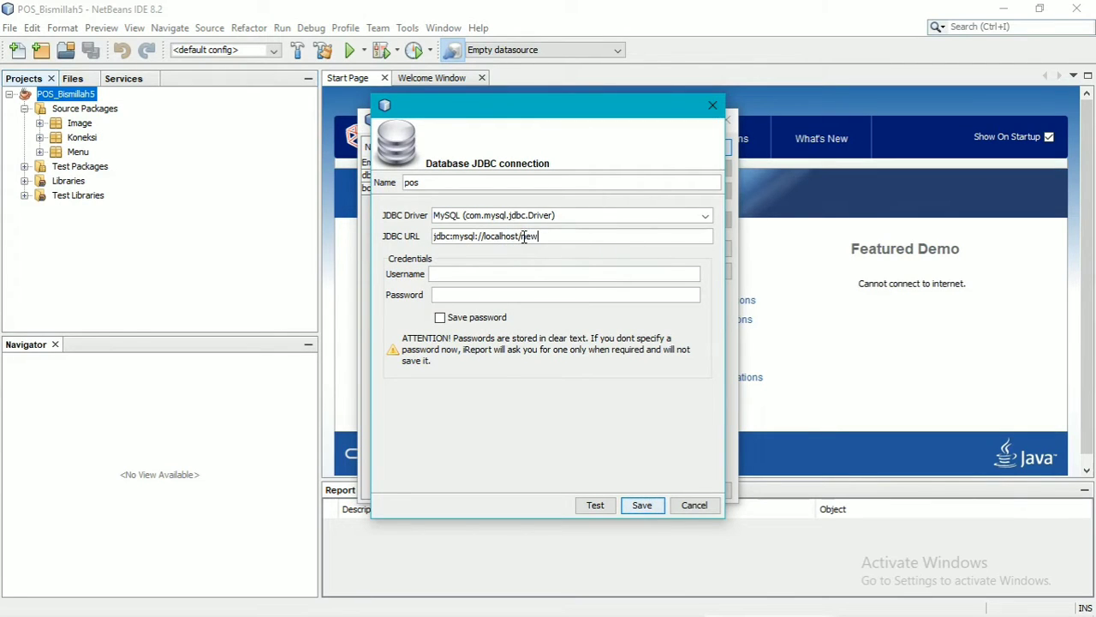
{"action": "type", "text": "_pos"}
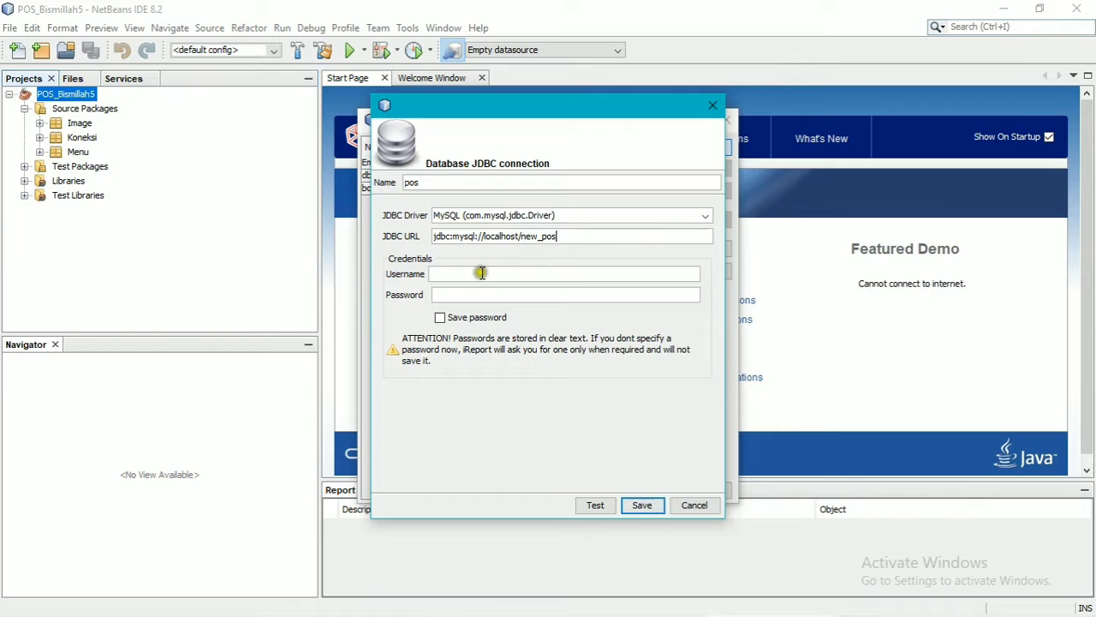
{"action": "left_click", "coordinate": [482, 272]}
{"action": "type", "text": "root"}
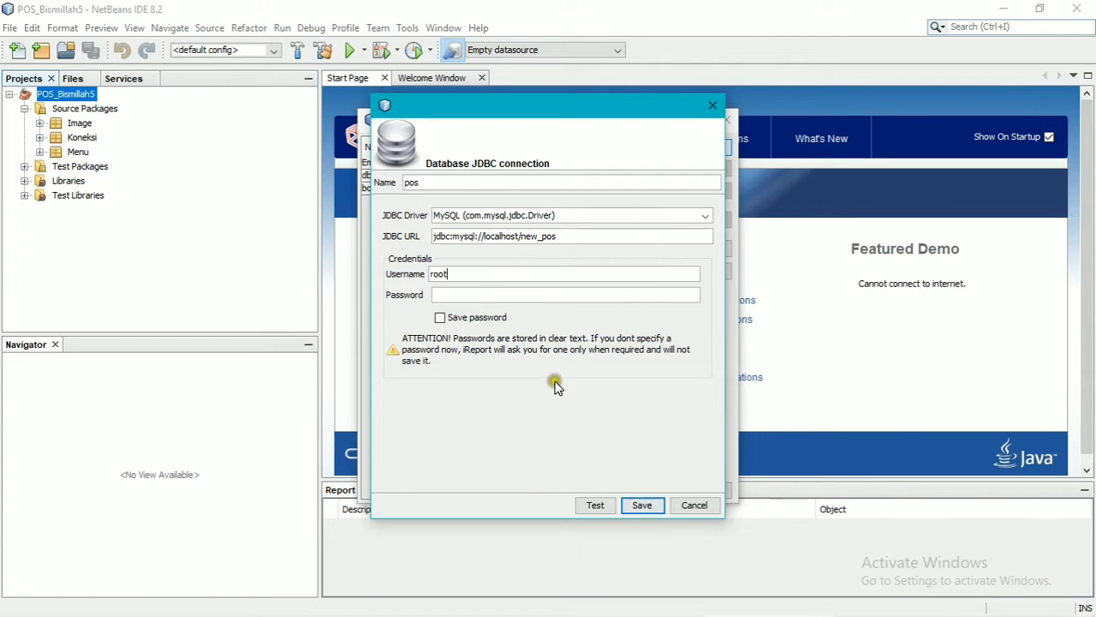
Test the pos connection with an empty password, save it, and close the datasources list.
{"action": "left_click", "coordinate": [595, 505]}
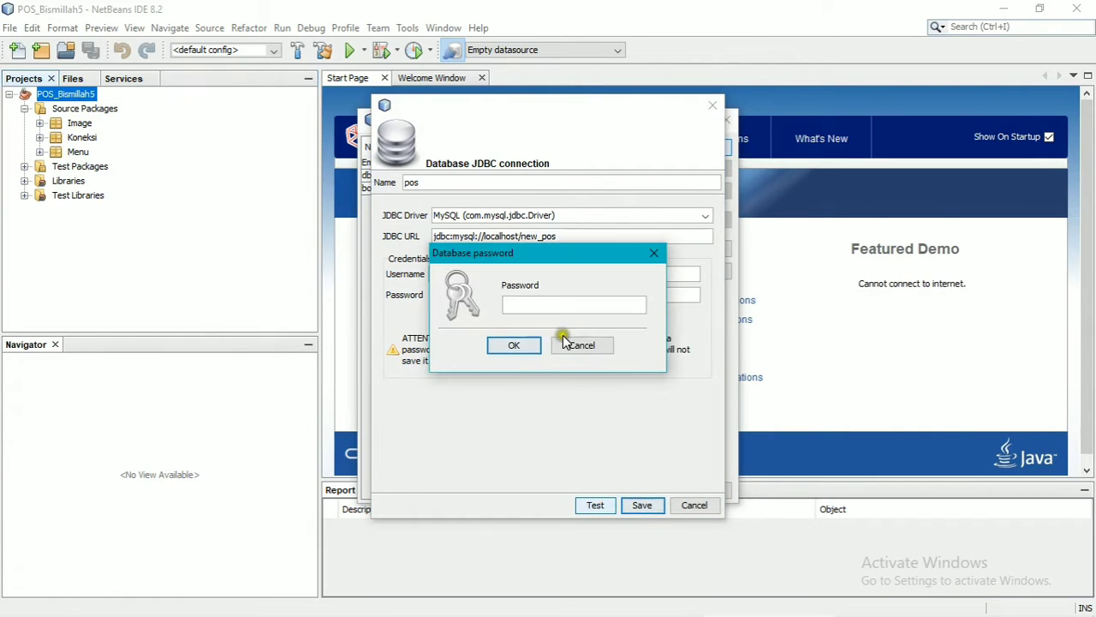
{"action": "left_click", "coordinate": [525, 344]}
{"action": "left_click", "coordinate": [545, 334]}
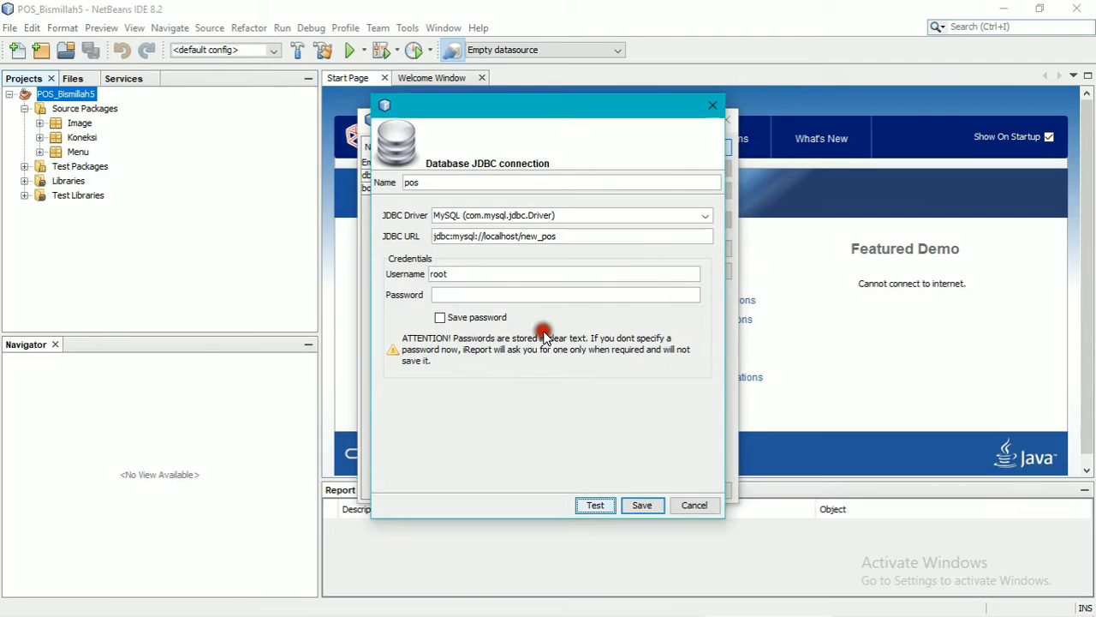
{"action": "left_click", "coordinate": [642, 505]}
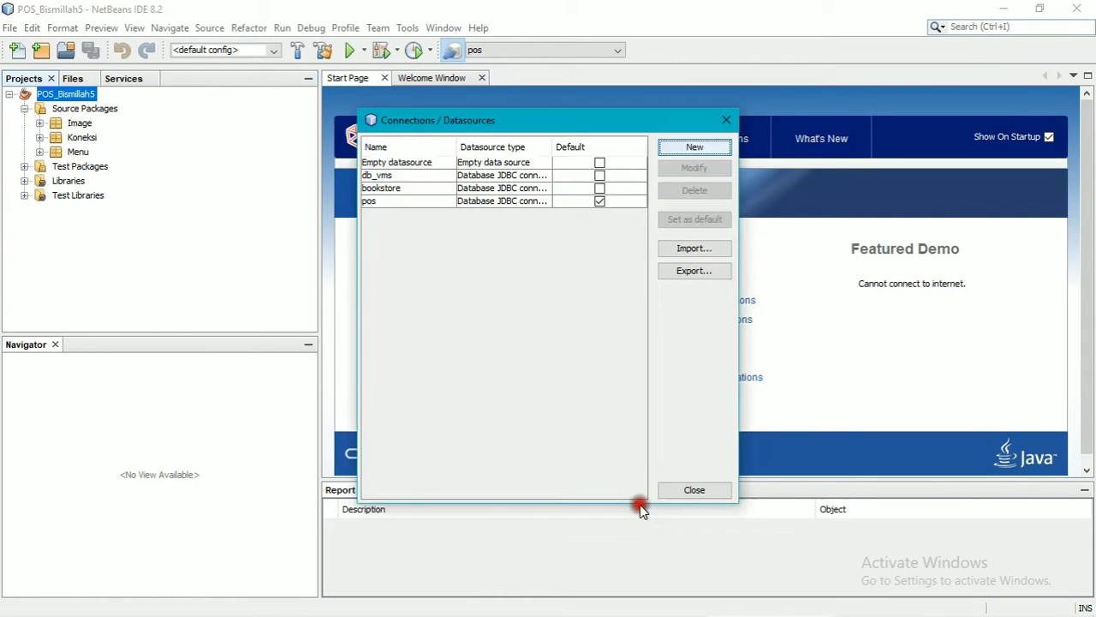
{"action": "left_click", "coordinate": [693, 490]}
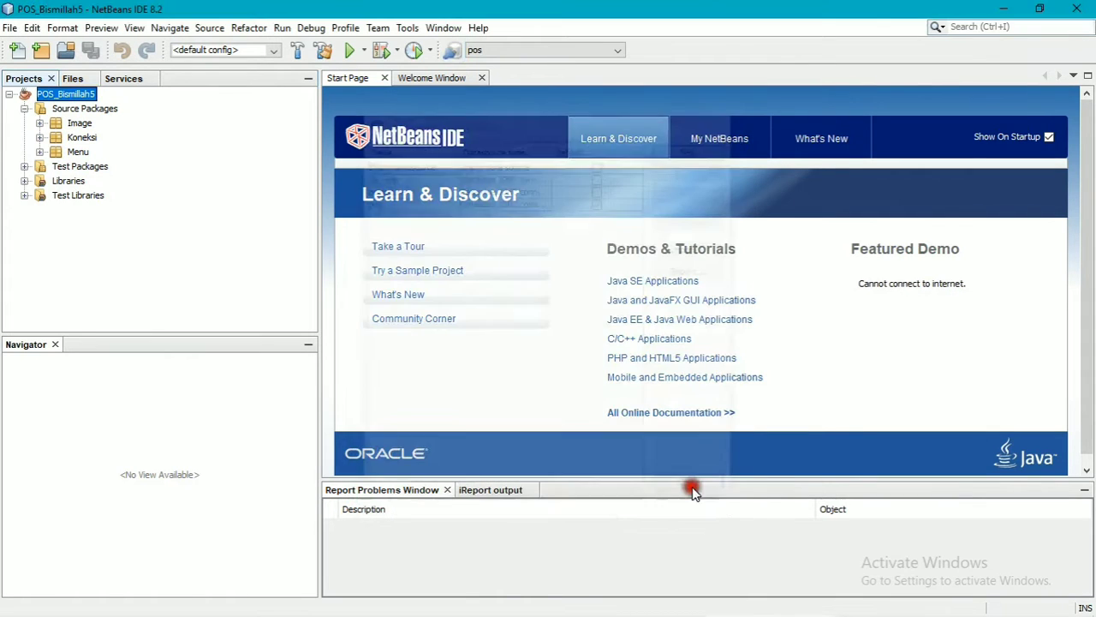
{"action": "right_click", "coordinate": [73, 98]}
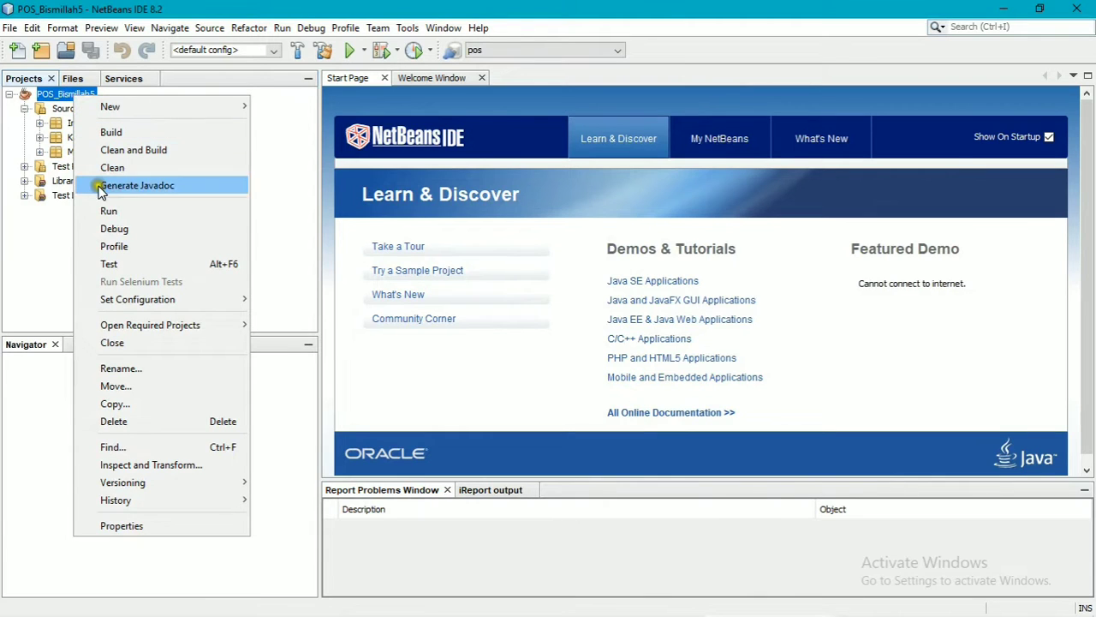
Run the POS_Bismillah5 project to bring up the POS Baru Jaya login.
{"action": "left_click", "coordinate": [108, 212]}
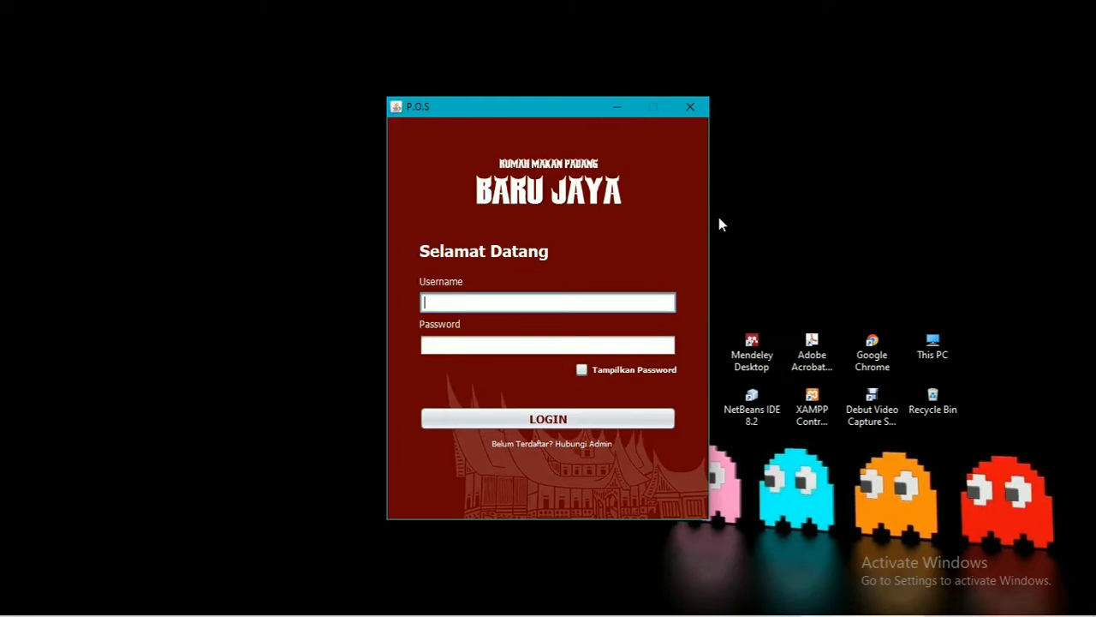
{"action": "left_click", "coordinate": [590, 303]}
{"action": "type", "text": "suci"}
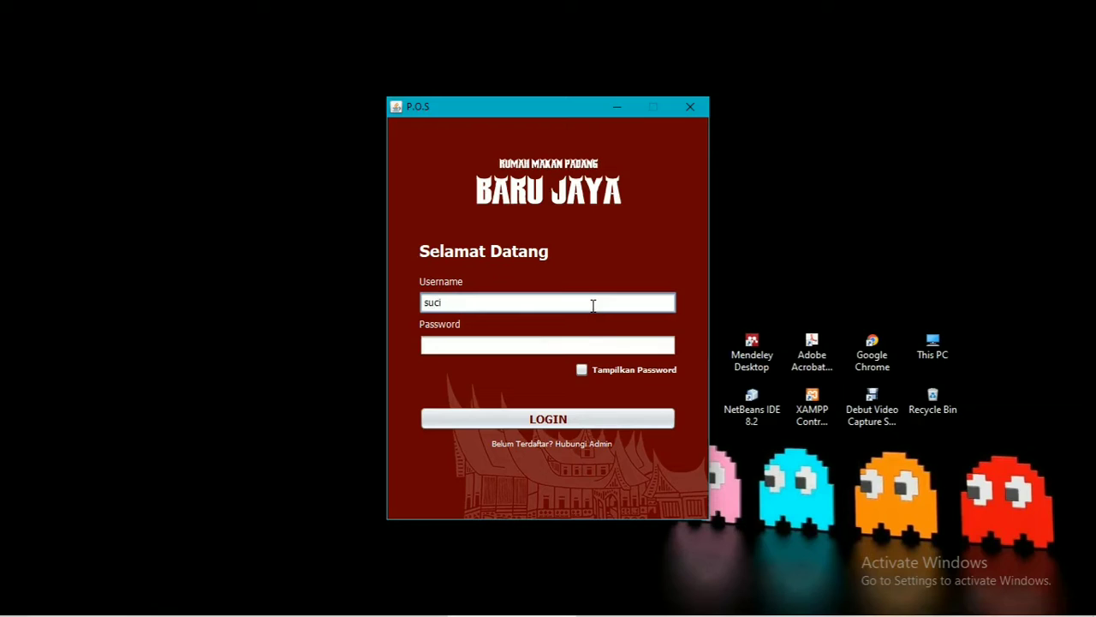
{"action": "left_click", "coordinate": [605, 347]}
{"action": "type", "text": "12345"}
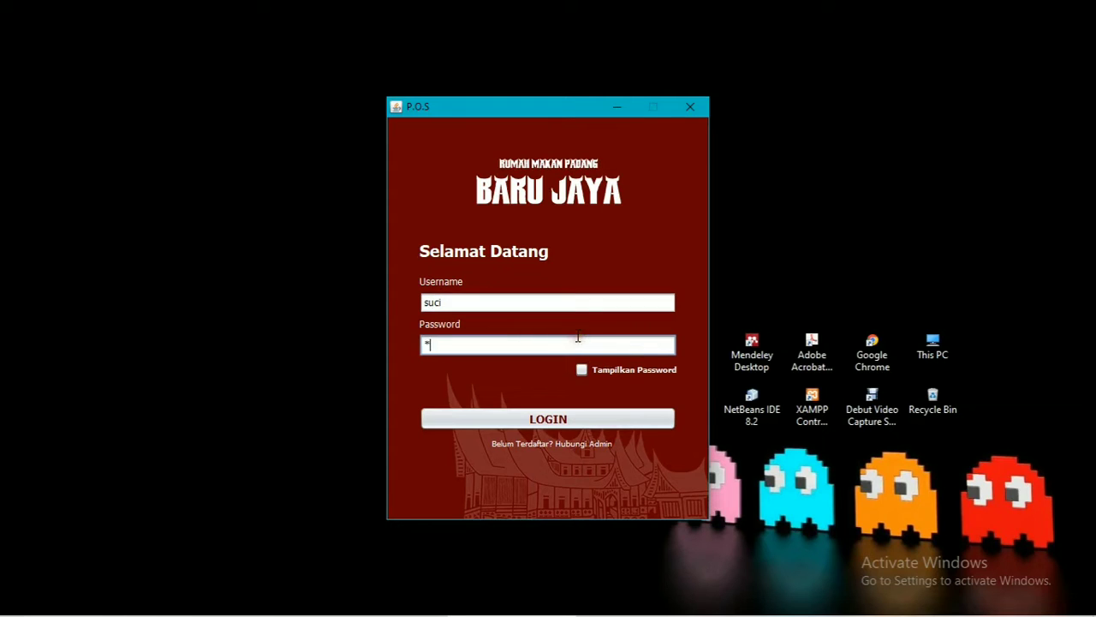
{"action": "left_click", "coordinate": [627, 370]}
{"action": "left_click", "coordinate": [626, 370]}
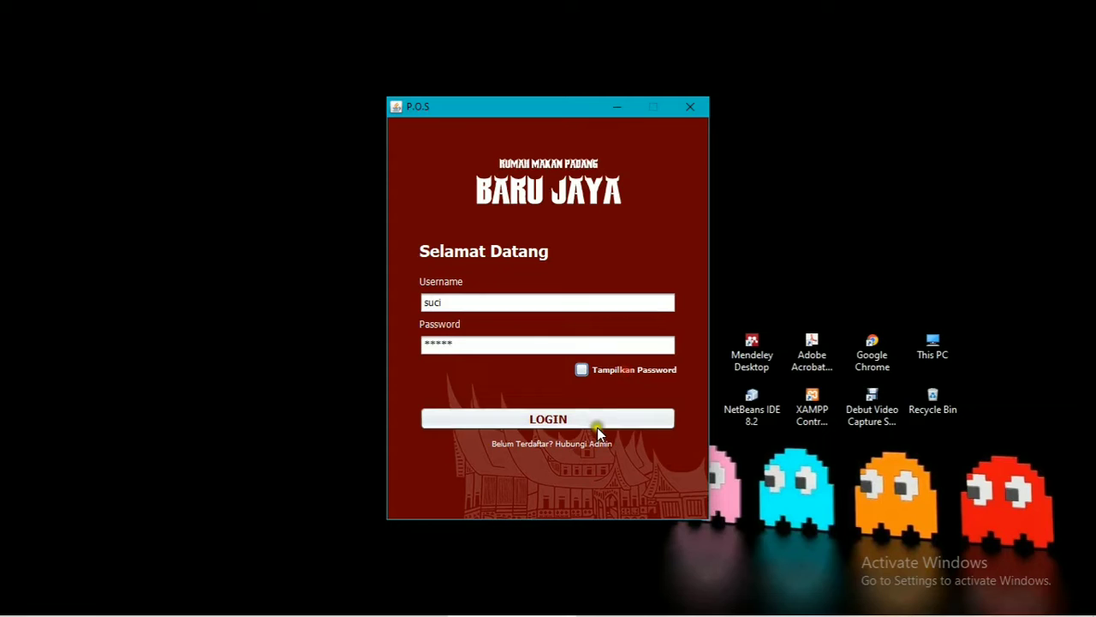
{"action": "left_click", "coordinate": [585, 417]}
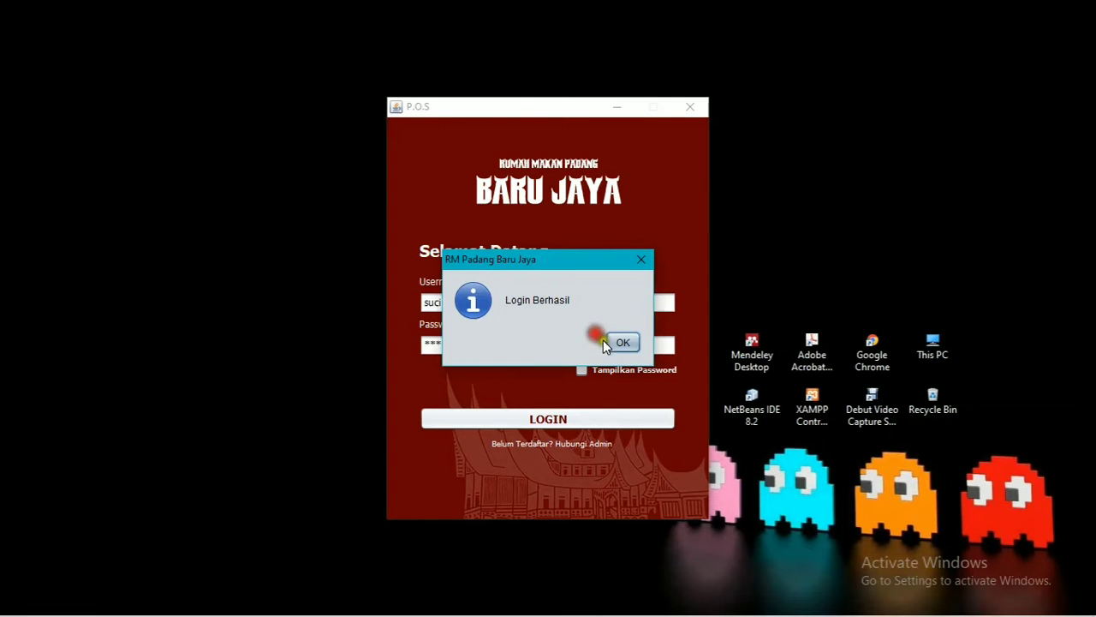
{"action": "left_click", "coordinate": [618, 343]}
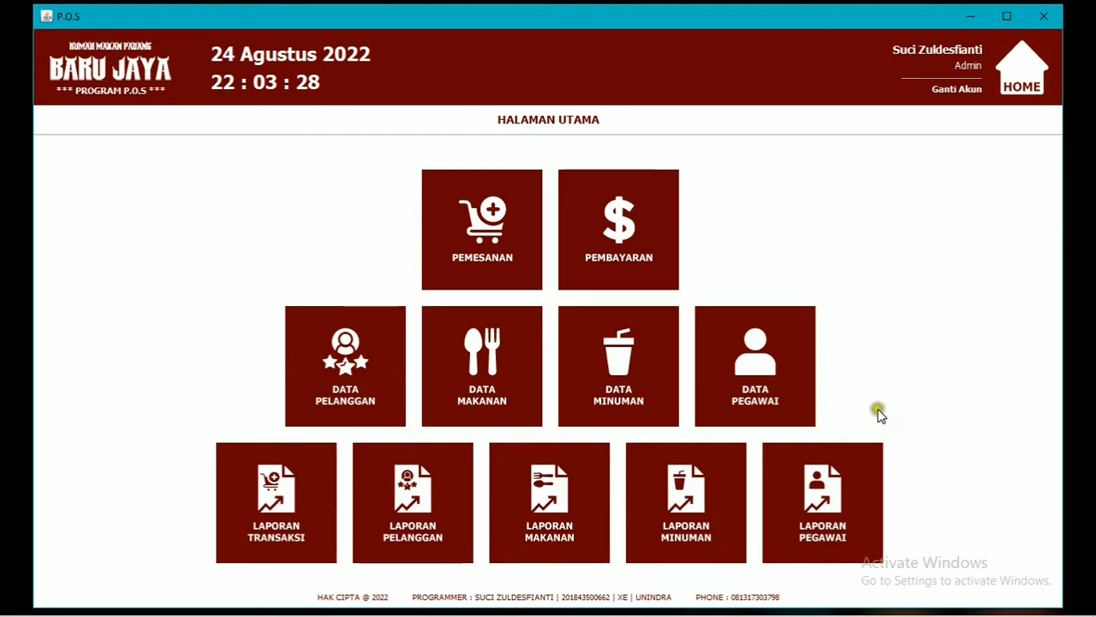
{"action": "left_click", "coordinate": [956, 90]}
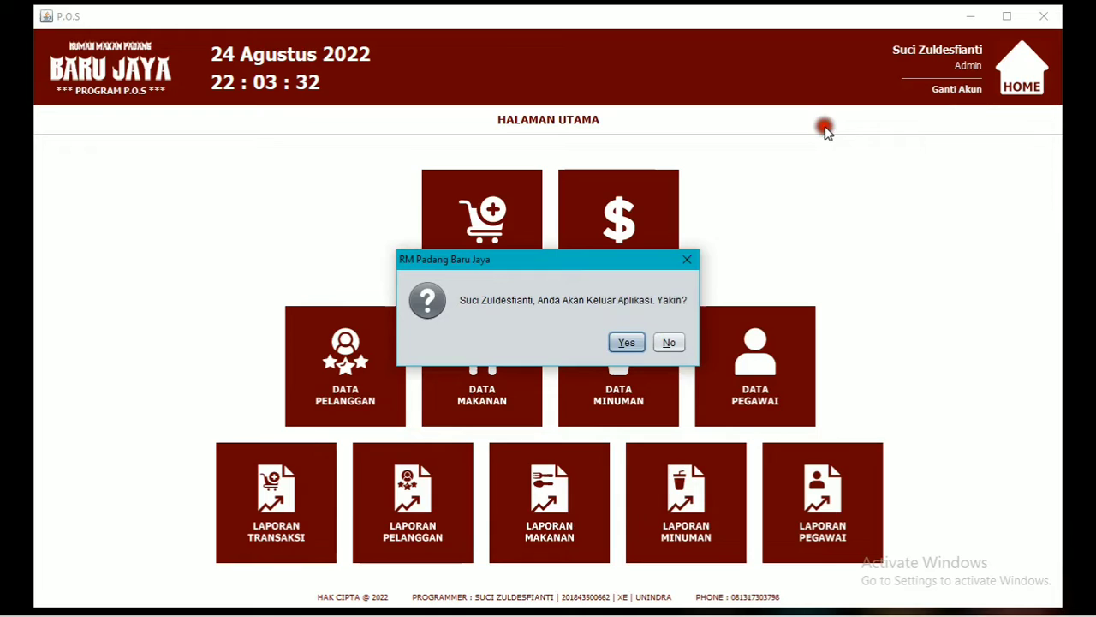
{"action": "left_click", "coordinate": [626, 343]}
{"action": "left_click", "coordinate": [619, 342]}
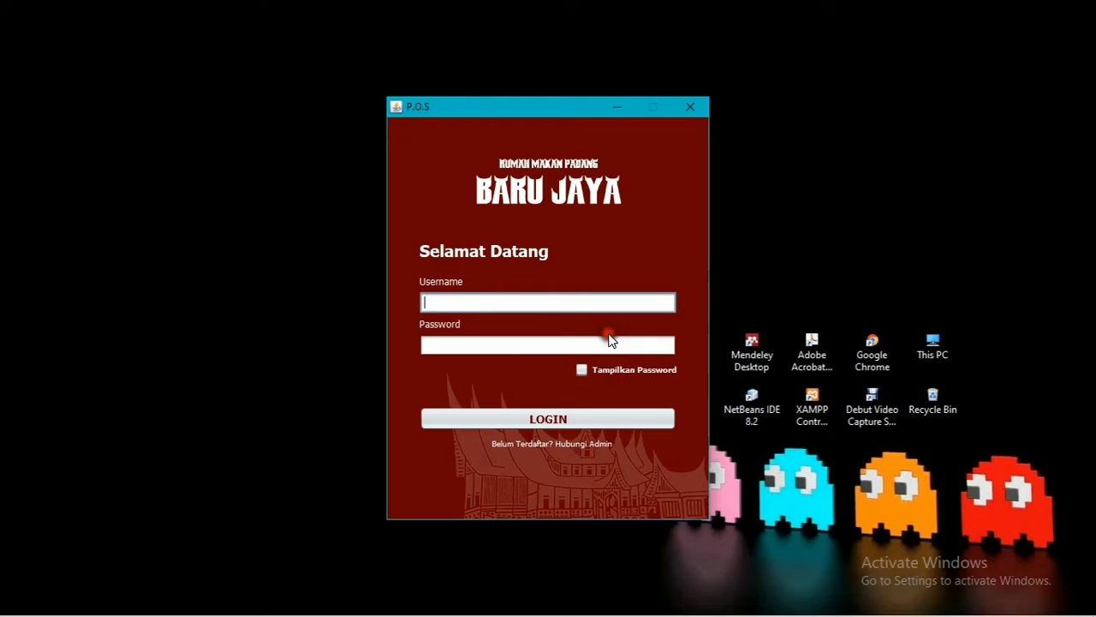
{"action": "left_click", "coordinate": [567, 308]}
{"action": "type", "text": "eti"}
{"action": "left_click", "coordinate": [561, 345]}
{"action": "type", "text": "*****"}
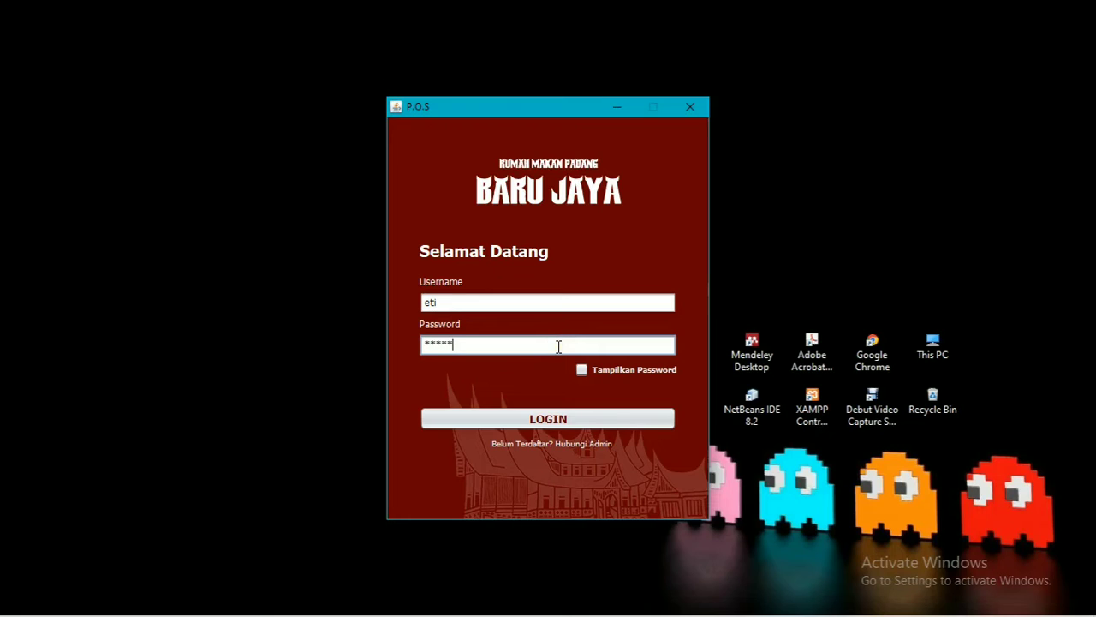
{"action": "left_click", "coordinate": [616, 365]}
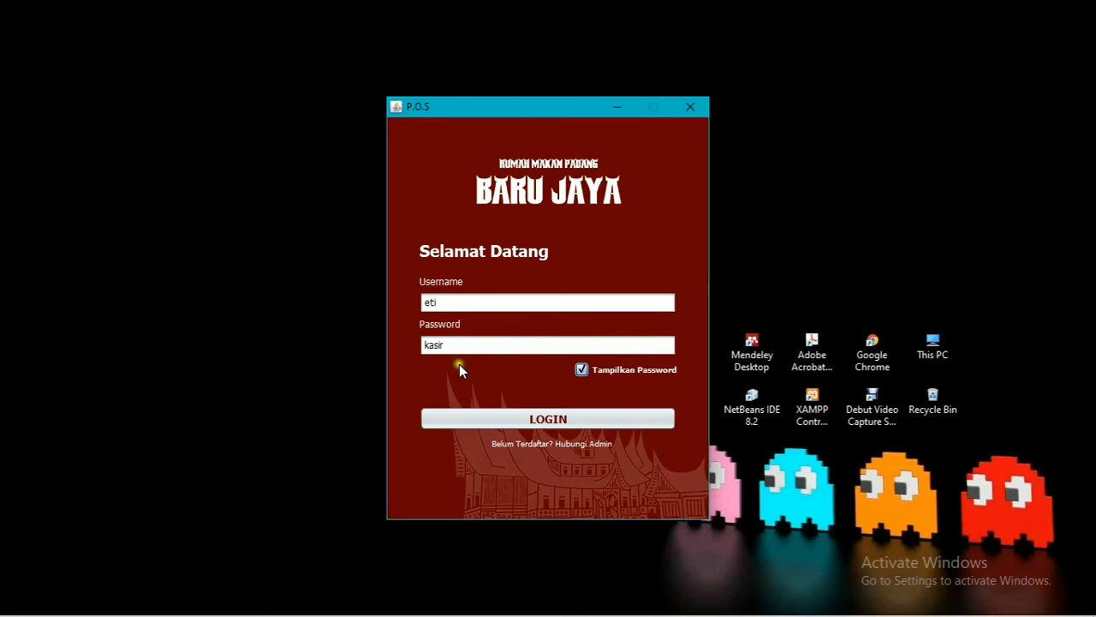
{"action": "left_click", "coordinate": [508, 418]}
{"action": "left_click", "coordinate": [624, 342]}
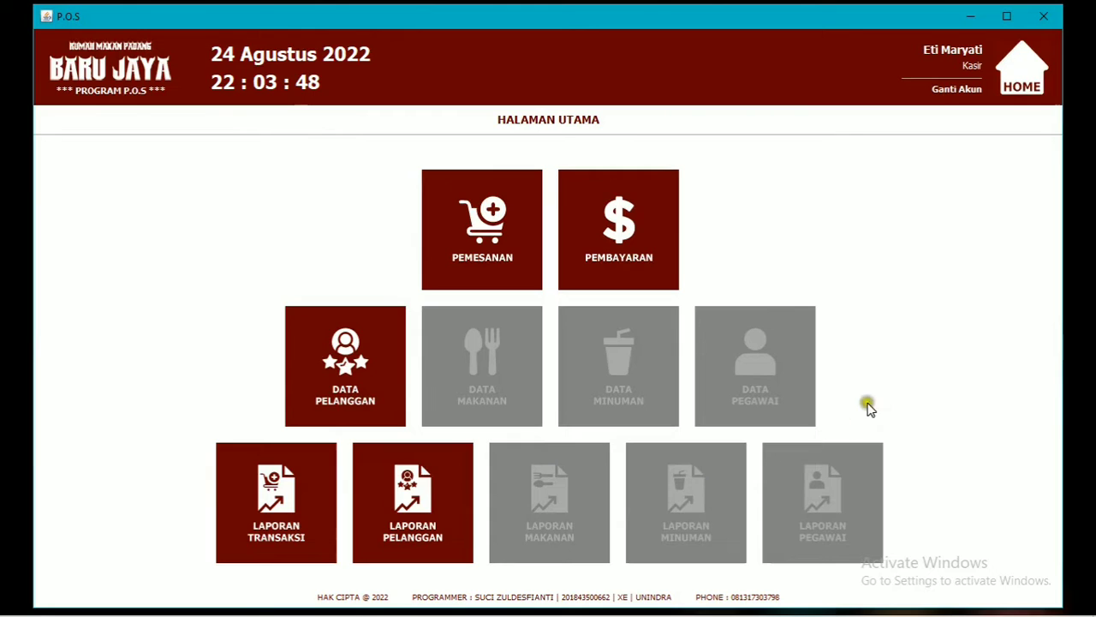
{"action": "left_click", "coordinate": [940, 99]}
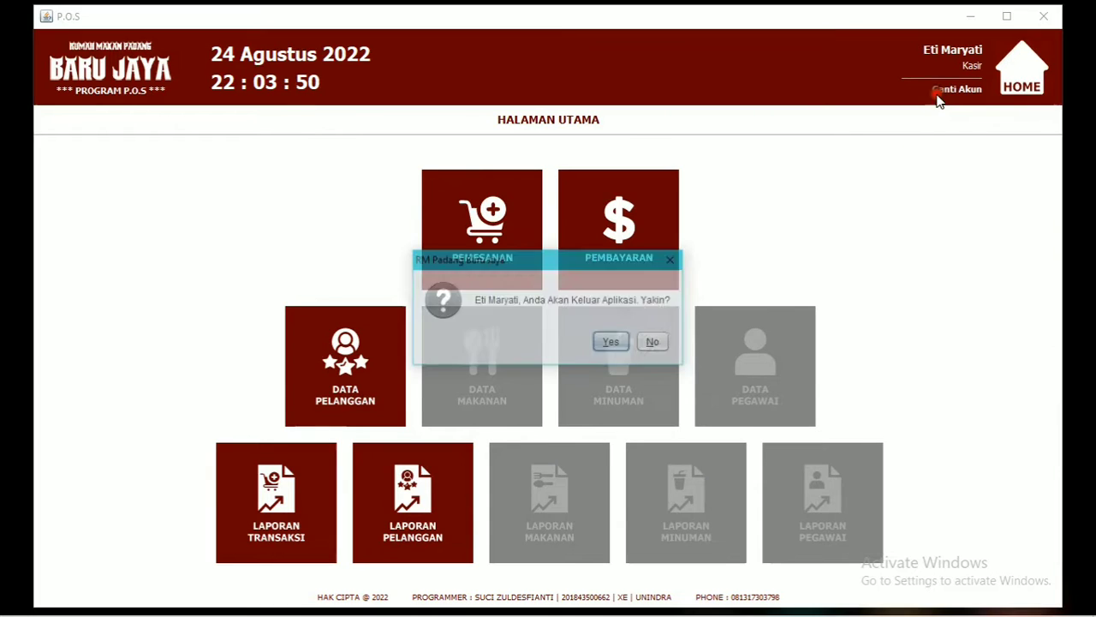
{"action": "left_click", "coordinate": [610, 343]}
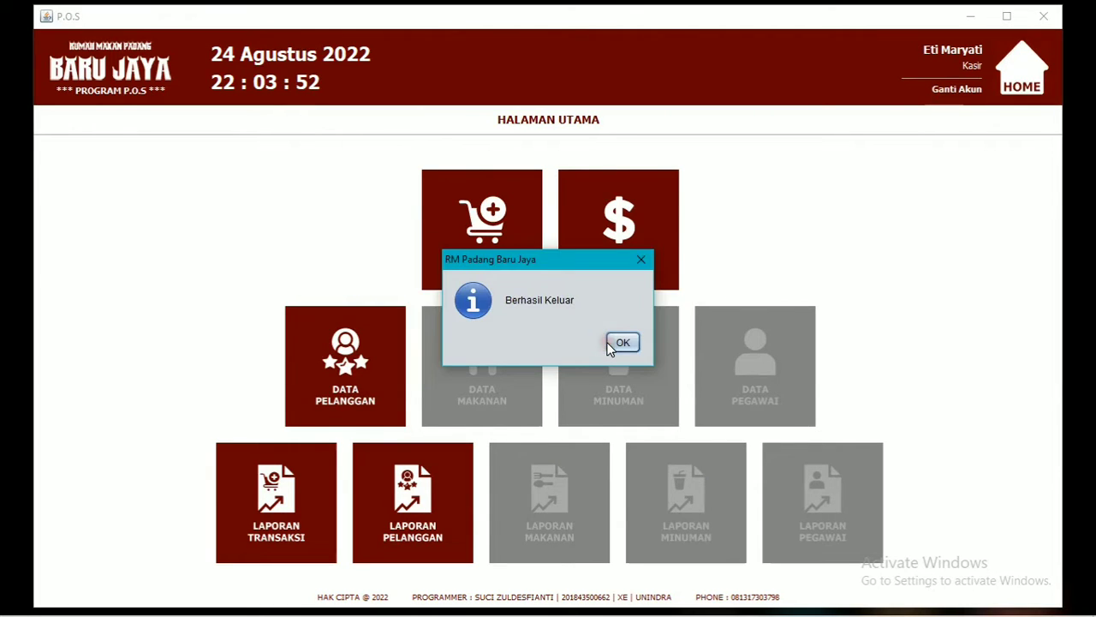
{"action": "left_click", "coordinate": [609, 343]}
{"action": "left_click", "coordinate": [590, 310]}
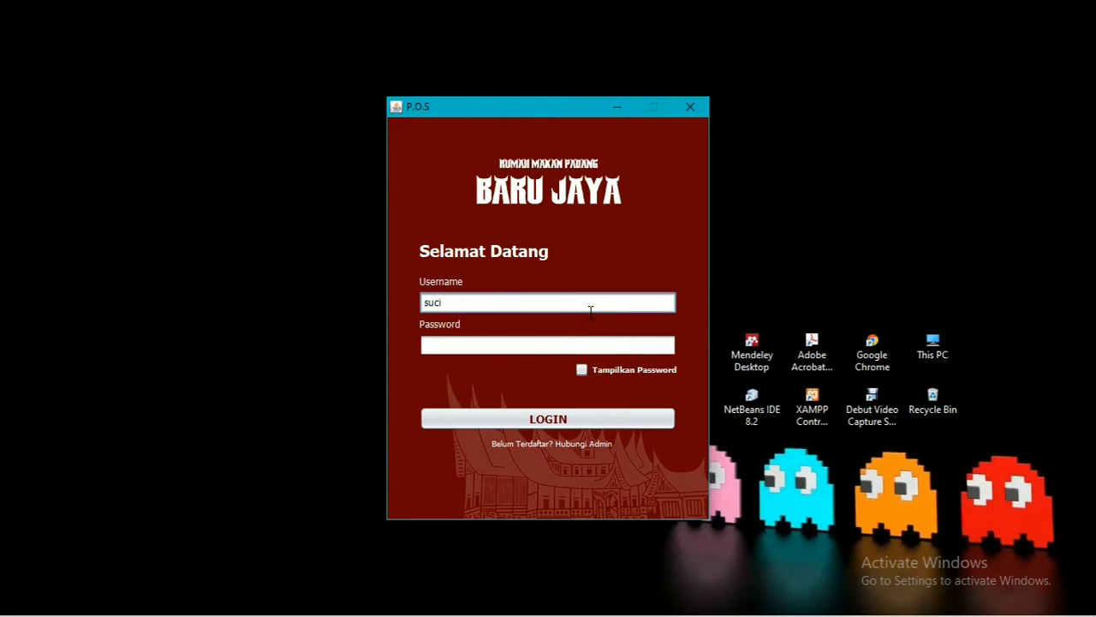
Log in with the admin username and password, then open the PEMESANAN order form.
{"action": "type", "text": "i"}
{"action": "left_click", "coordinate": [588, 346]}
{"action": "type", "text": "s"}
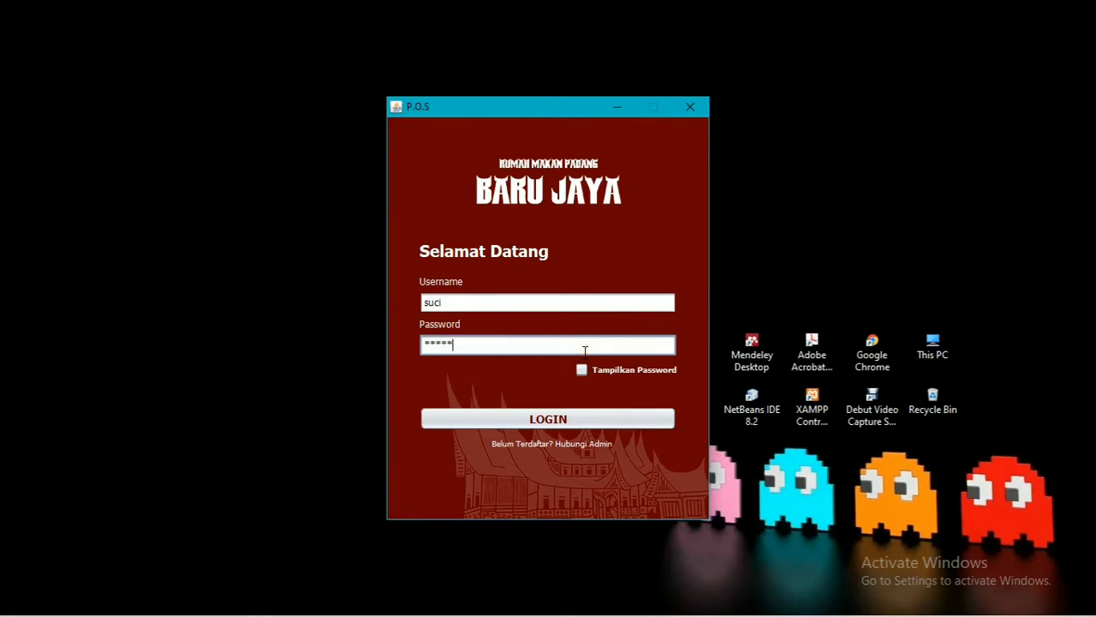
{"action": "left_click", "coordinate": [597, 372]}
{"action": "left_click", "coordinate": [597, 373]}
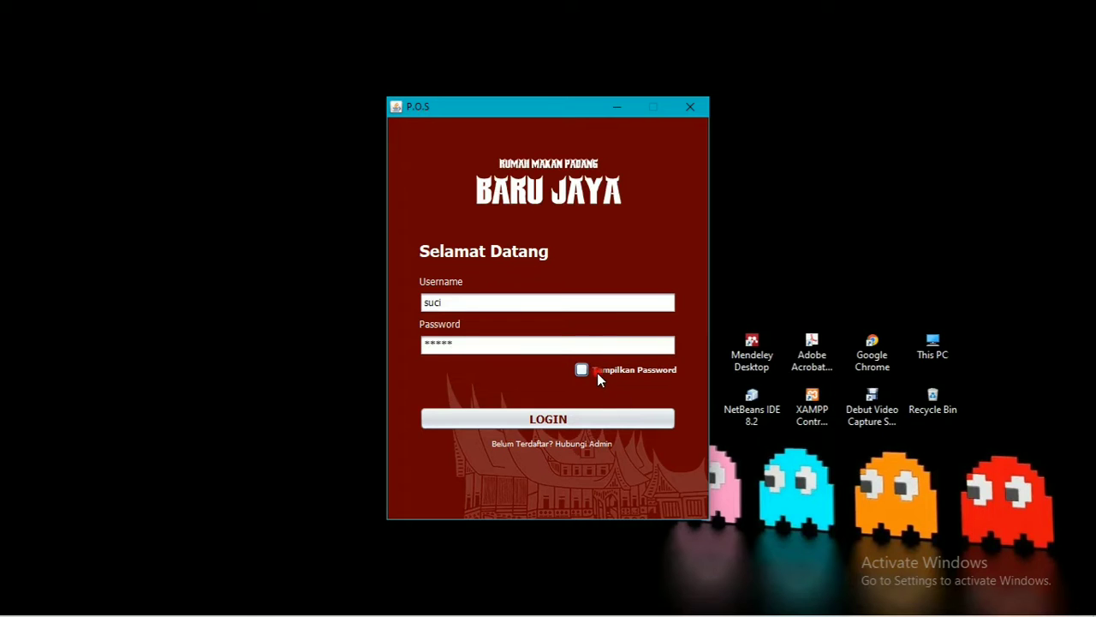
{"action": "left_click", "coordinate": [602, 418]}
{"action": "left_click", "coordinate": [623, 342]}
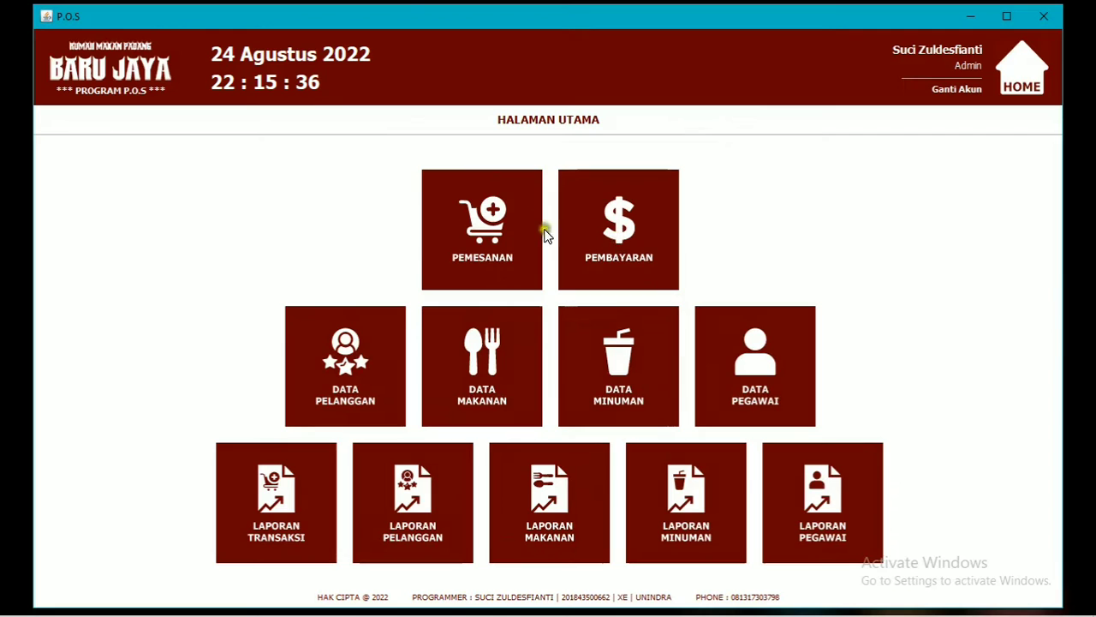
{"action": "left_click", "coordinate": [512, 254]}
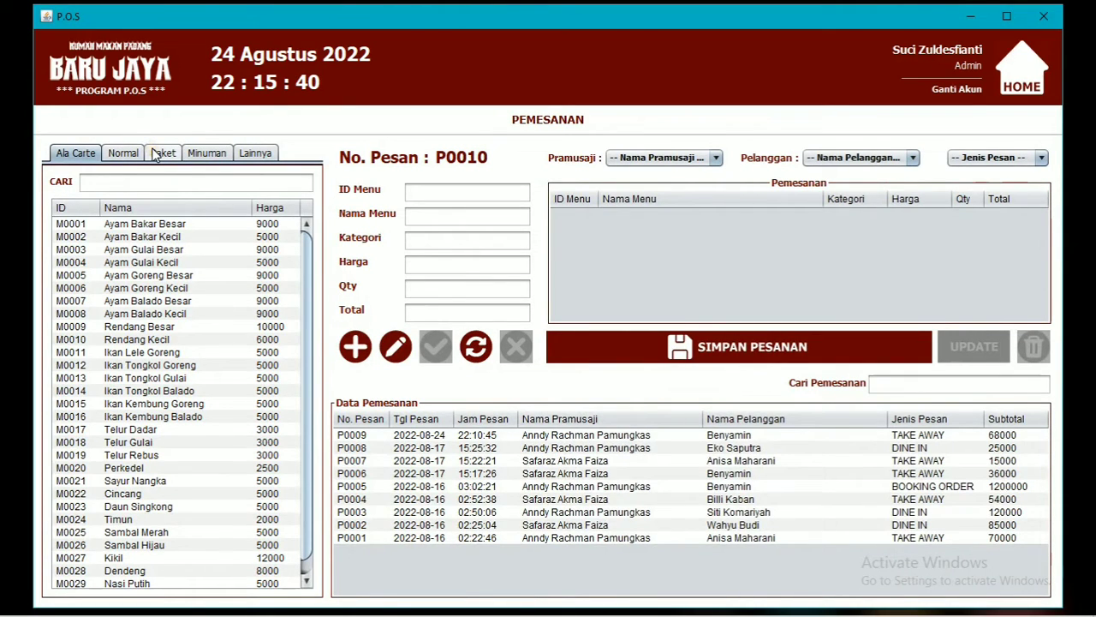
Add 50 Nasi Ayam Bakar and 50 Box Kardus to order P0010.
{"action": "left_click", "coordinate": [127, 153]}
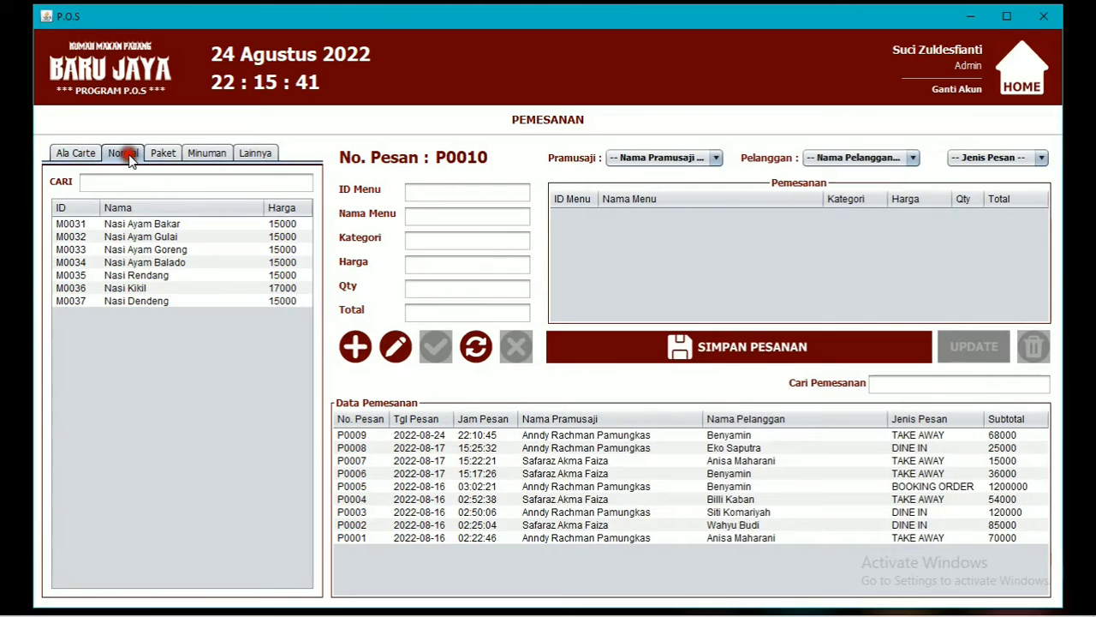
{"action": "left_click", "coordinate": [169, 223]}
{"action": "left_click", "coordinate": [423, 287]}
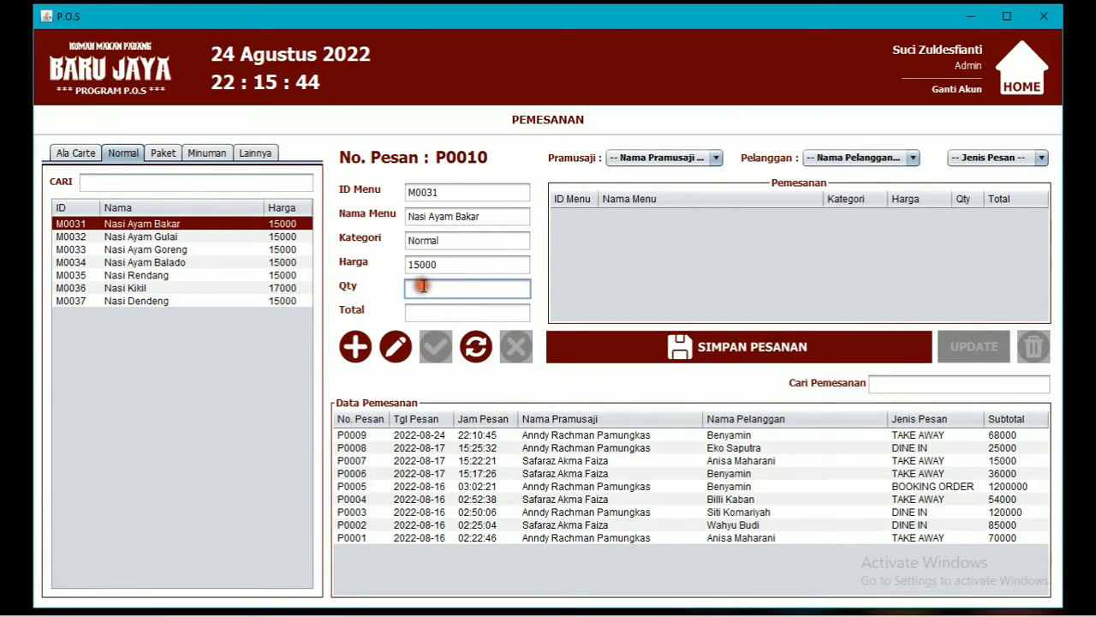
{"action": "type", "text": "50"}
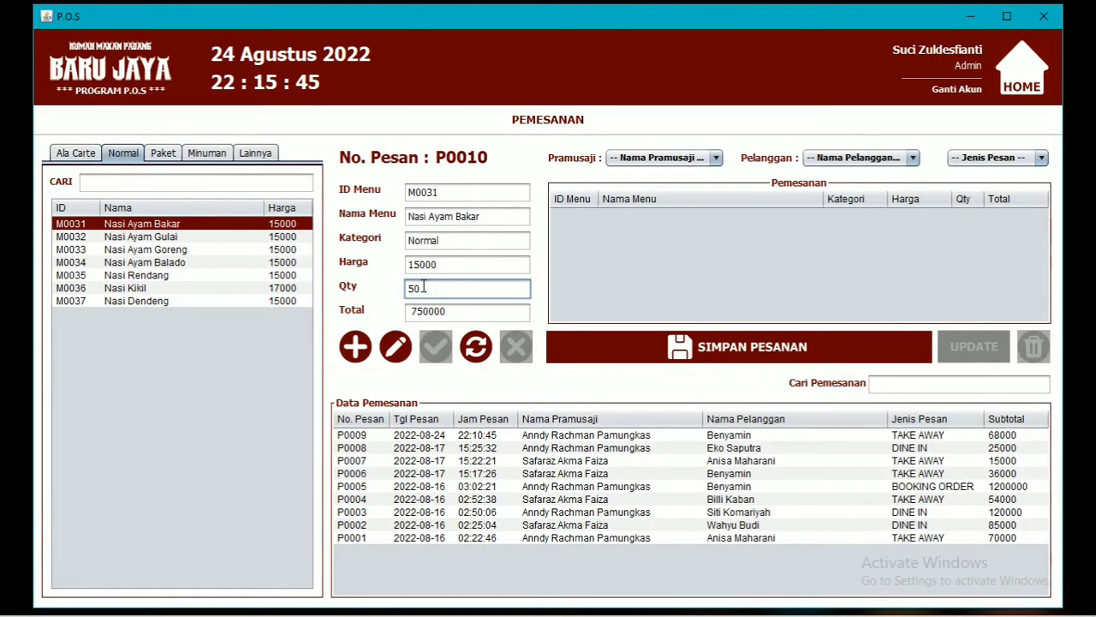
{"action": "left_click", "coordinate": [355, 347]}
{"action": "left_click", "coordinate": [638, 341]}
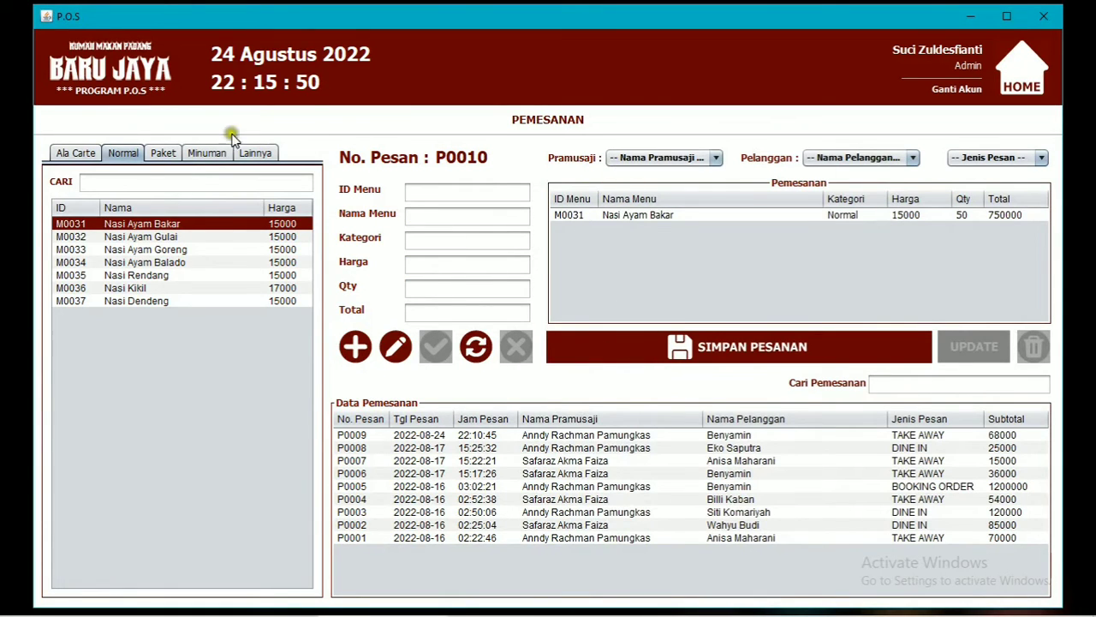
{"action": "left_click", "coordinate": [196, 151]}
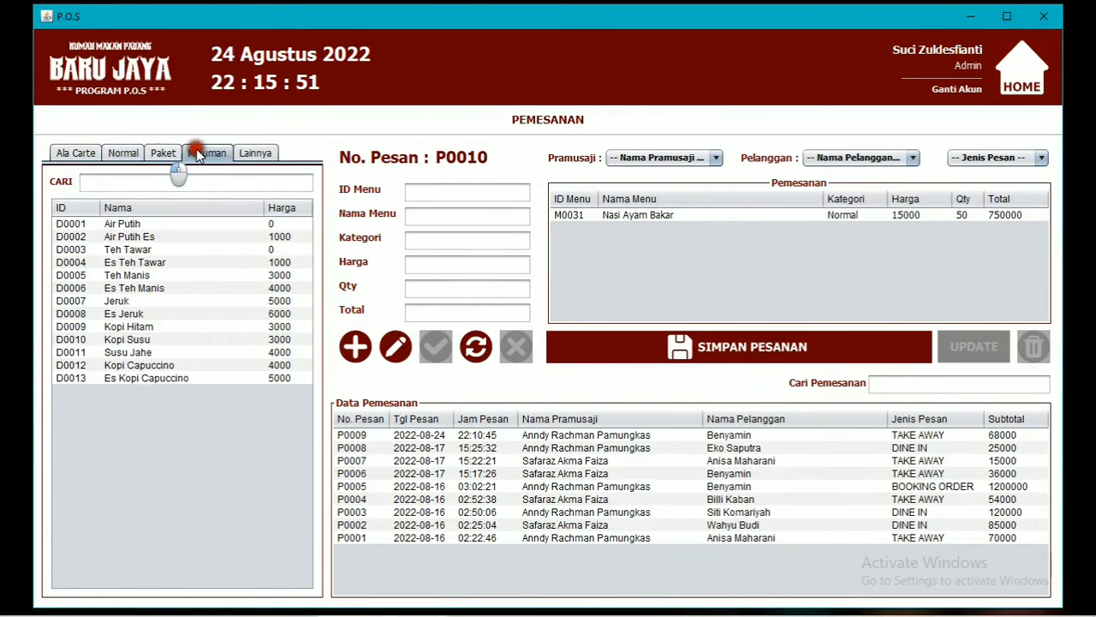
{"action": "left_click", "coordinate": [255, 152]}
{"action": "left_click", "coordinate": [130, 237]}
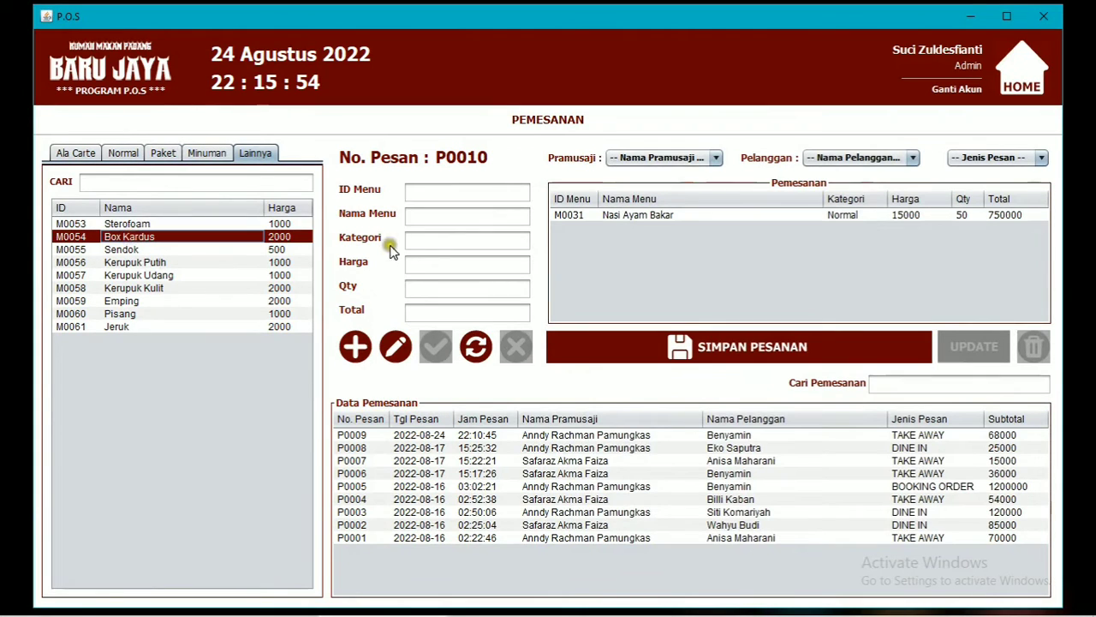
{"action": "left_click", "coordinate": [470, 285]}
{"action": "type", "text": "50"}
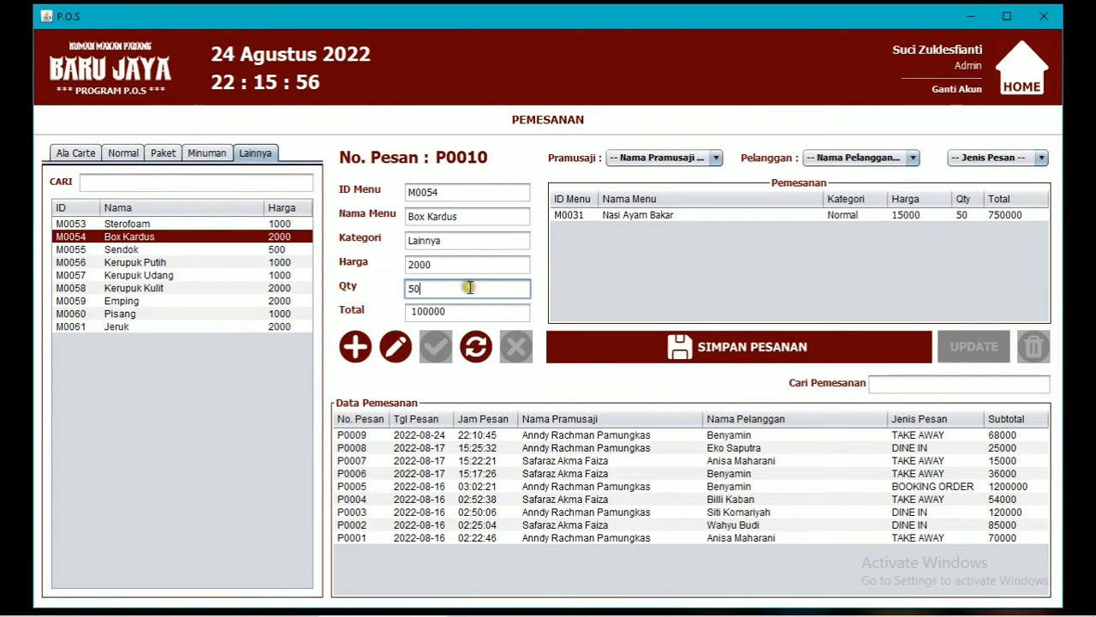
{"action": "left_click", "coordinate": [365, 345]}
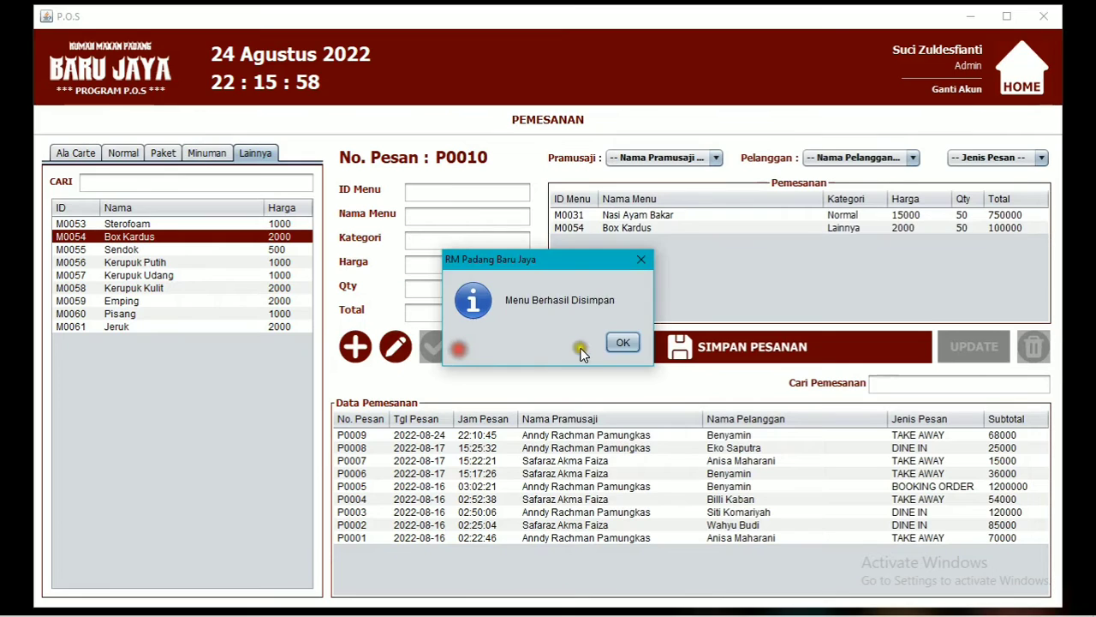
{"action": "left_click", "coordinate": [625, 341]}
Add 50 Pisang from Lainnya and 50 Perkedel from Ala Carte to the order.
{"action": "left_click", "coordinate": [187, 327]}
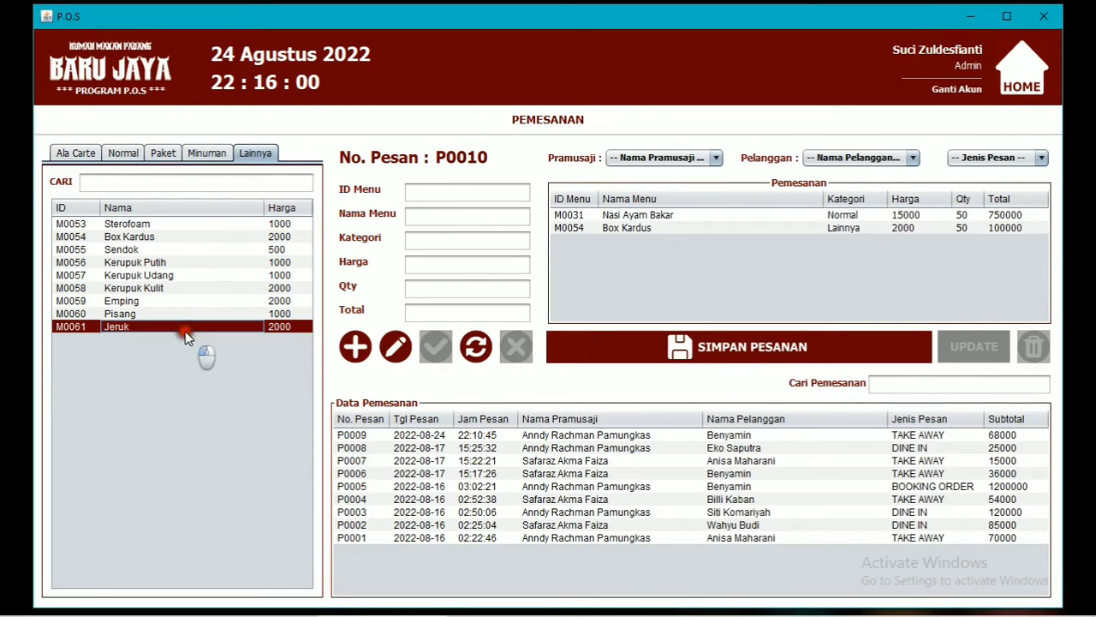
{"action": "left_click", "coordinate": [185, 314]}
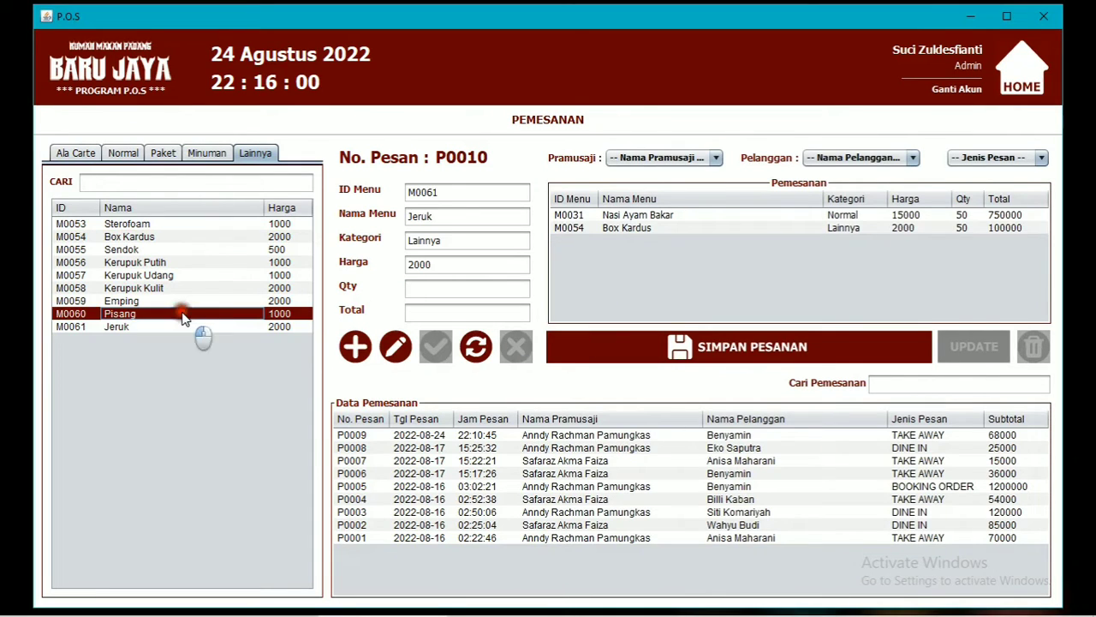
{"action": "left_click", "coordinate": [431, 288]}
{"action": "type", "text": "50"}
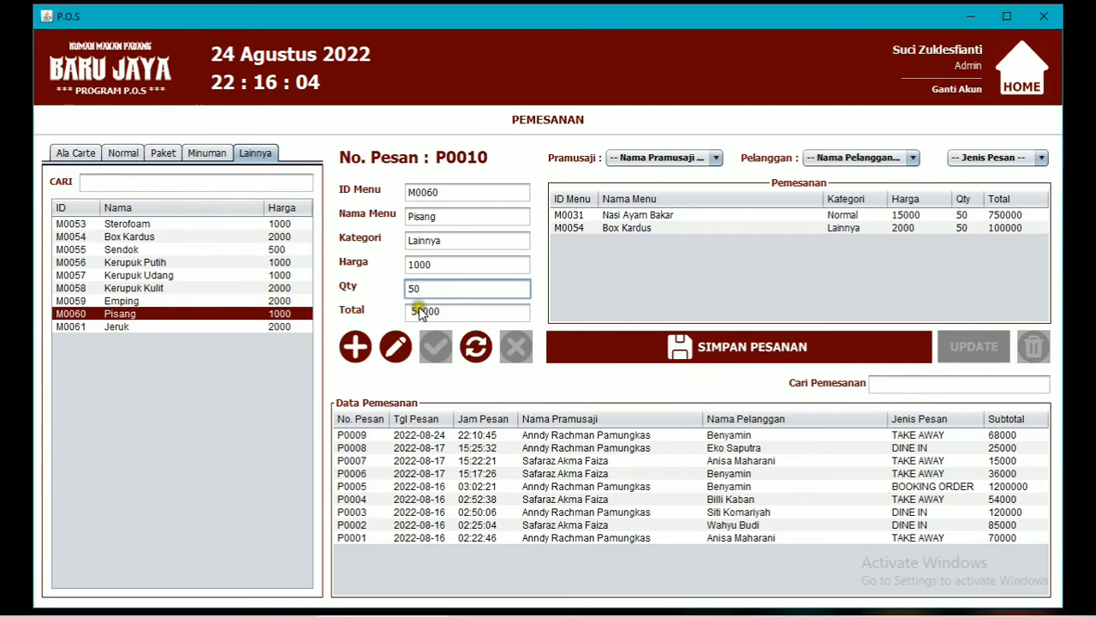
{"action": "left_click", "coordinate": [356, 345]}
{"action": "left_click", "coordinate": [610, 341]}
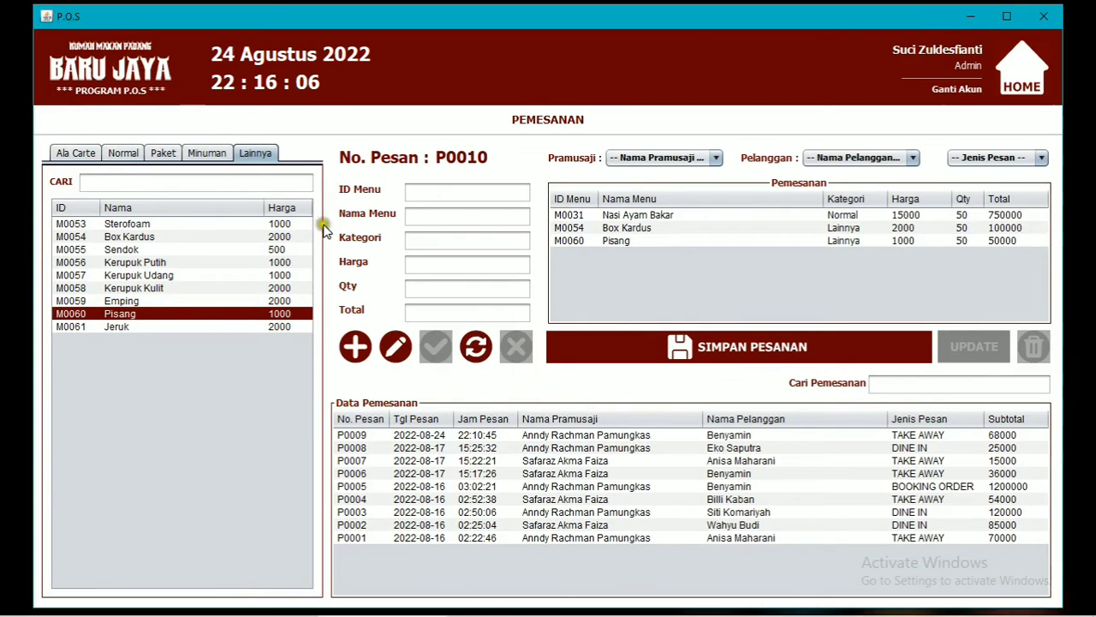
{"action": "left_click", "coordinate": [75, 152]}
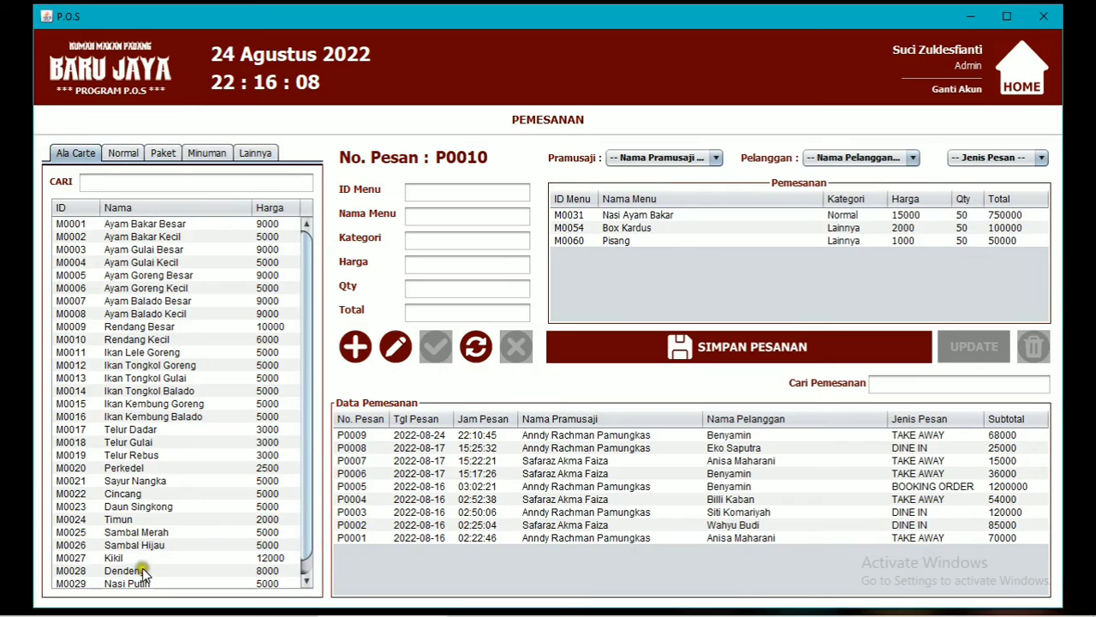
{"action": "scroll", "coordinate": [145, 569], "scroll_direction": "down", "scroll_amount": 1}
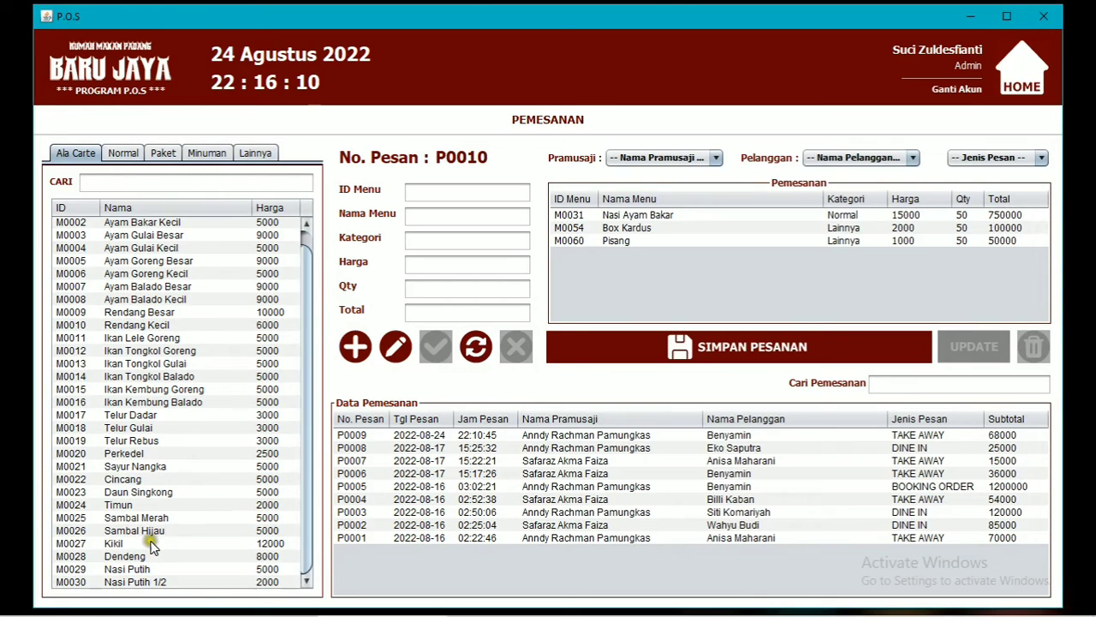
{"action": "left_click", "coordinate": [137, 453]}
{"action": "left_click", "coordinate": [471, 290]}
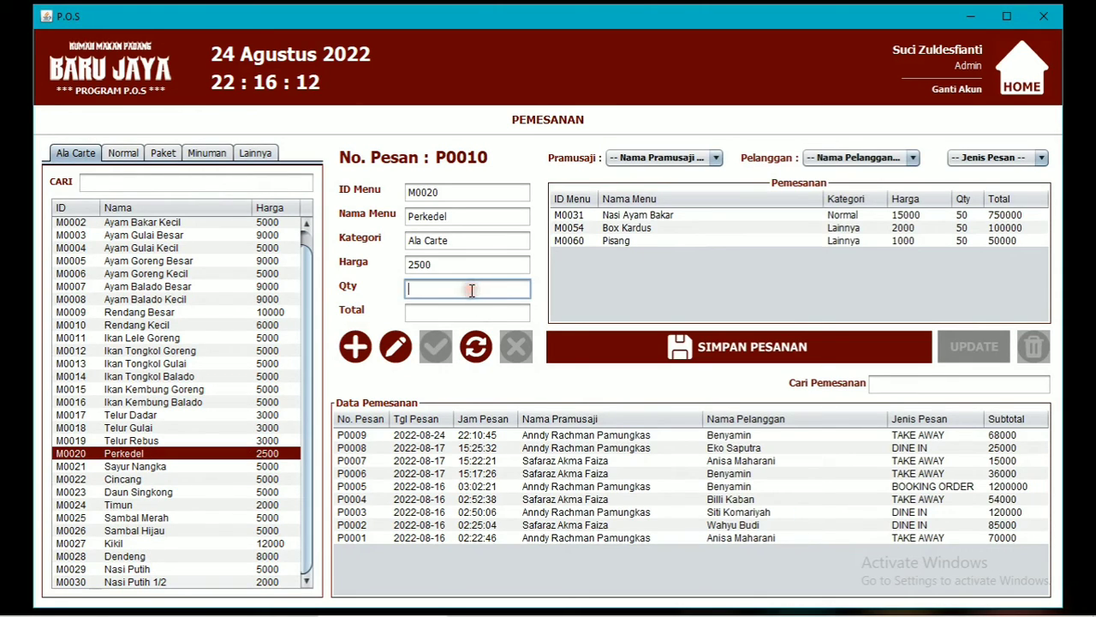
{"action": "type", "text": "50"}
{"action": "left_click", "coordinate": [357, 347]}
{"action": "left_click", "coordinate": [638, 341]}
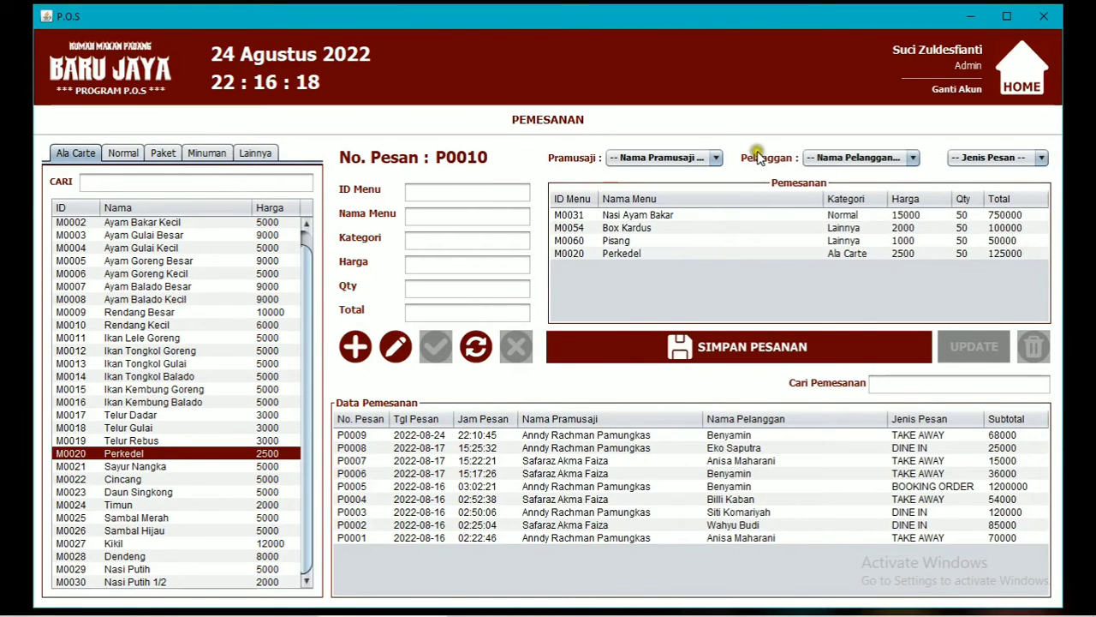
{"action": "left_click", "coordinate": [621, 212]}
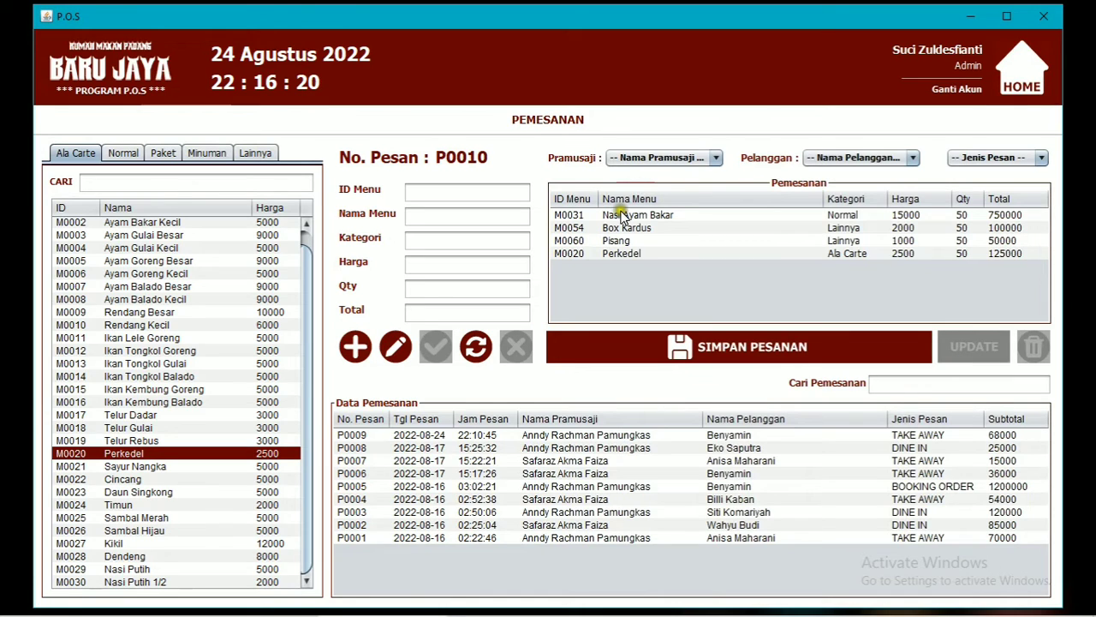
Delete the Pisang line from order P0010, then load Perkedel back into the item form.
{"action": "left_click", "coordinate": [605, 241]}
{"action": "left_click", "coordinate": [436, 347]}
{"action": "left_click", "coordinate": [397, 347]}
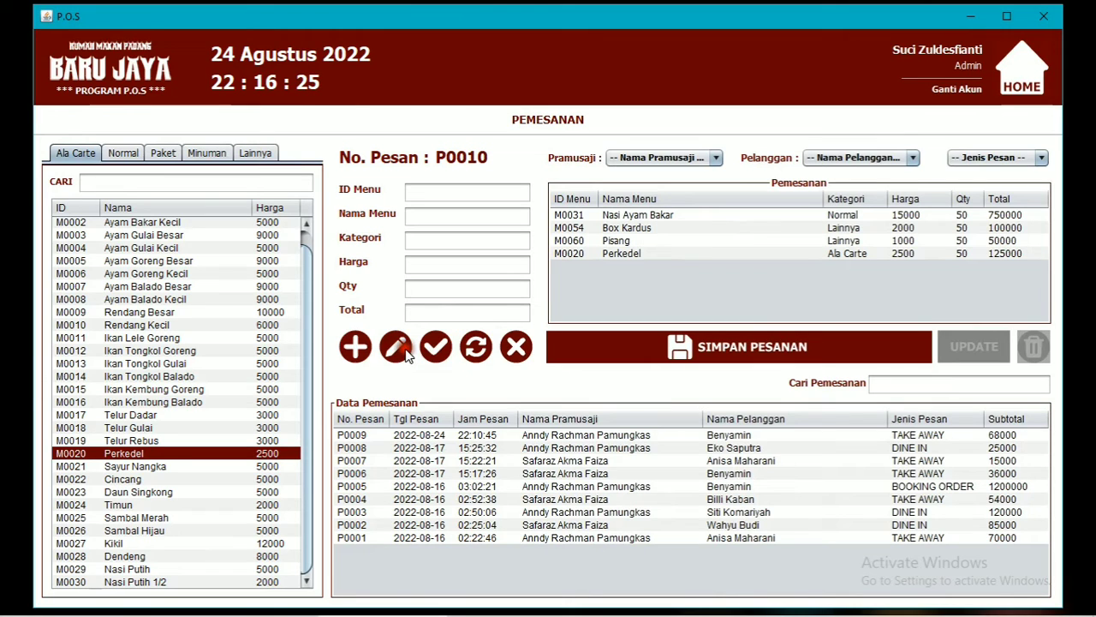
{"action": "left_click", "coordinate": [607, 257]}
{"action": "left_click", "coordinate": [616, 243]}
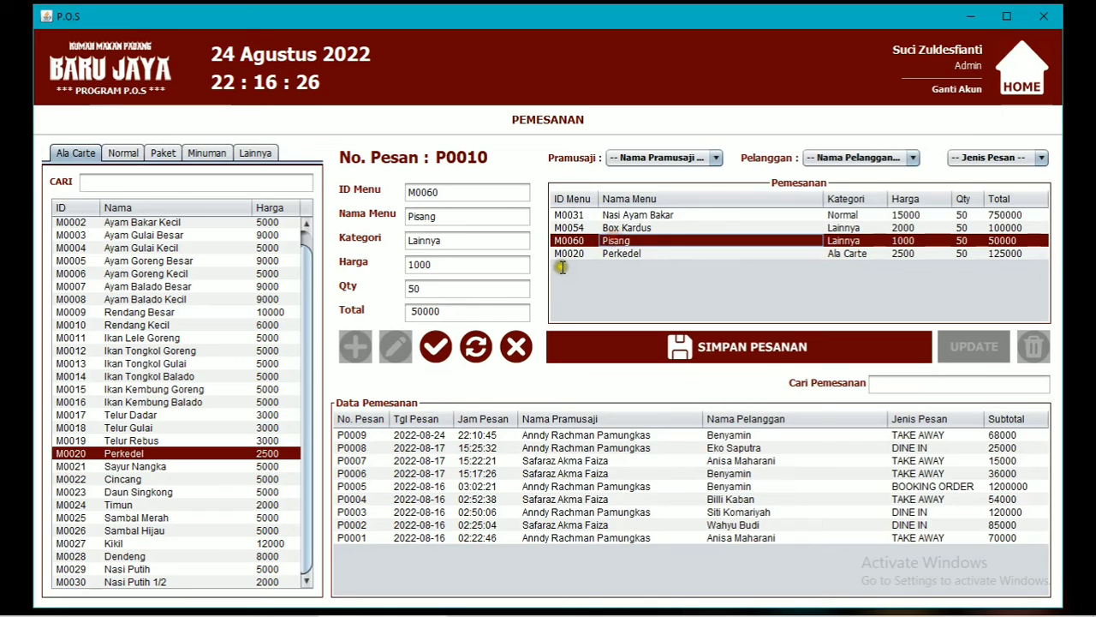
{"action": "left_click", "coordinate": [437, 351]}
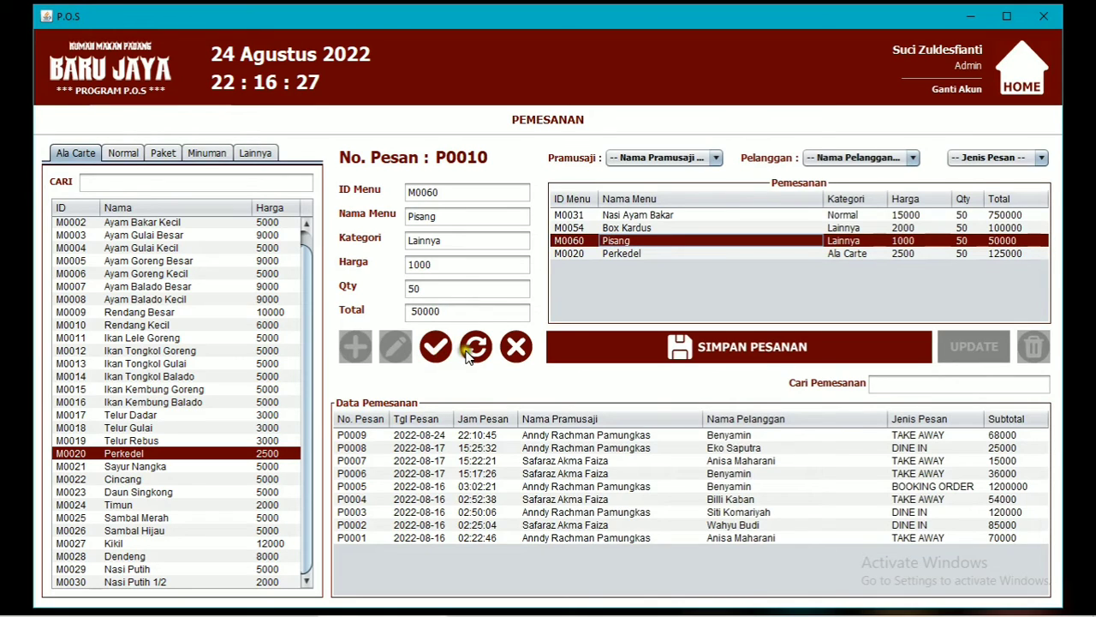
{"action": "left_click", "coordinate": [519, 348]}
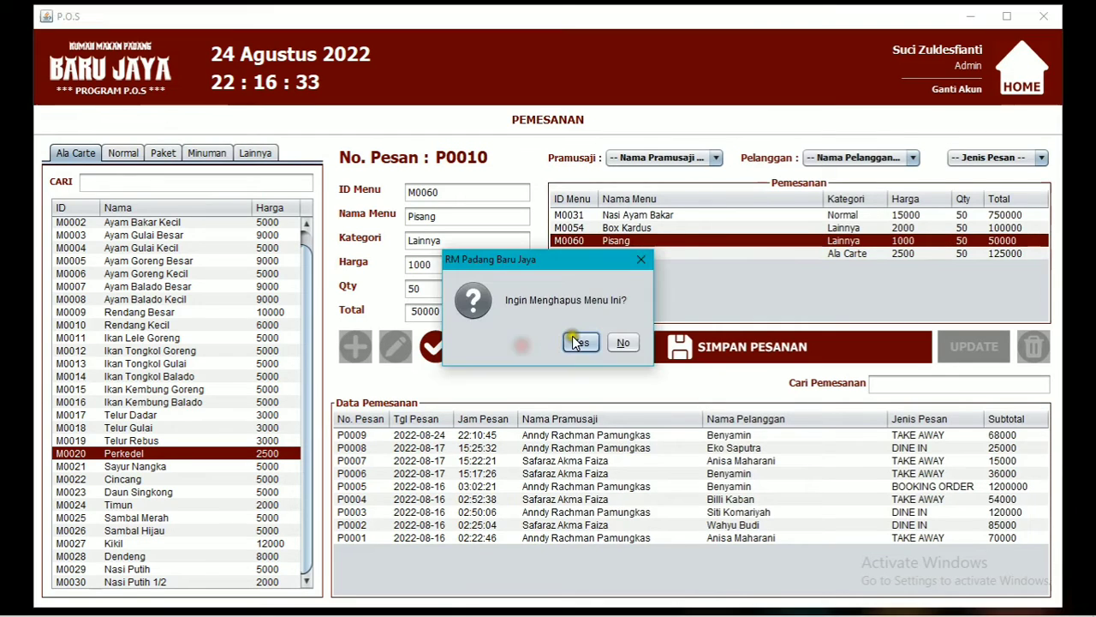
{"action": "left_click", "coordinate": [584, 337]}
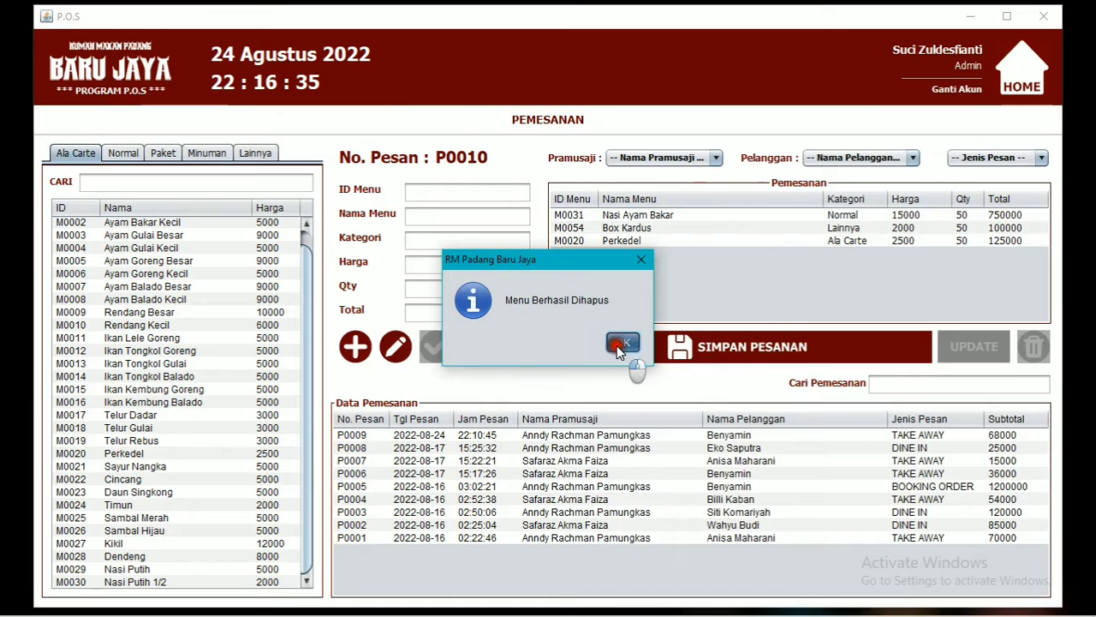
{"action": "left_click", "coordinate": [620, 344]}
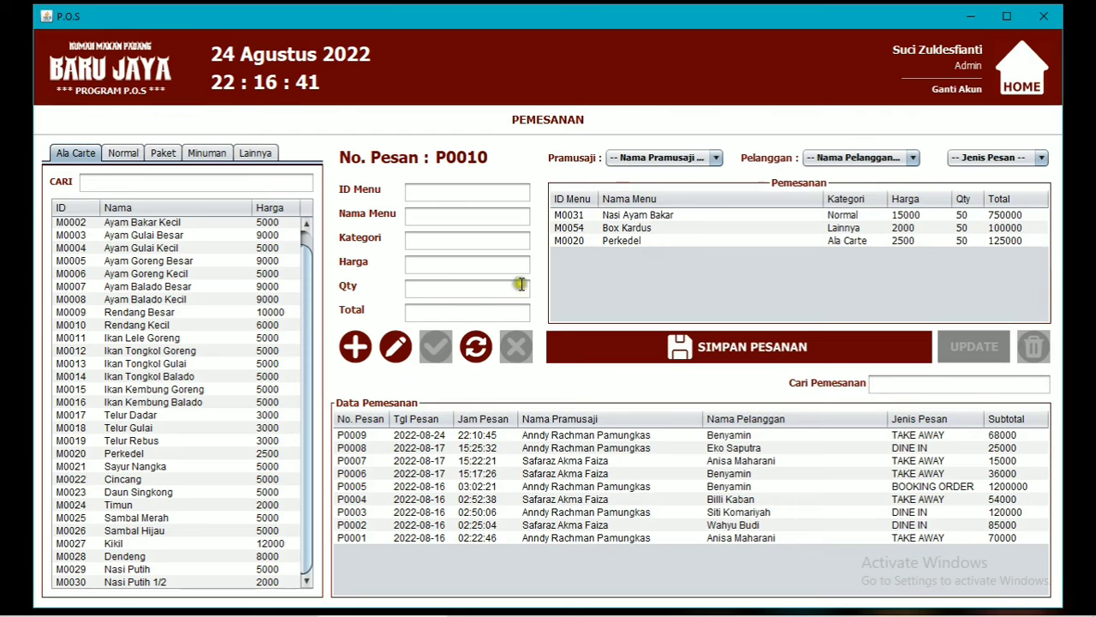
{"action": "left_click", "coordinate": [403, 344]}
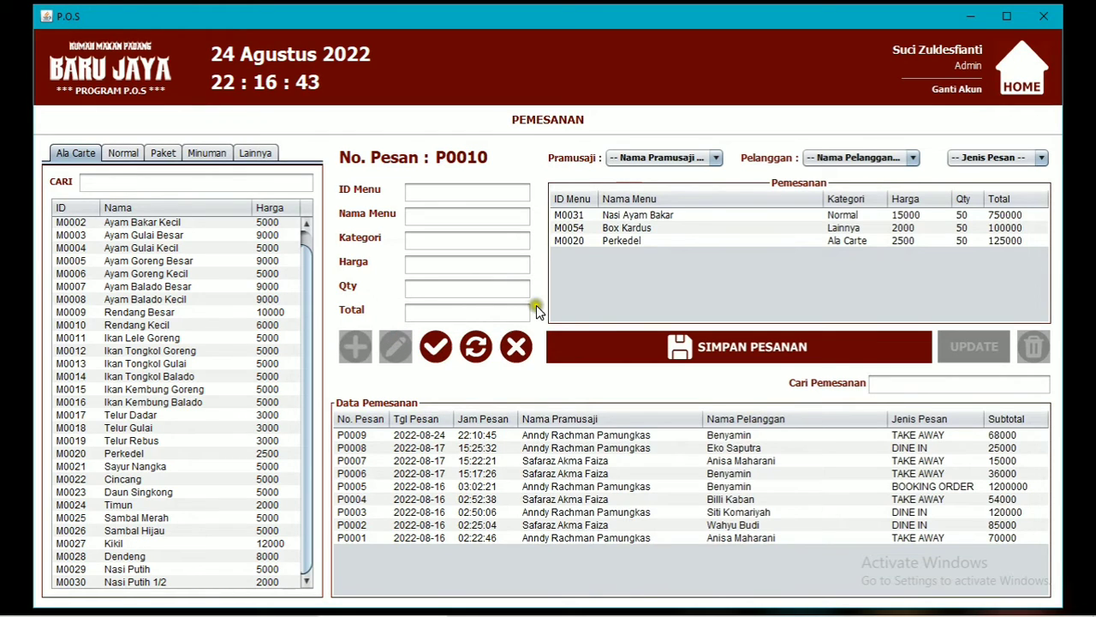
{"action": "left_click", "coordinate": [582, 241]}
Change the Perkedel quantity from 50 to 25.
{"action": "double_click", "coordinate": [415, 289]}
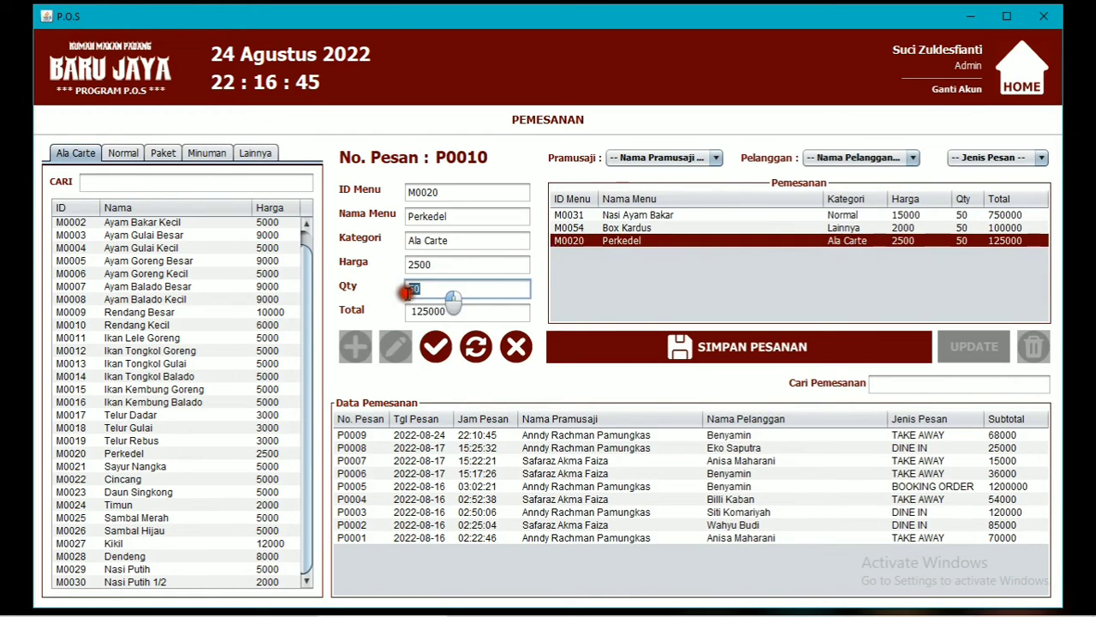
{"action": "type", "text": "25"}
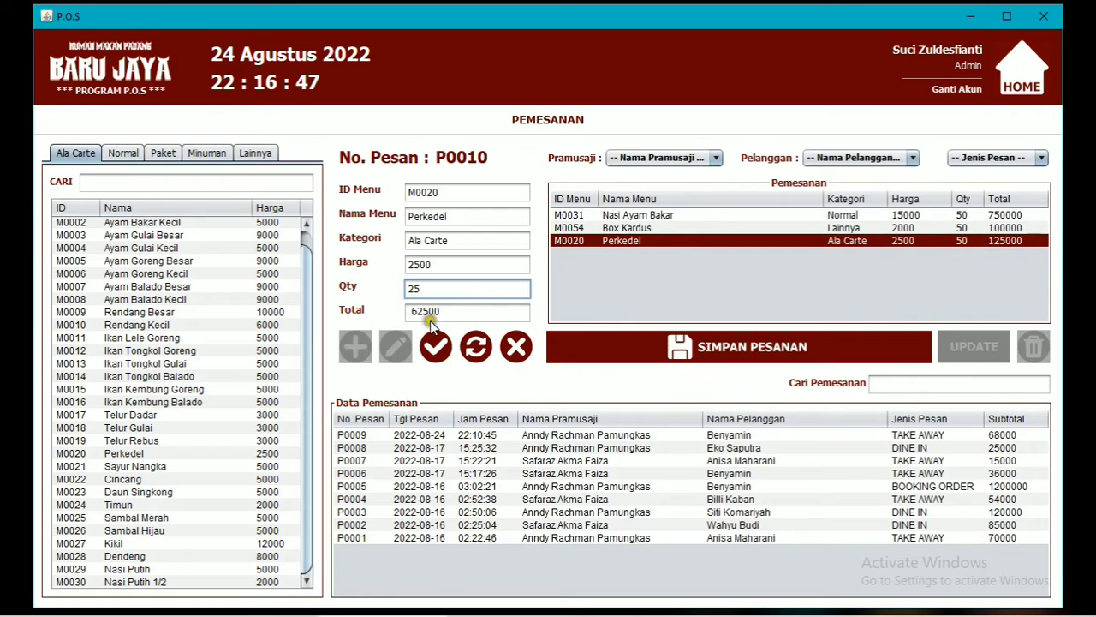
{"action": "left_click", "coordinate": [440, 353]}
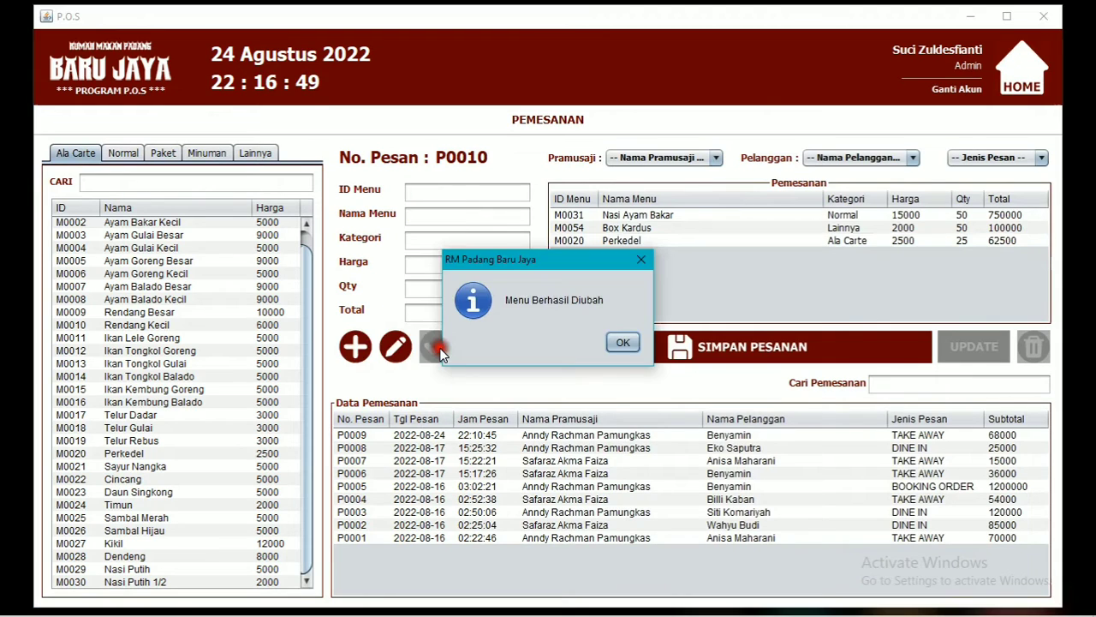
{"action": "left_click", "coordinate": [632, 339]}
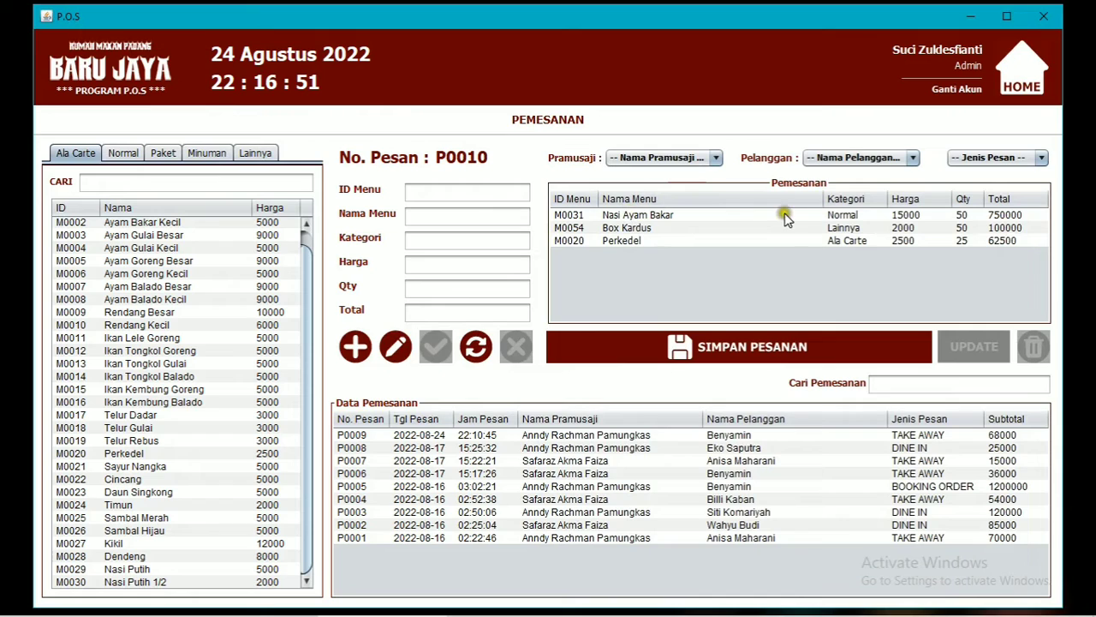
Choose a waiter and customer, set order type BOOKING ORDER, and save order P0010.
{"action": "left_click", "coordinate": [681, 160]}
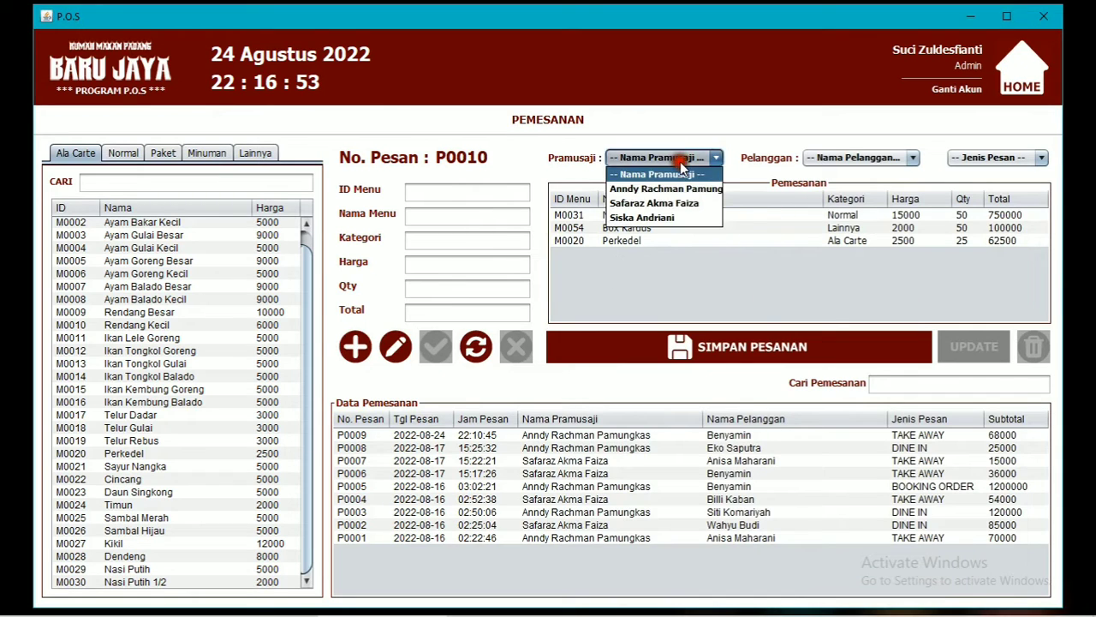
{"action": "left_click", "coordinate": [666, 188]}
{"action": "left_click", "coordinate": [827, 158]}
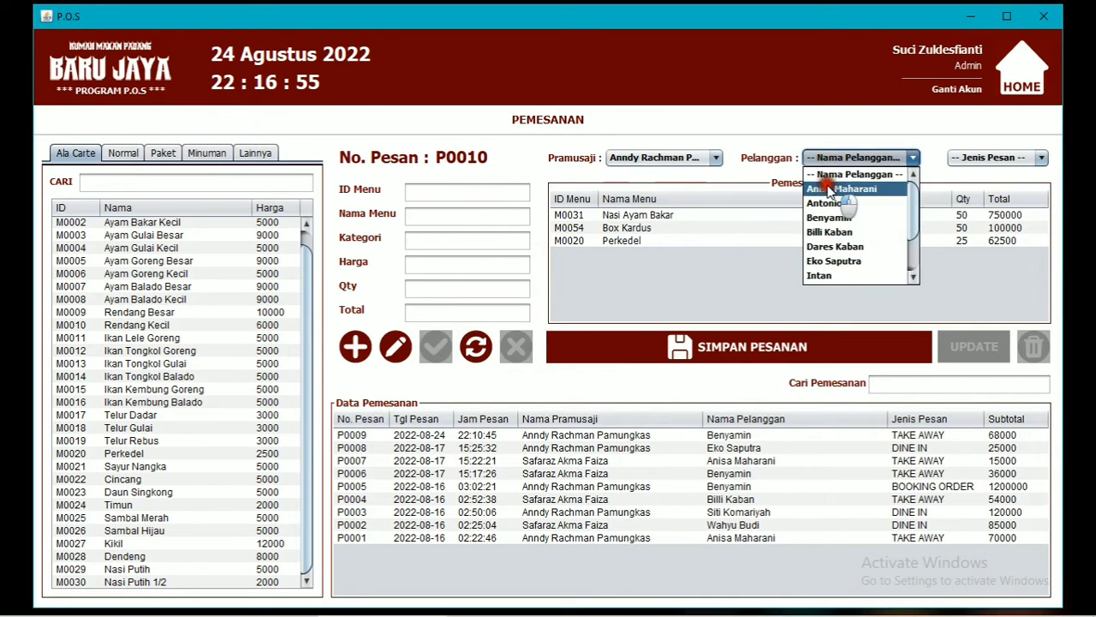
{"action": "left_click", "coordinate": [833, 247]}
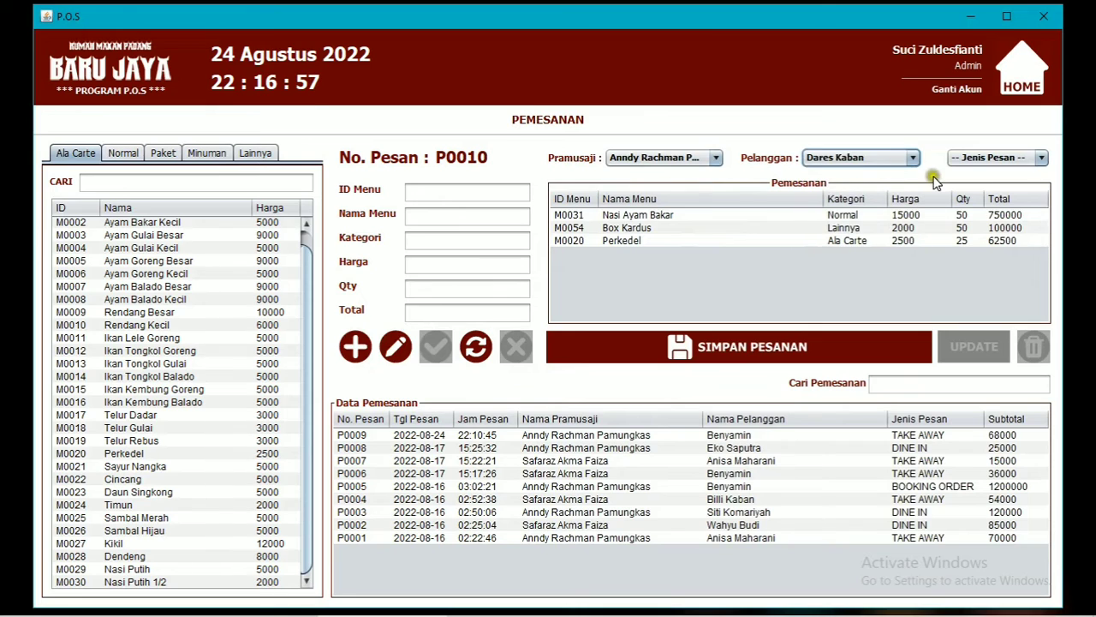
{"action": "left_click", "coordinate": [981, 158]}
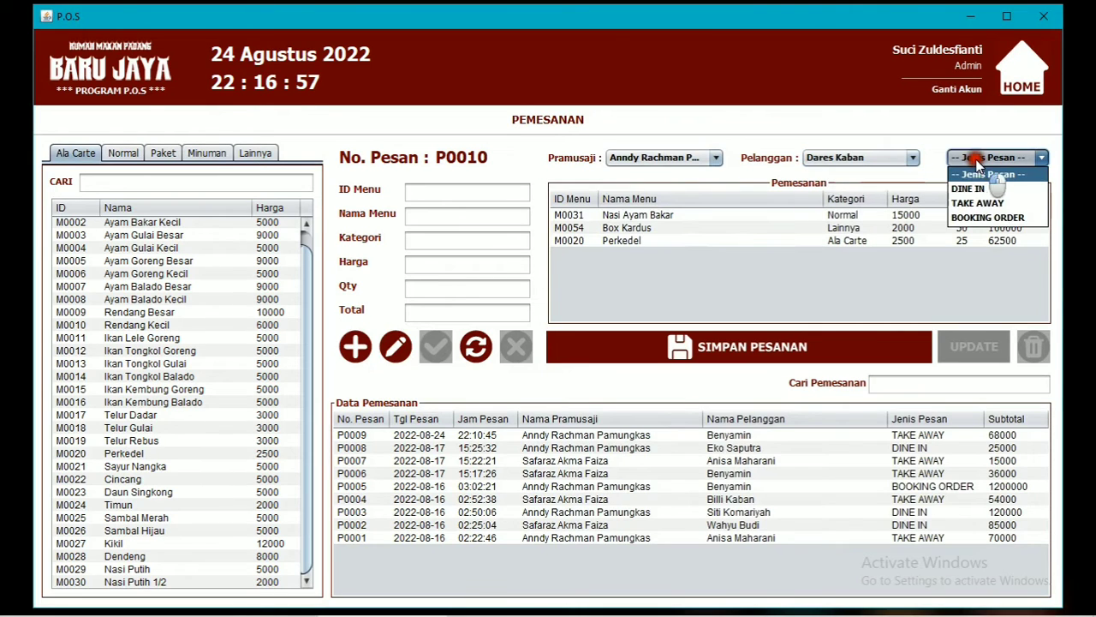
{"action": "left_click", "coordinate": [983, 219]}
{"action": "left_click", "coordinate": [706, 339]}
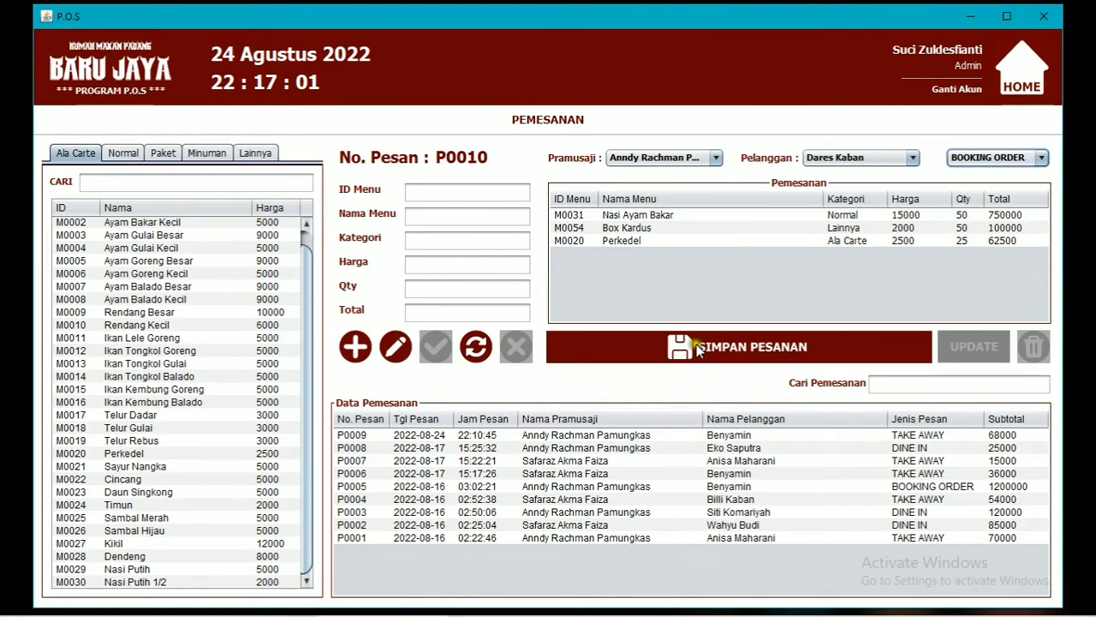
{"action": "left_click", "coordinate": [625, 342]}
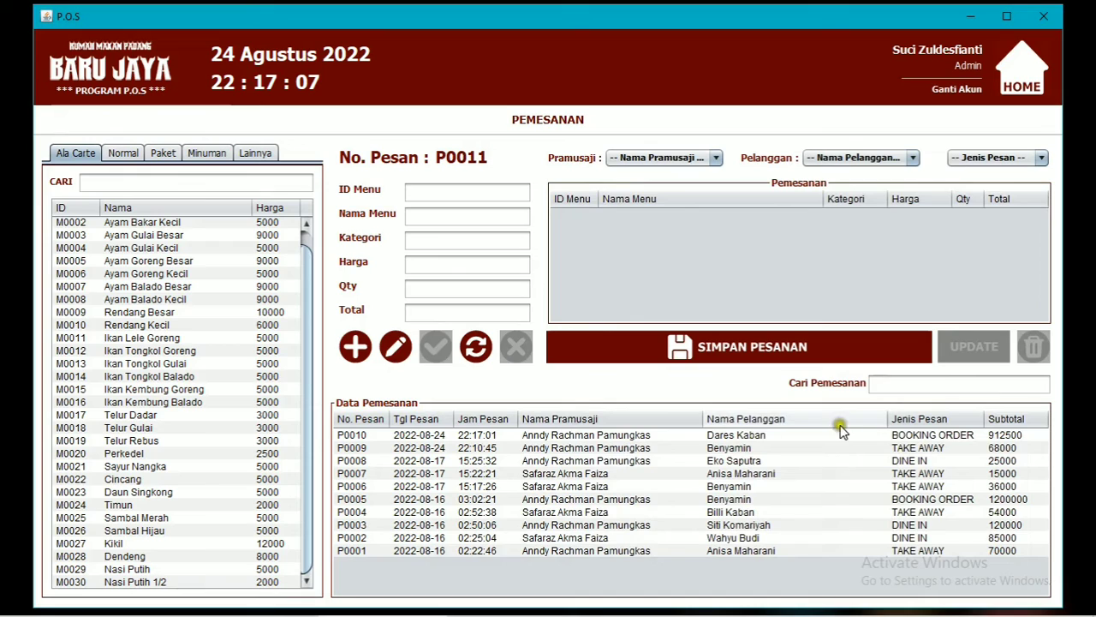
Search saved orders for 'dare' and load order P0010.
{"action": "left_click", "coordinate": [887, 386]}
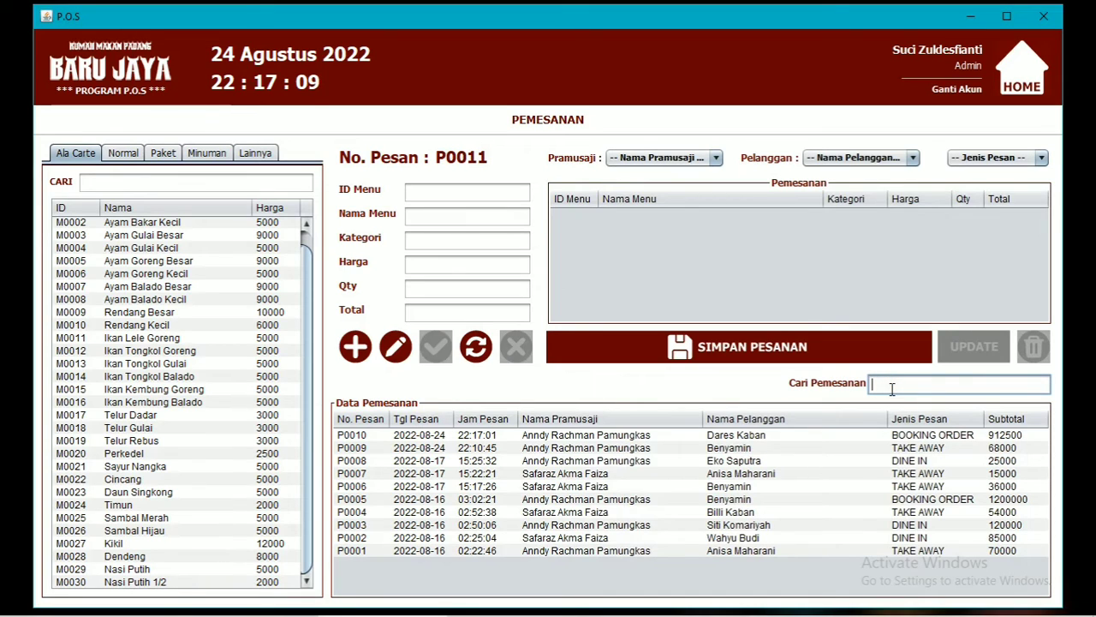
{"action": "type", "text": "dare"}
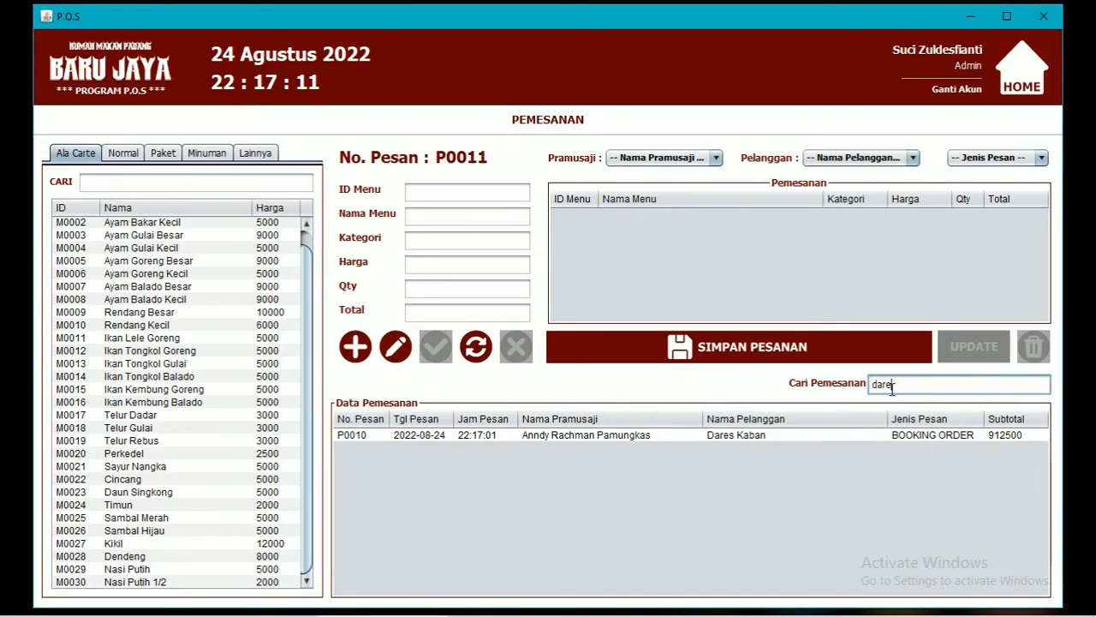
{"action": "left_click", "coordinate": [929, 437]}
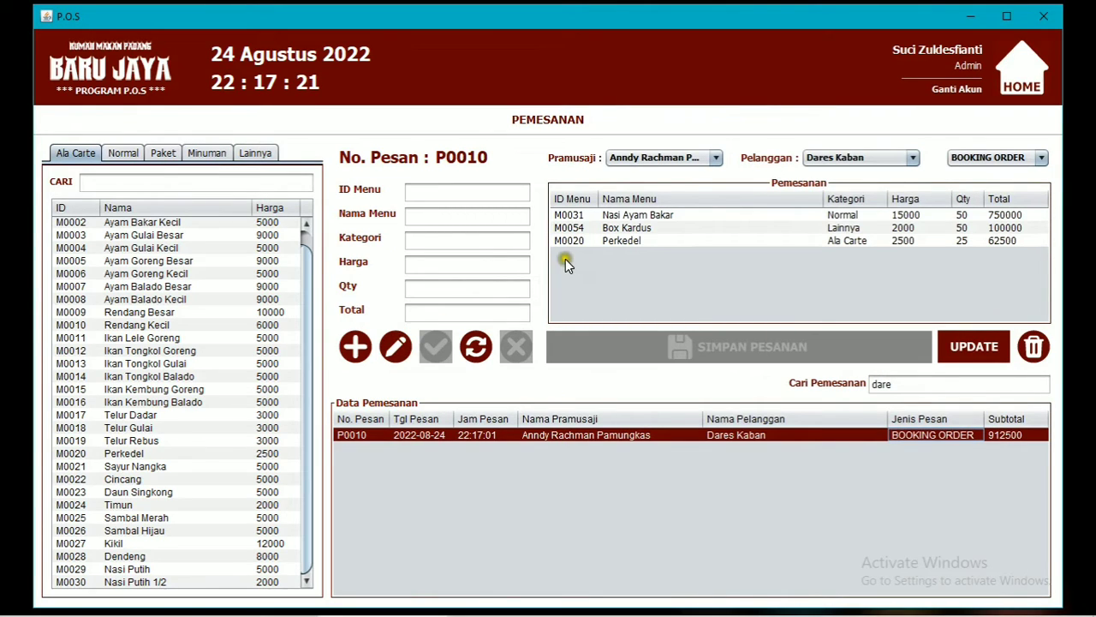
Change Perkedel's quantity in order P0010 to 50 portions.
{"action": "left_click", "coordinate": [395, 345]}
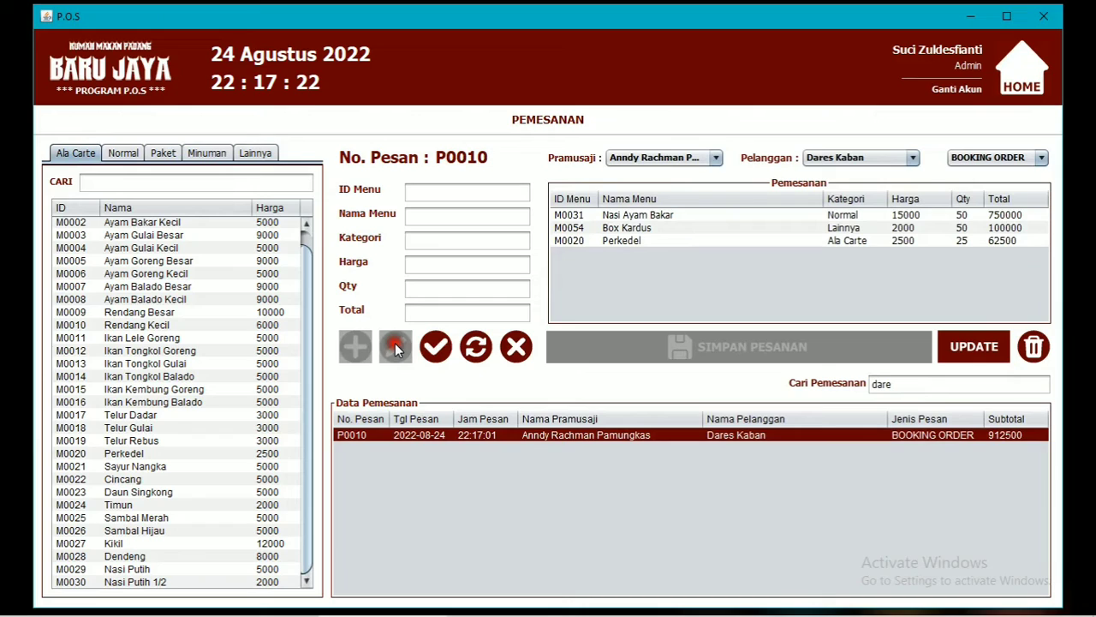
{"action": "left_click", "coordinate": [647, 246]}
{"action": "double_click", "coordinate": [466, 288]}
{"action": "type", "text": "5"}
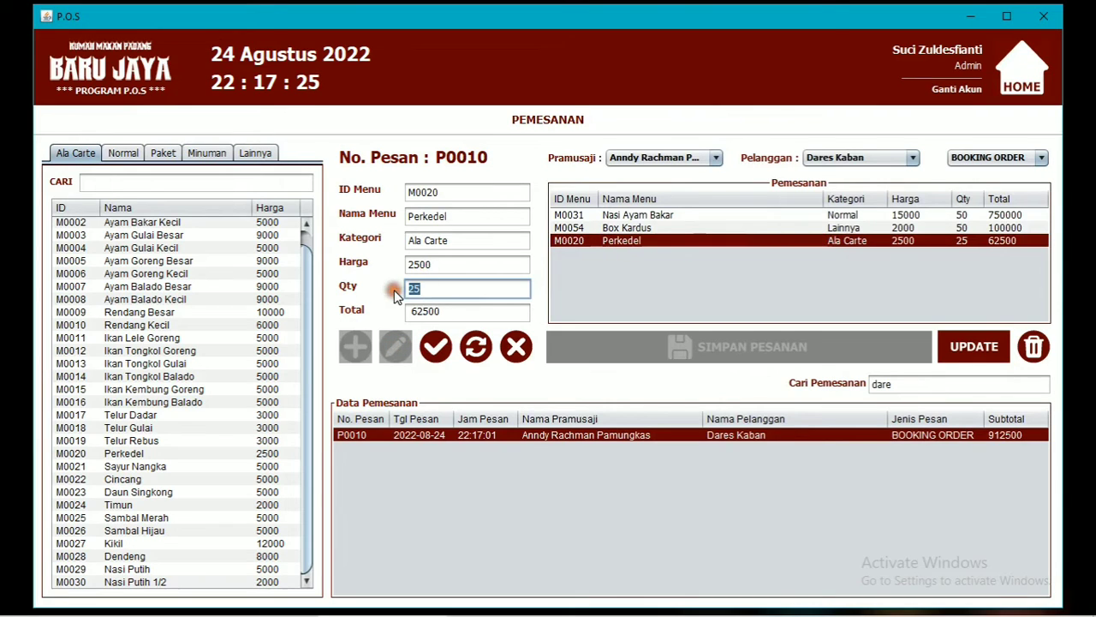
{"action": "type", "text": "0"}
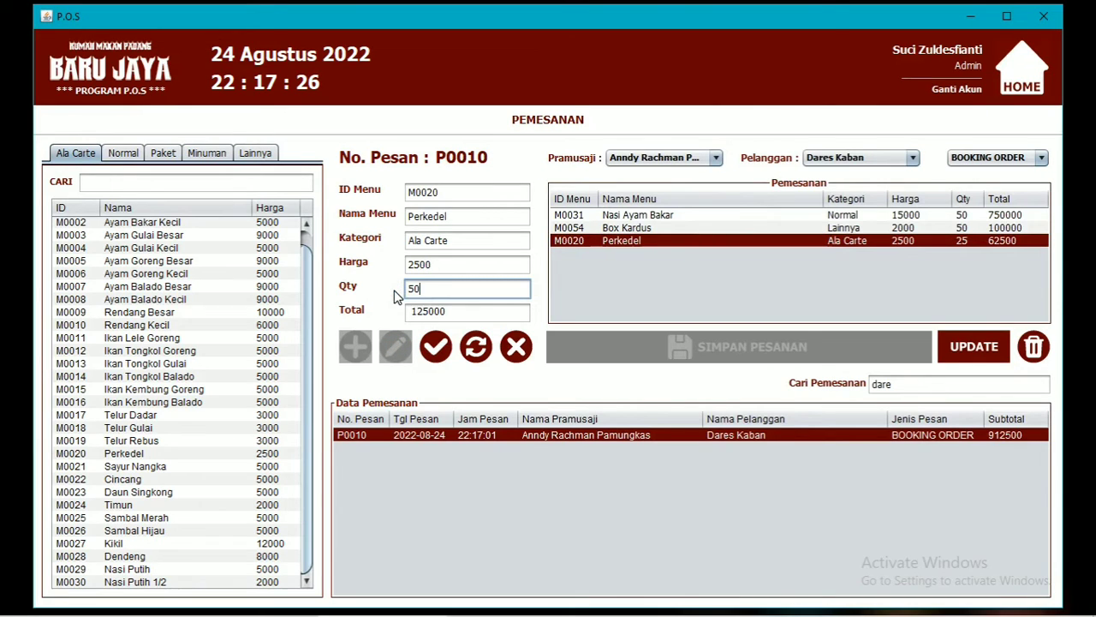
{"action": "left_click", "coordinate": [435, 349]}
{"action": "left_click", "coordinate": [624, 344]}
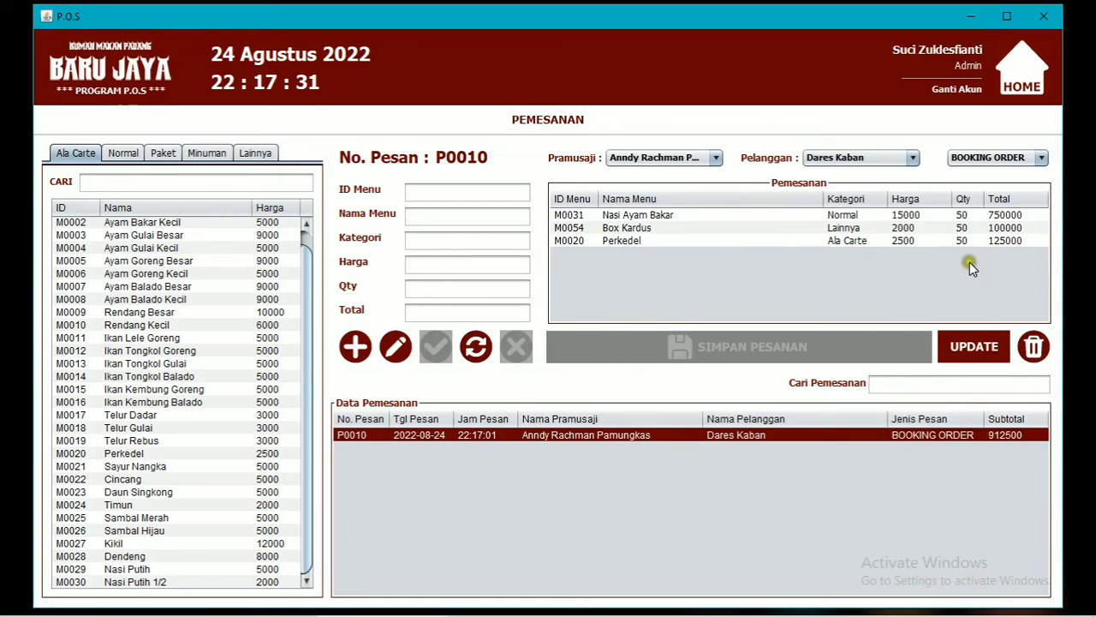
Save order P0010, confirm its 975000 subtotal, and return to the main menu.
{"action": "left_click", "coordinate": [980, 353]}
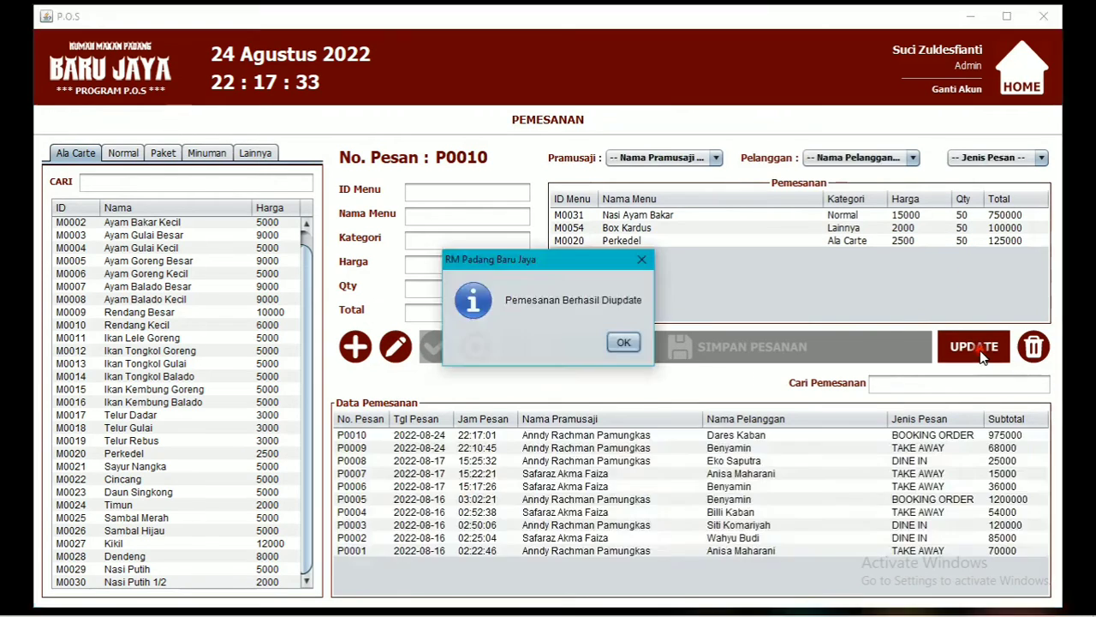
{"action": "left_click", "coordinate": [629, 344]}
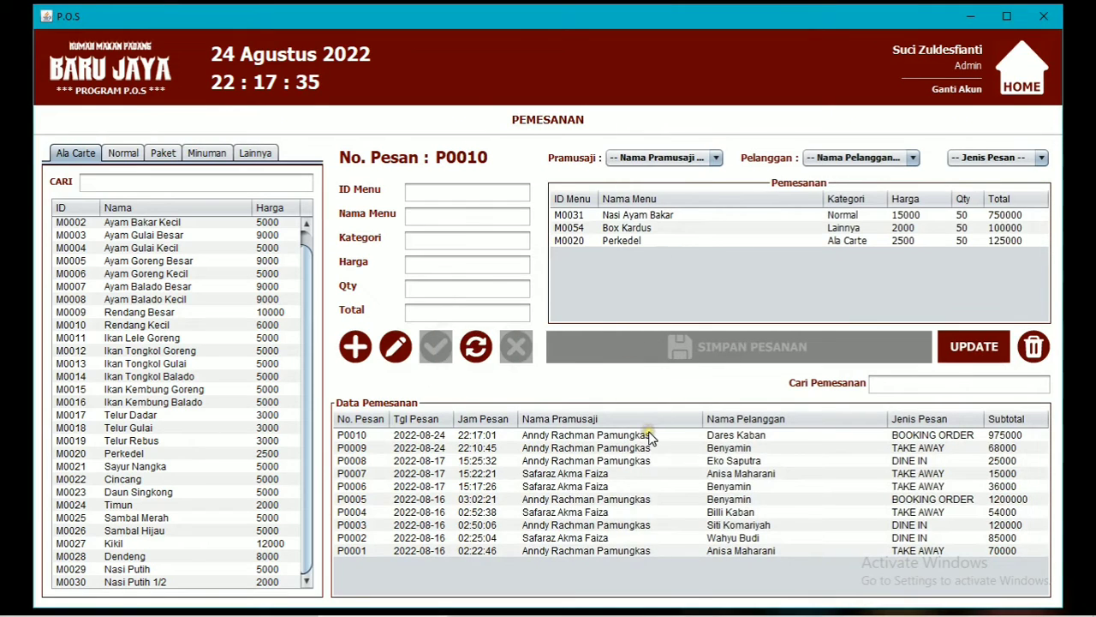
{"action": "left_click", "coordinate": [1004, 438]}
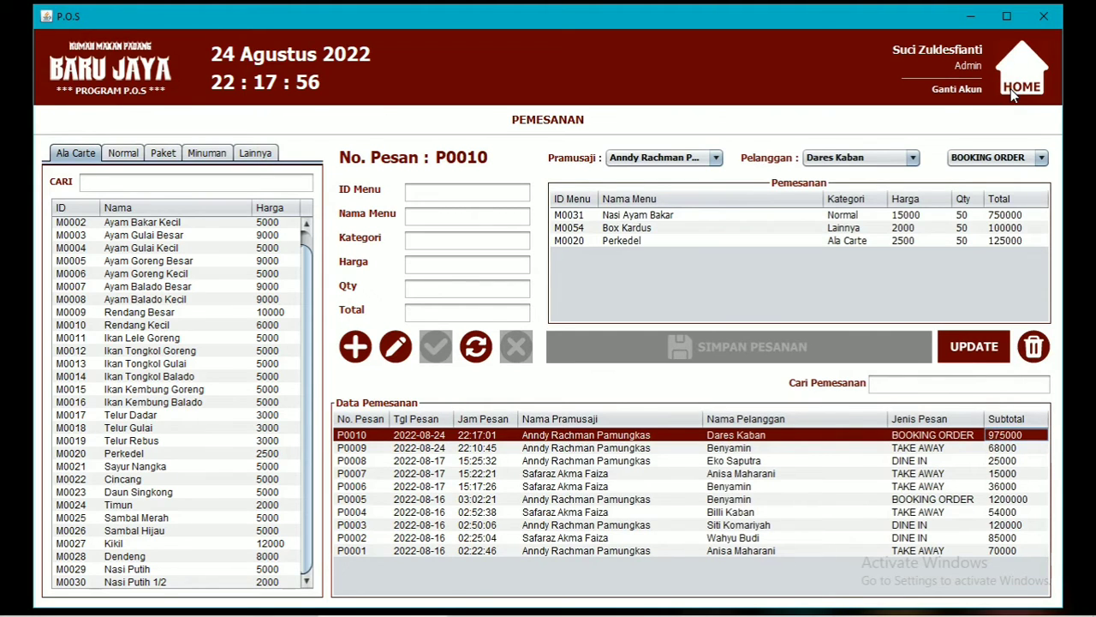
{"action": "left_click", "coordinate": [1013, 97]}
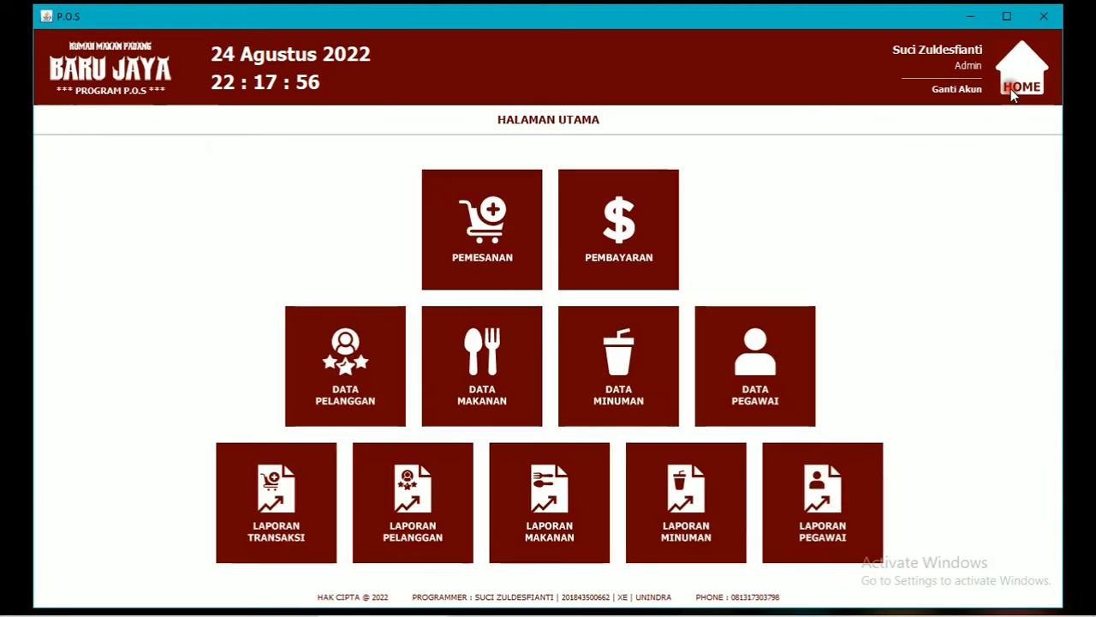
Load refreshed order P0010 on the payment page with deadline 'Sabtu, 27 Agustus Jam 9 Pagi'.
{"action": "left_click", "coordinate": [645, 221]}
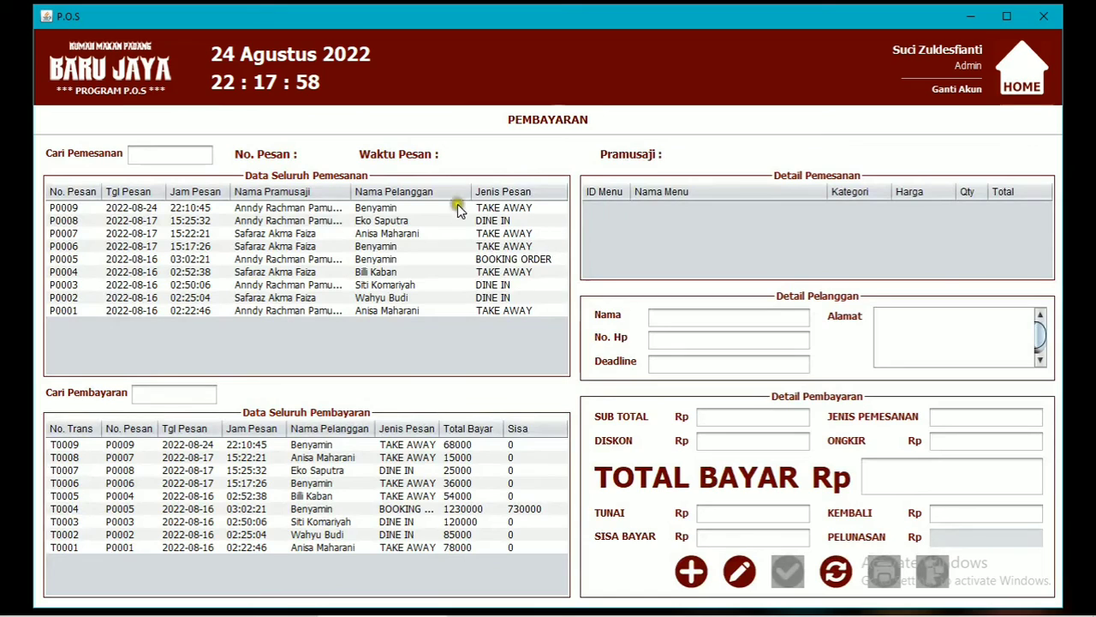
{"action": "left_click", "coordinate": [836, 571]}
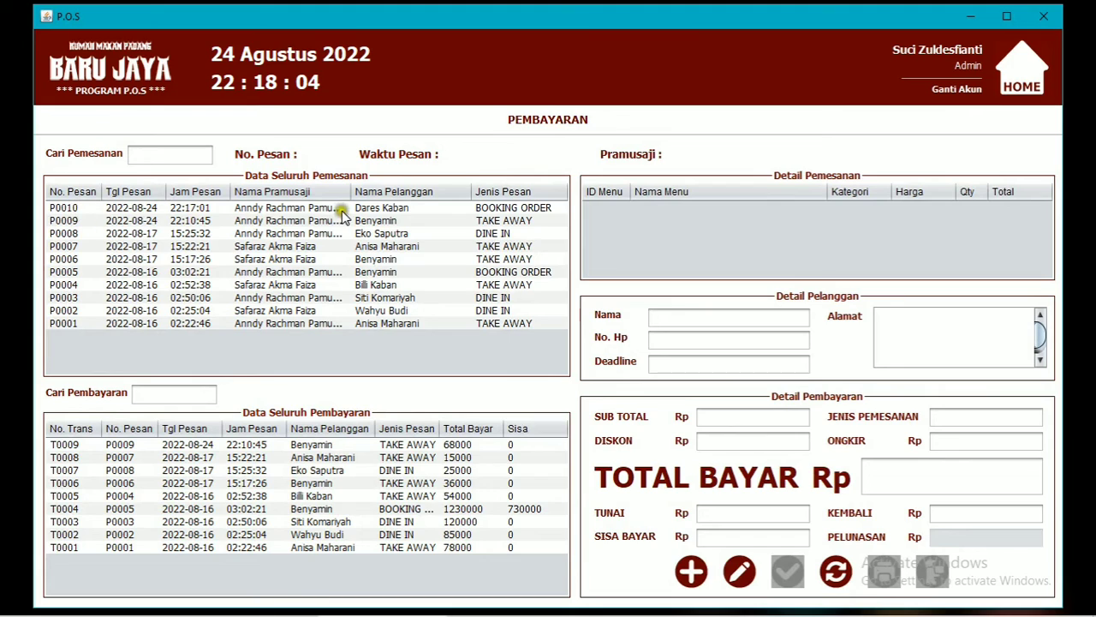
{"action": "left_click", "coordinate": [377, 209]}
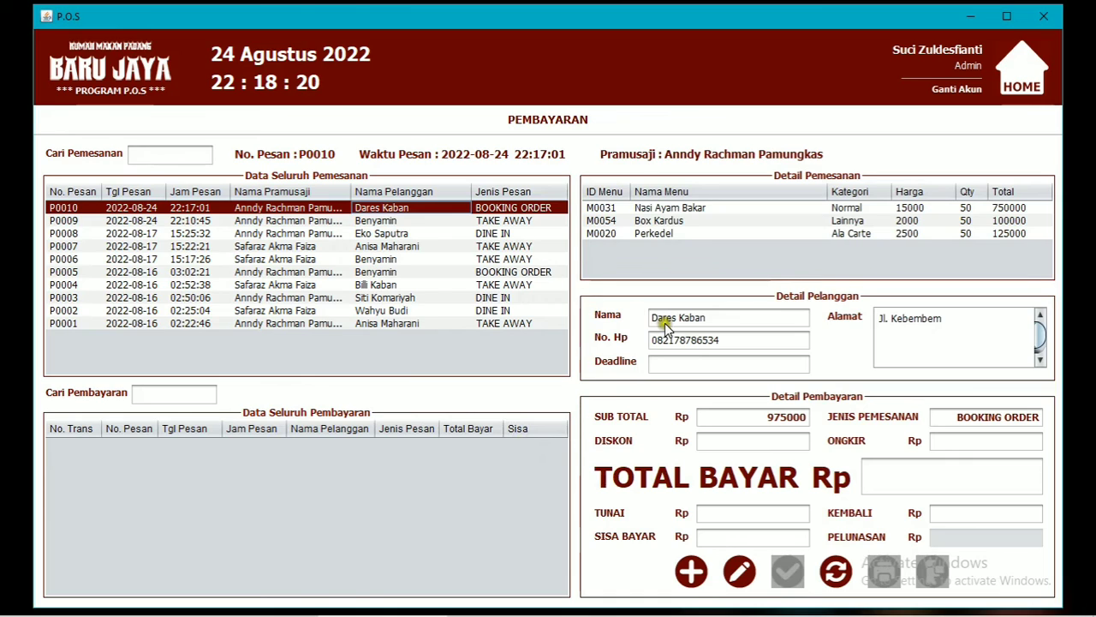
{"action": "left_click", "coordinate": [780, 362]}
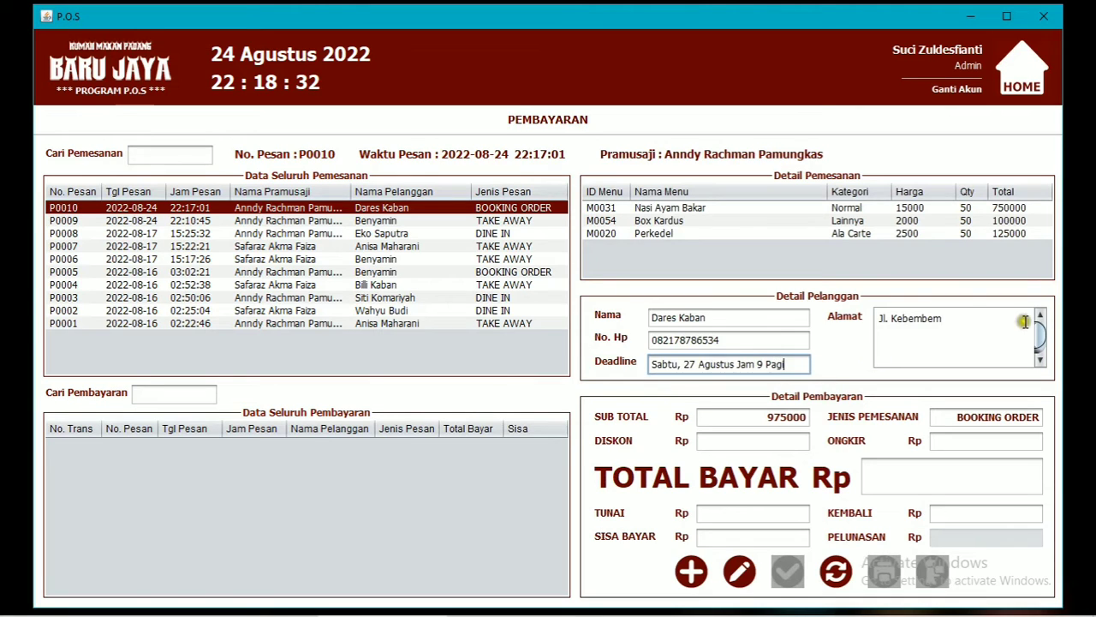
Replace the customer's address on the P0010 payment form.
{"action": "left_click", "coordinate": [968, 321]}
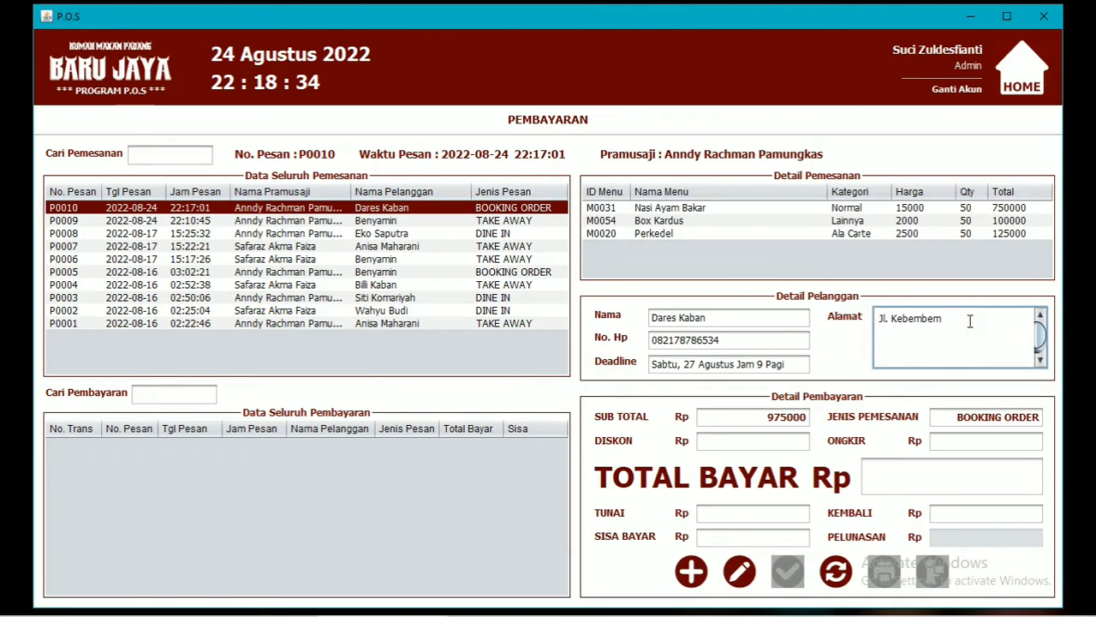
{"action": "key", "text": "ctrl+a"}
{"action": "type", "text": "S"}
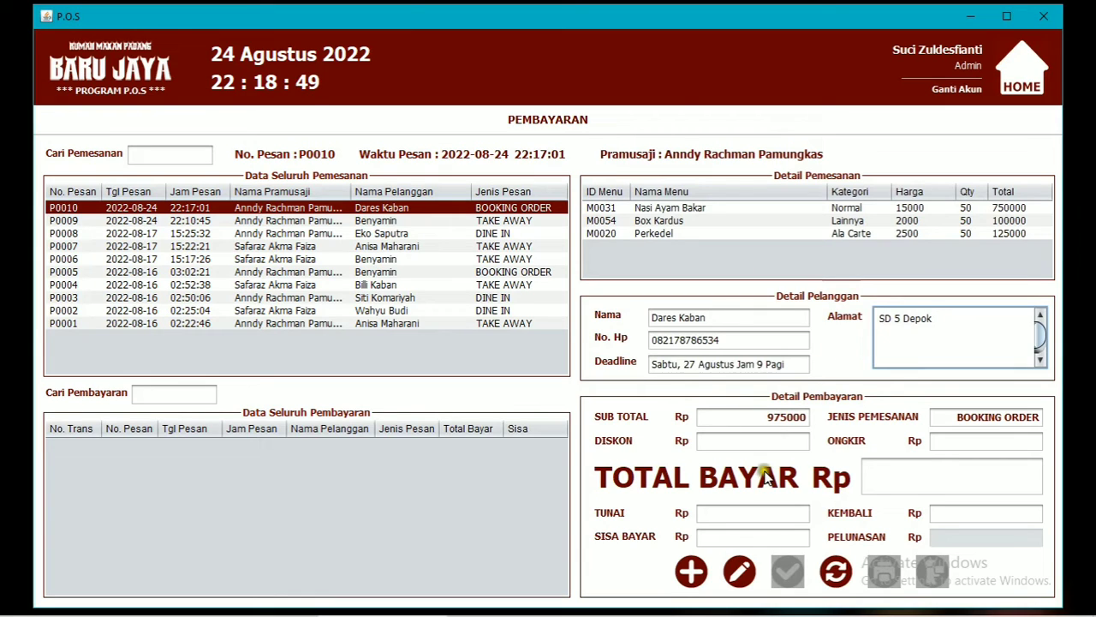
Enter discount 0, delivery 7000 and cash 500000, then save the payment.
{"action": "left_click", "coordinate": [733, 442]}
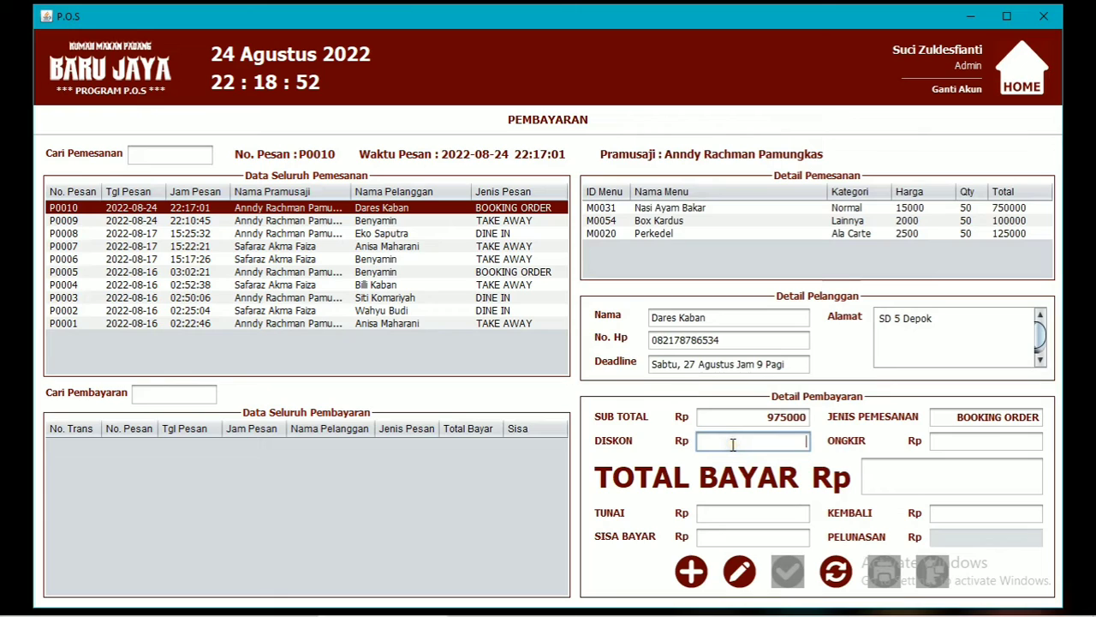
{"action": "type", "text": "0"}
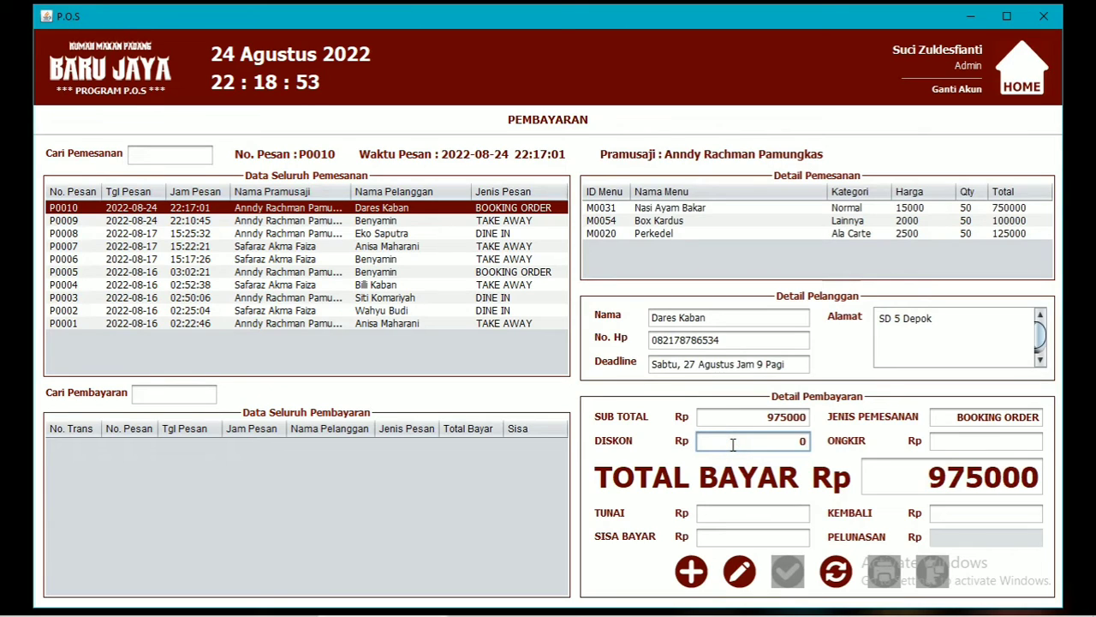
{"action": "key", "text": "Tab"}
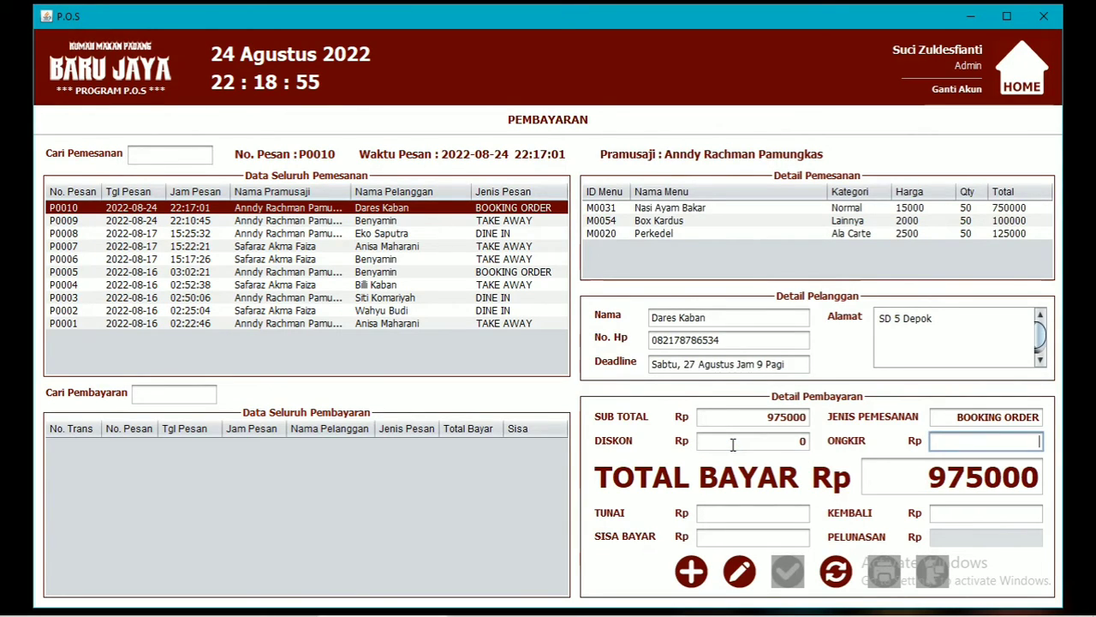
{"action": "type", "text": "7000"}
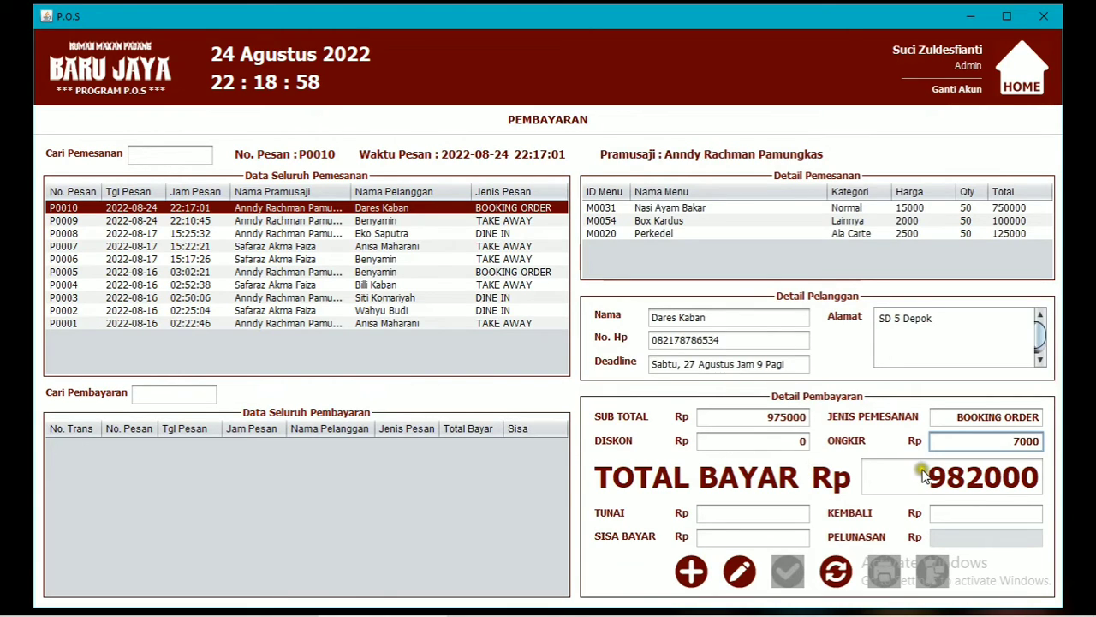
{"action": "left_click", "coordinate": [763, 515]}
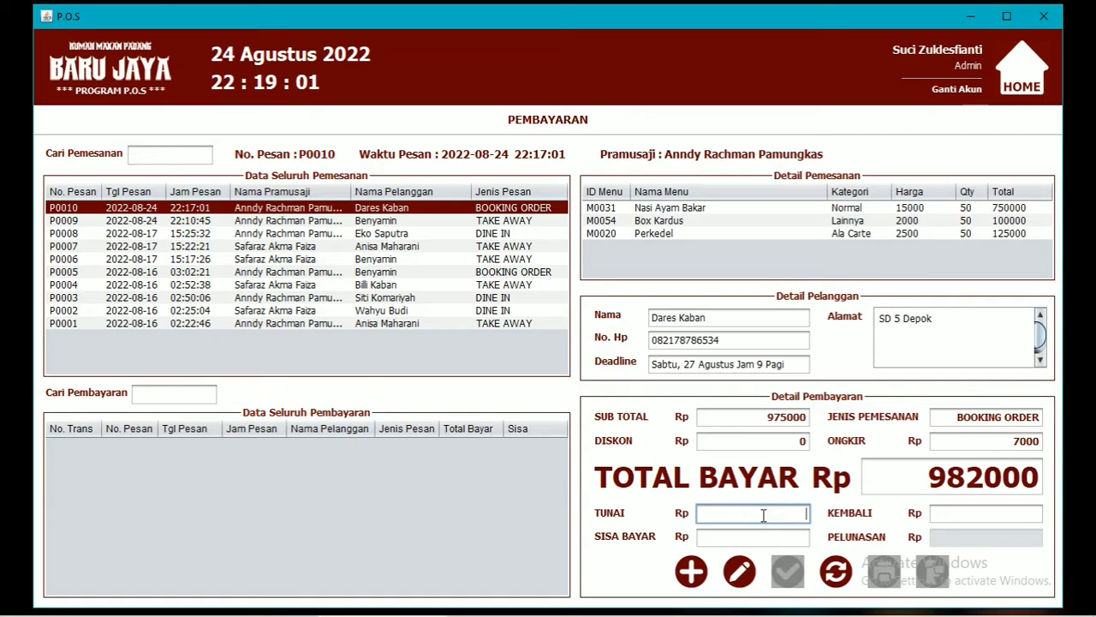
{"action": "type", "text": "500000"}
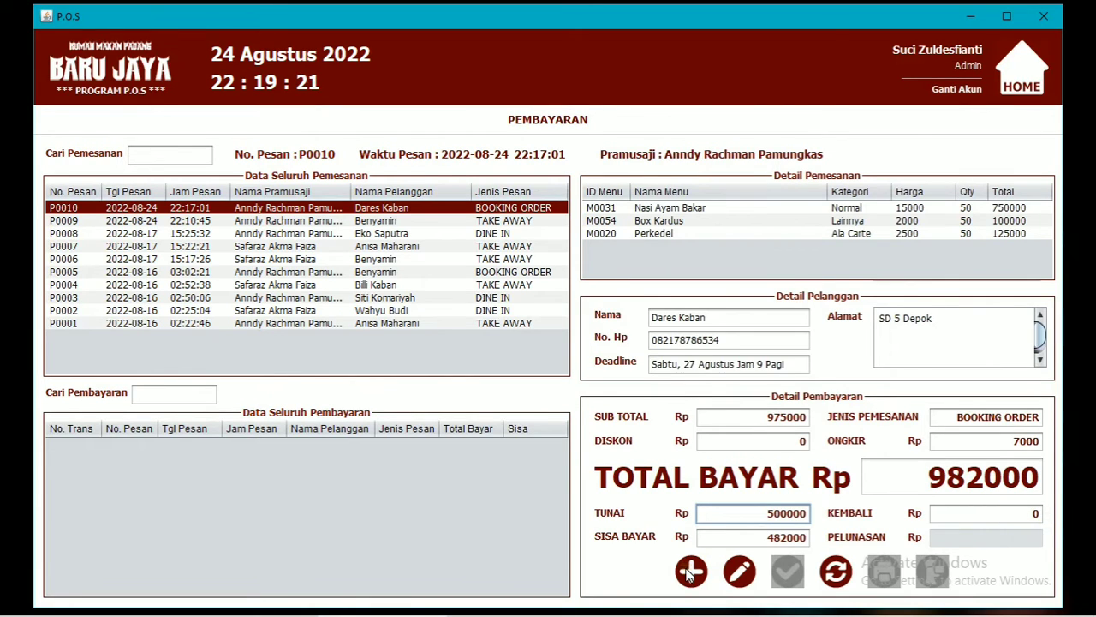
{"action": "left_click", "coordinate": [690, 573]}
Print payment T0010's receipt, scroll through the JasperViewer preview, and close it.
{"action": "left_click", "coordinate": [618, 344]}
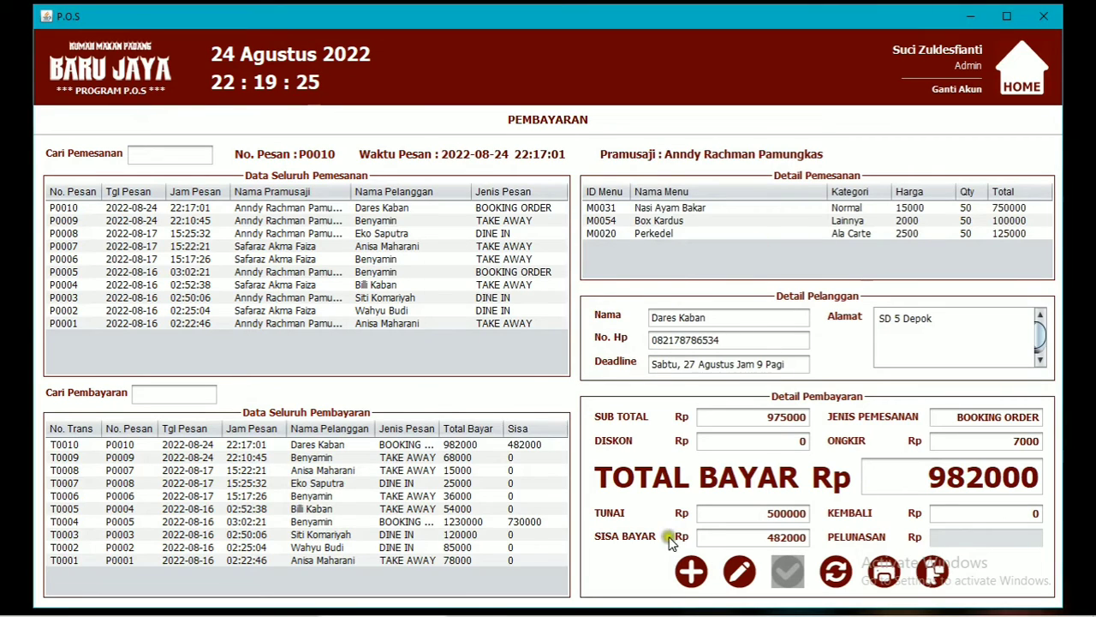
{"action": "left_click", "coordinate": [358, 450]}
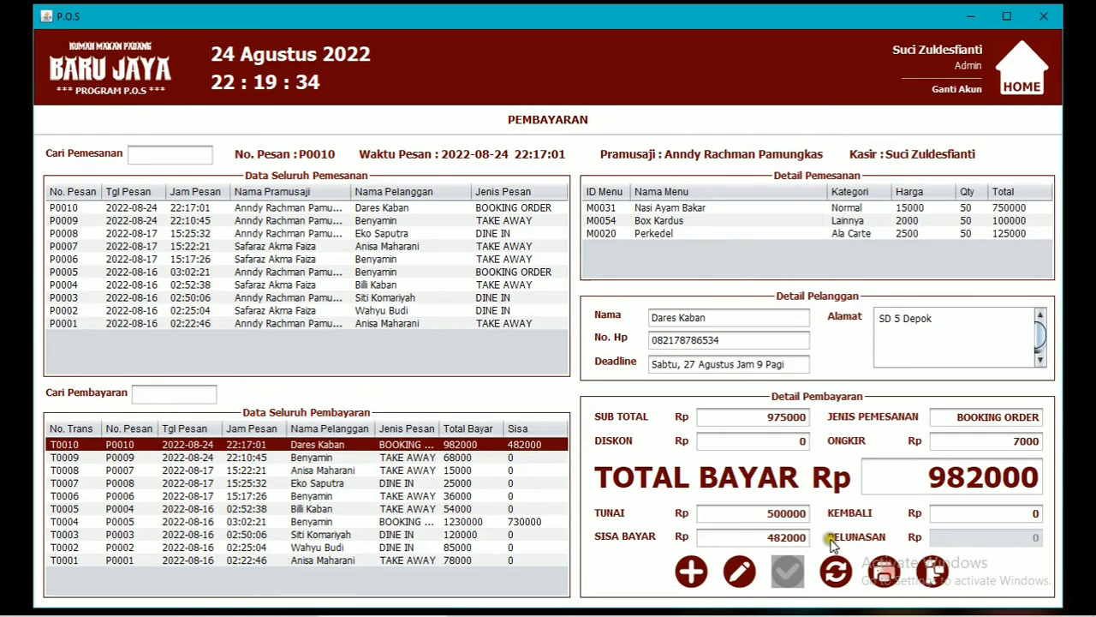
{"action": "left_click", "coordinate": [615, 345]}
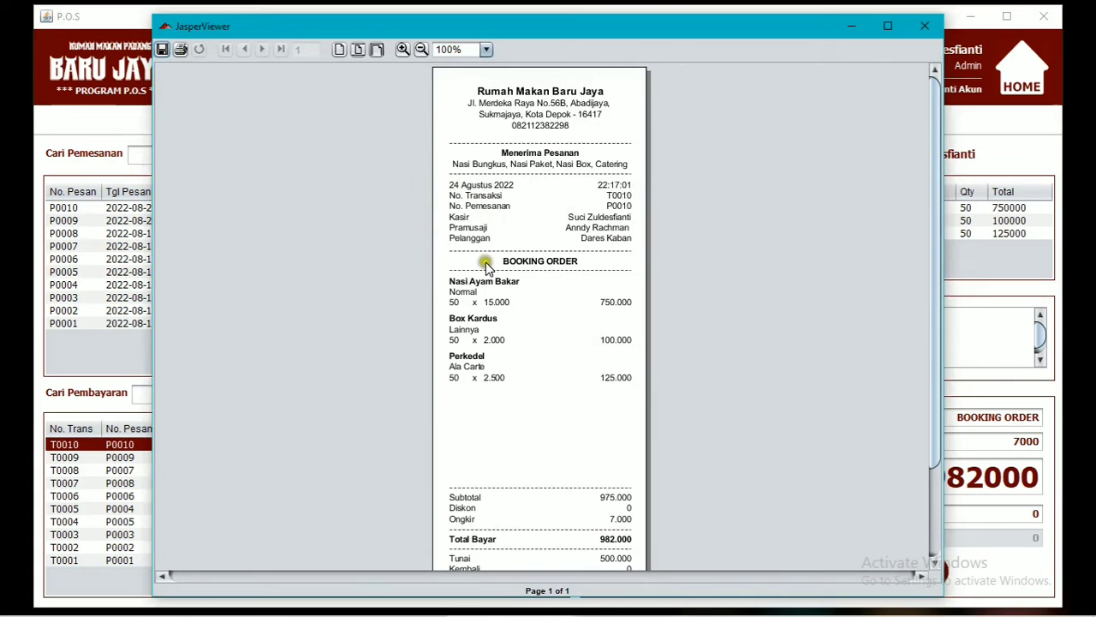
{"action": "scroll", "coordinate": [565, 420], "scroll_direction": "down", "scroll_amount": 2}
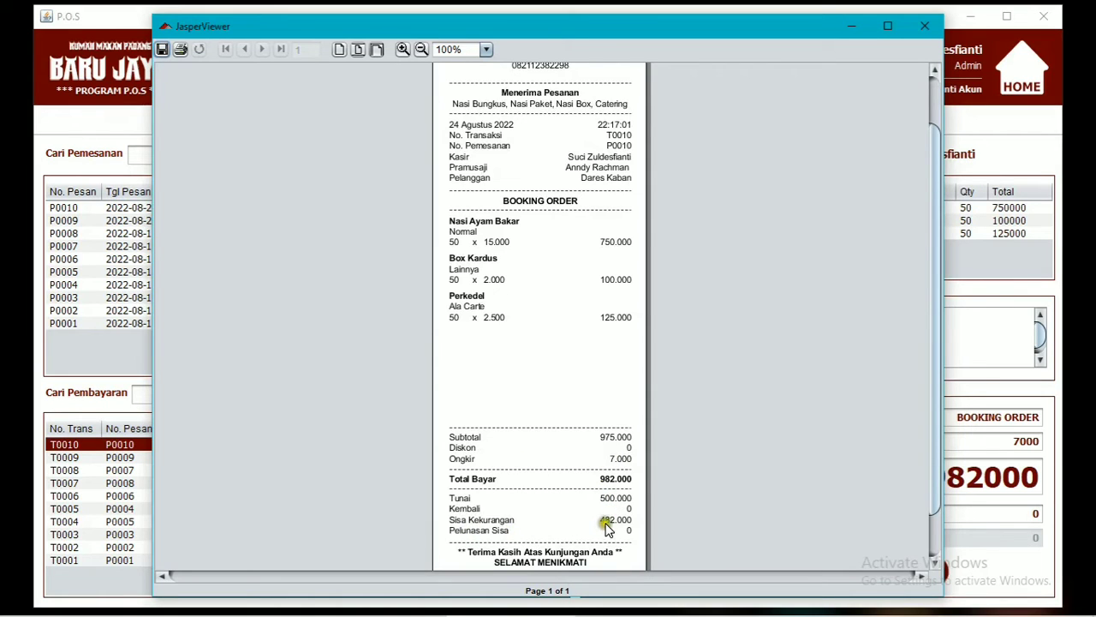
{"action": "scroll", "coordinate": [605, 529], "scroll_direction": "down", "scroll_amount": 3}
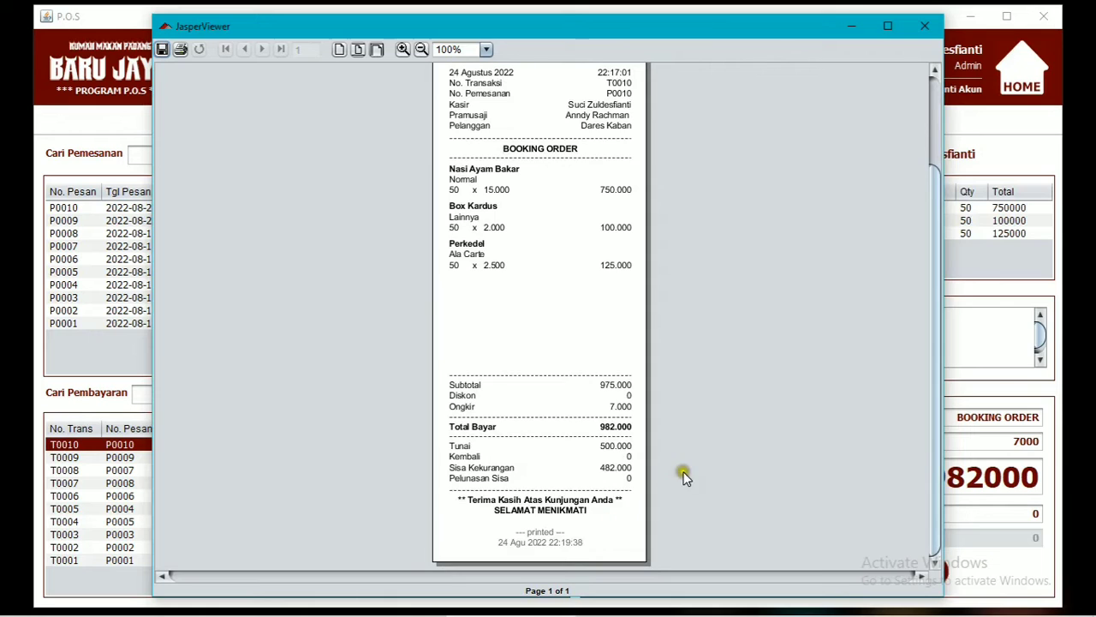
{"action": "scroll", "coordinate": [718, 411], "scroll_direction": "up", "scroll_amount": 5}
{"action": "left_click", "coordinate": [925, 26]}
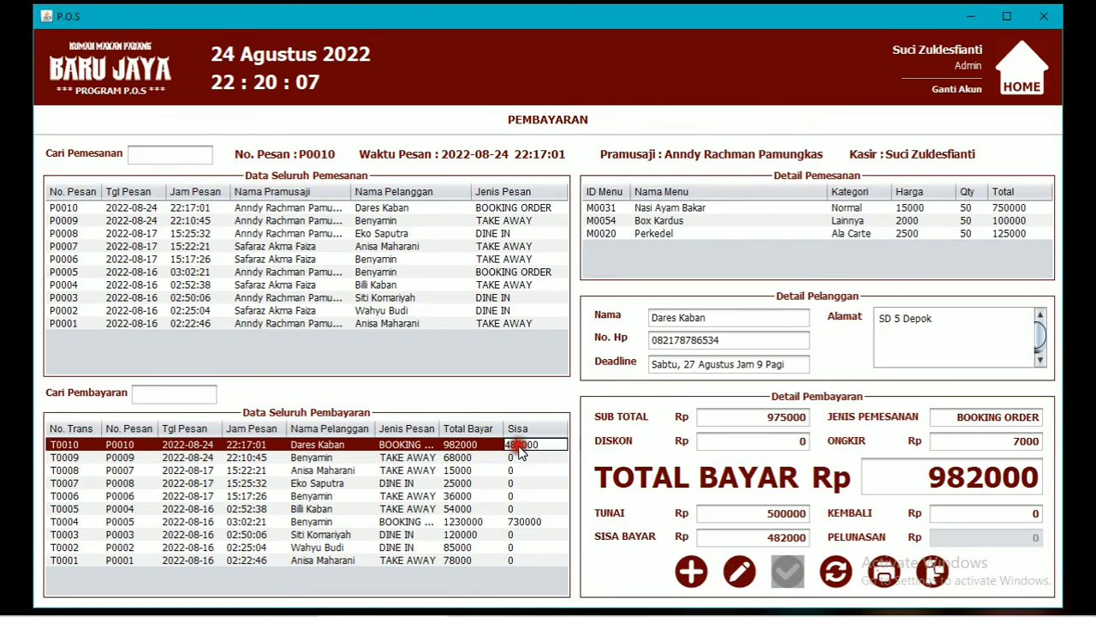
Record a 482000 settlement (PELUNASAN) on transaction T0010 and save it.
{"action": "left_click", "coordinate": [463, 445]}
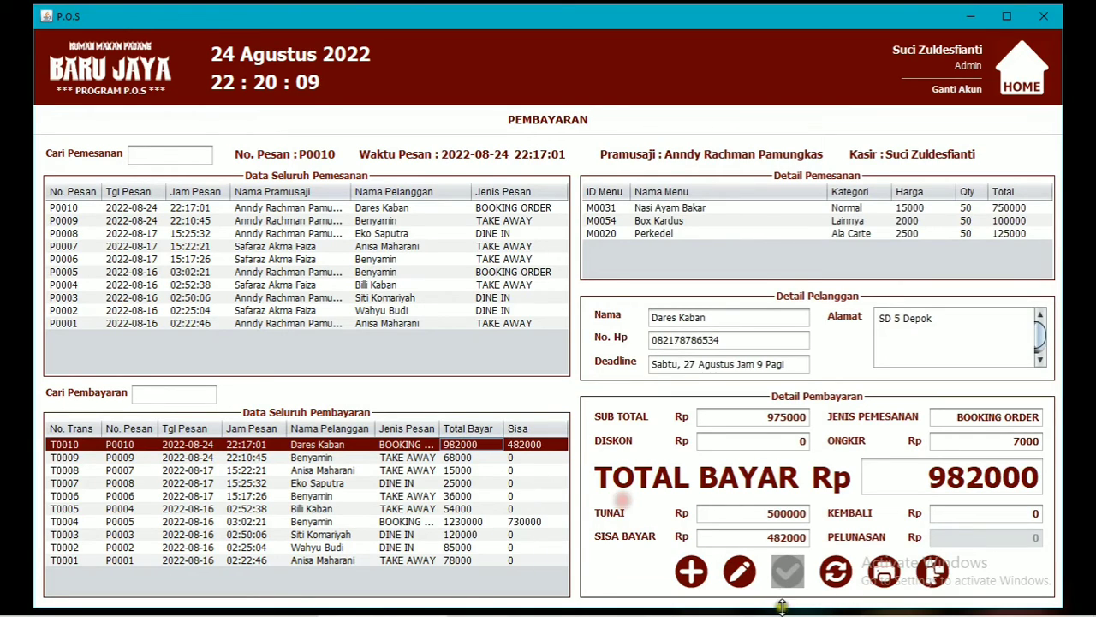
{"action": "left_click", "coordinate": [740, 572]}
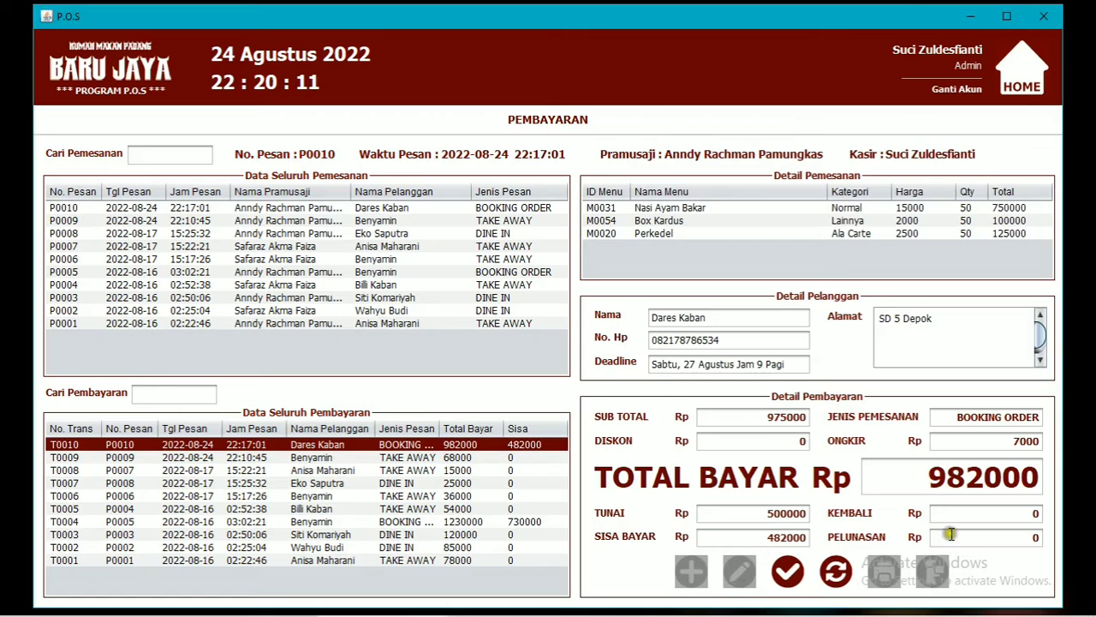
{"action": "left_click", "coordinate": [1040, 538]}
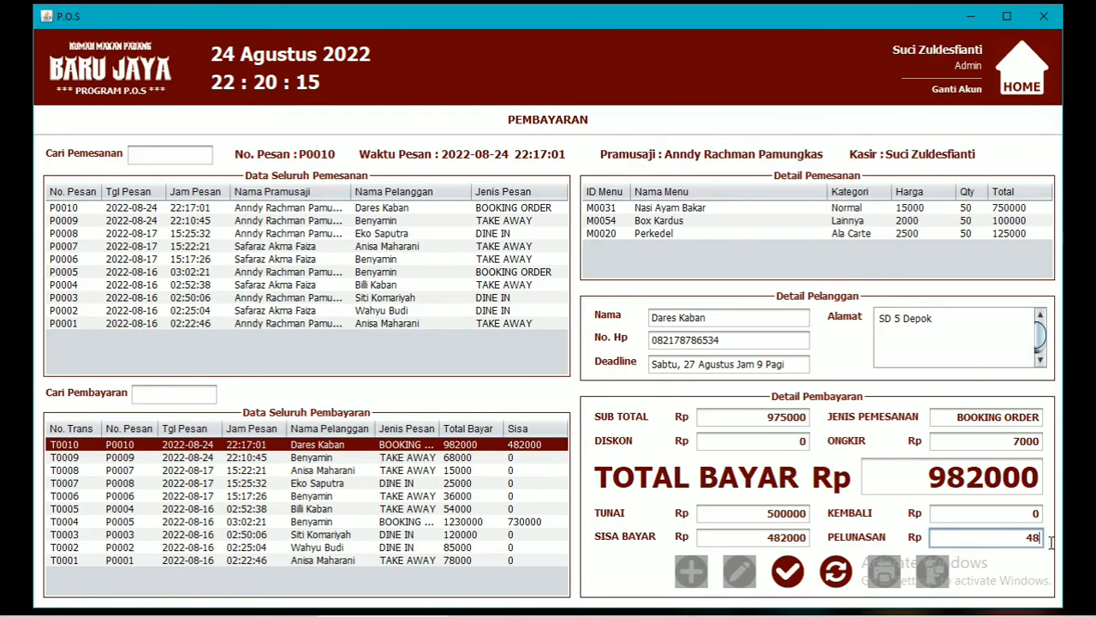
{"action": "type", "text": "482000"}
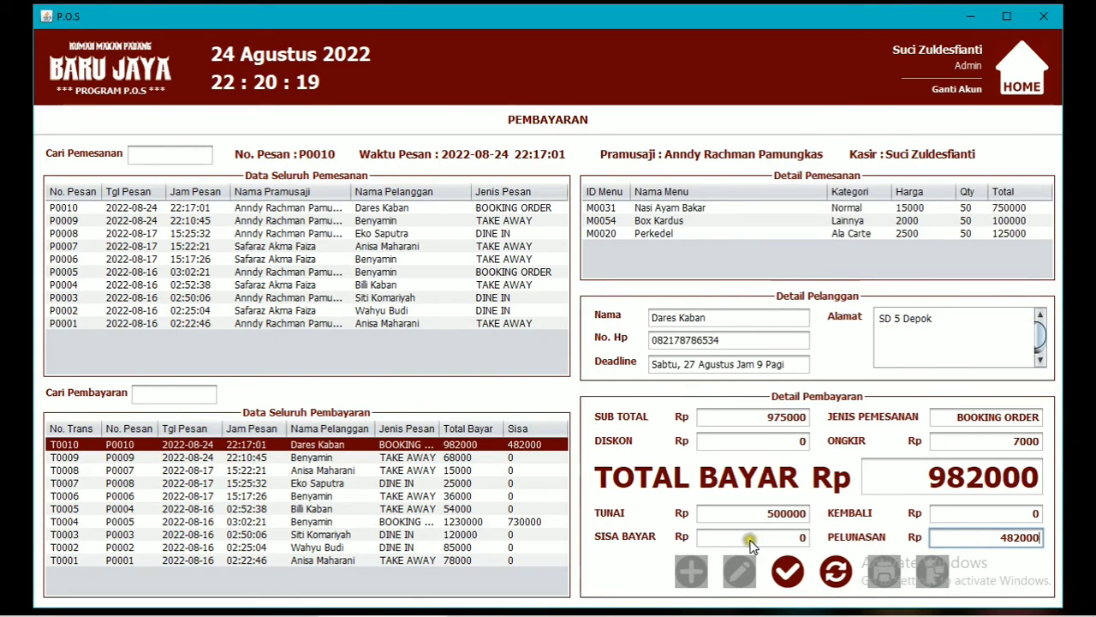
{"action": "left_click", "coordinate": [788, 572]}
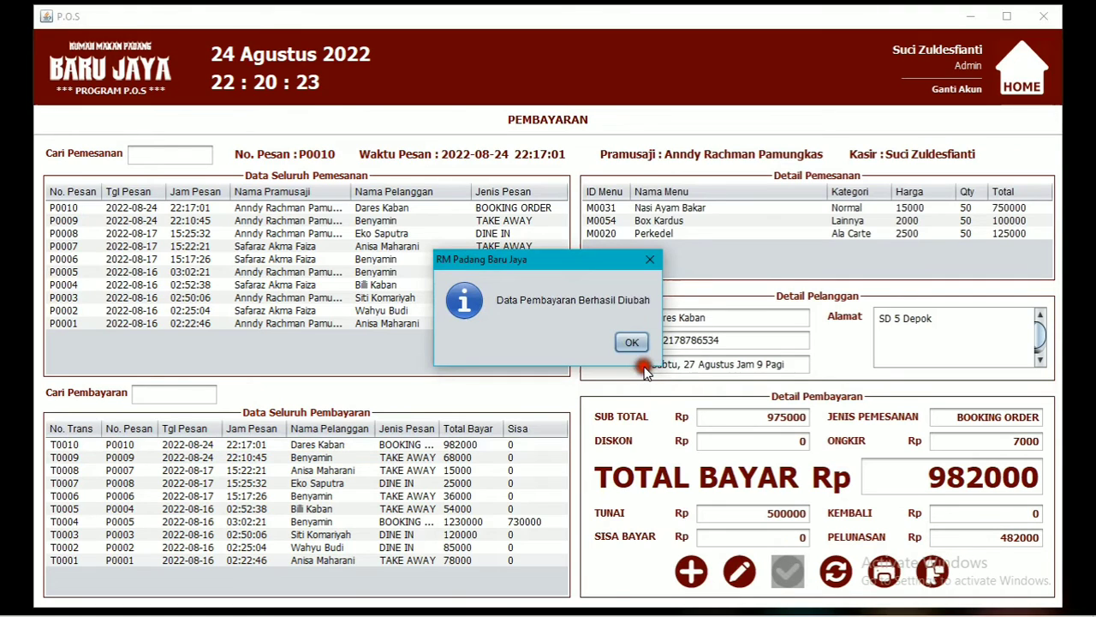
{"action": "left_click", "coordinate": [631, 342]}
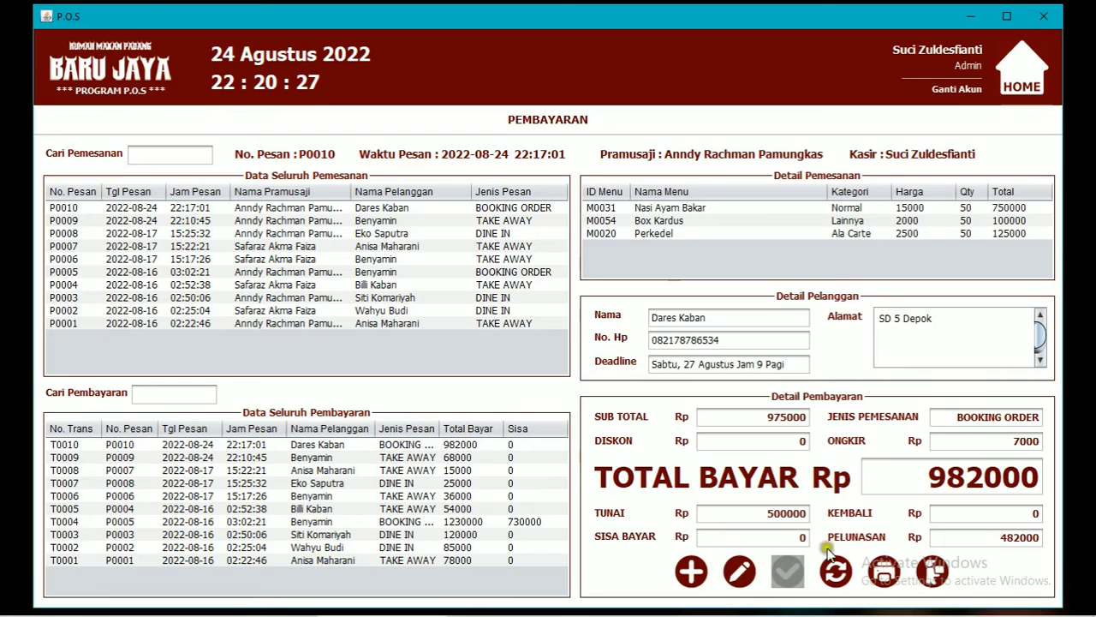
Print T0010's updated receipt, review the preview, and close it.
{"action": "left_click", "coordinate": [886, 572]}
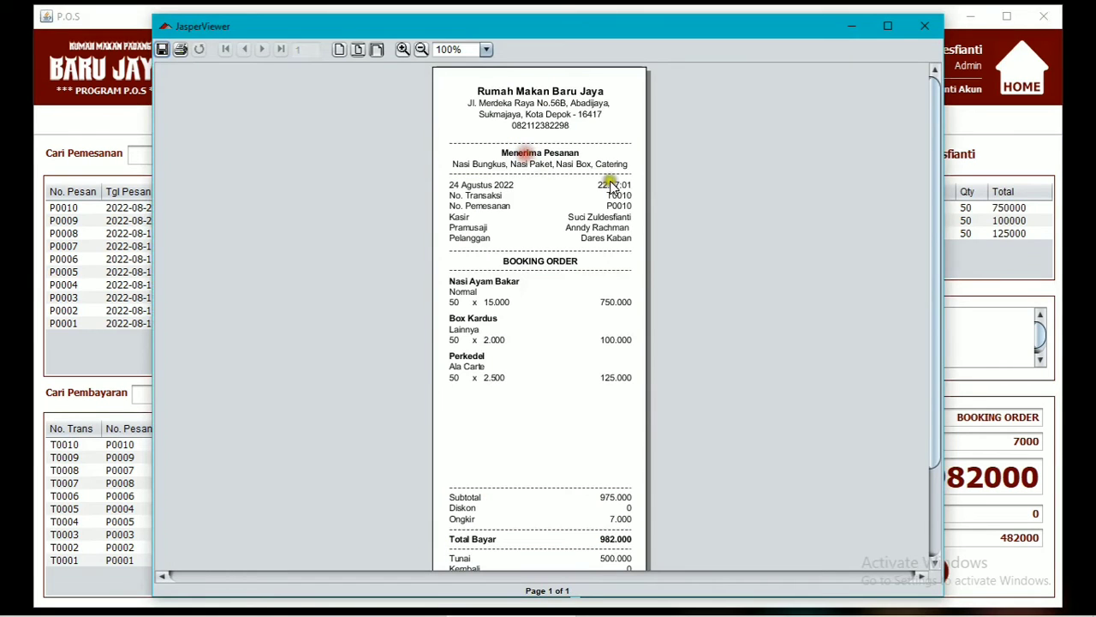
{"action": "scroll", "coordinate": [605, 414], "scroll_direction": "down", "scroll_amount": 2}
{"action": "scroll", "coordinate": [605, 414], "scroll_direction": "down", "scroll_amount": 1}
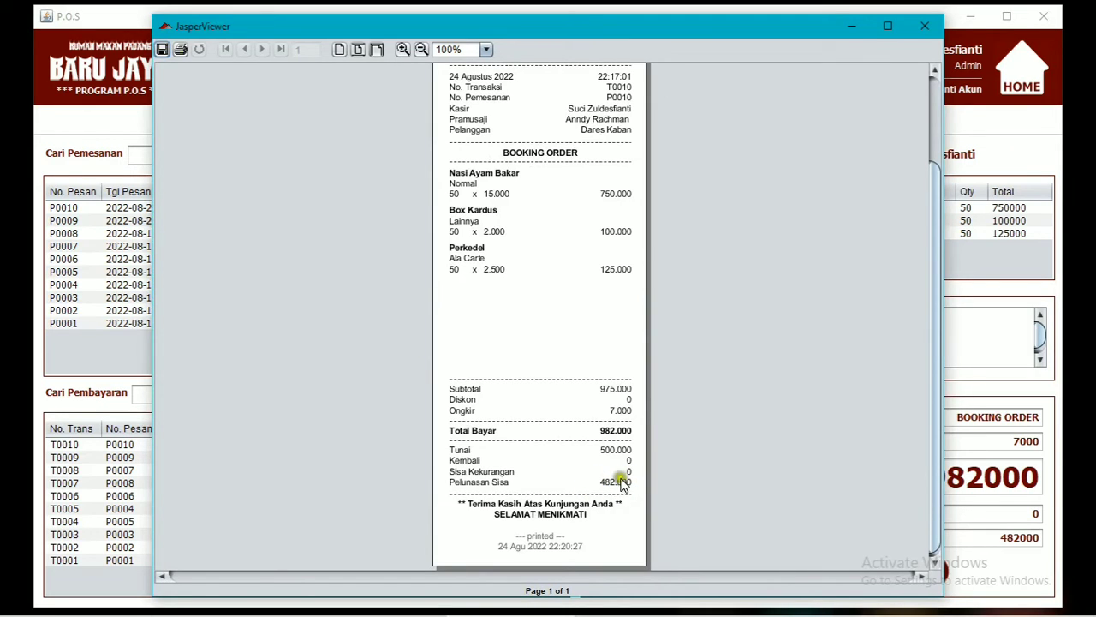
{"action": "left_click", "coordinate": [924, 26]}
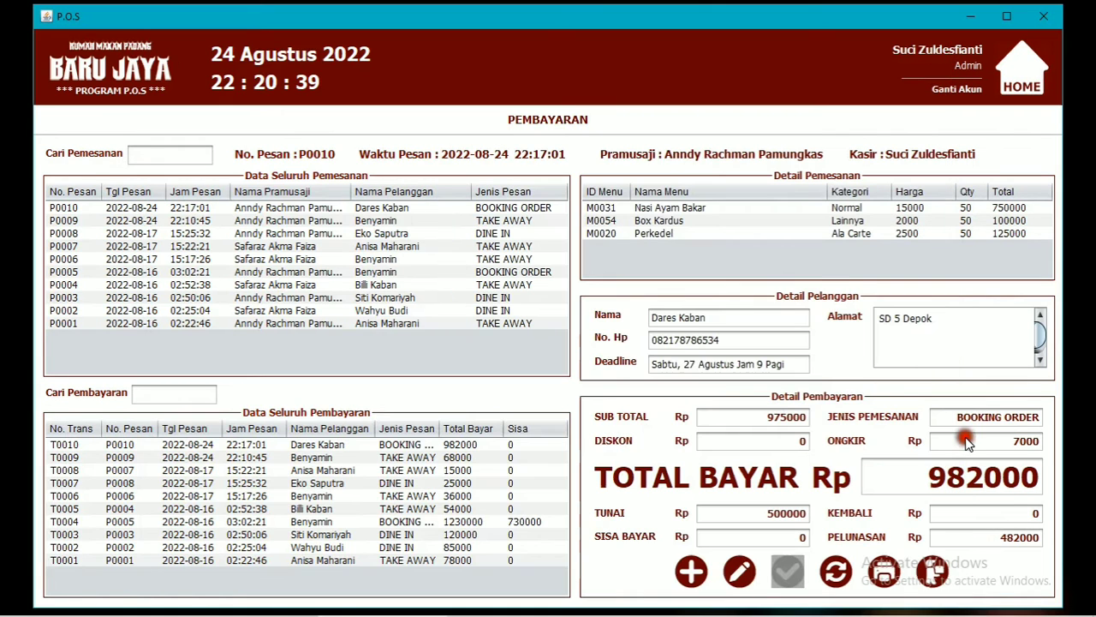
{"action": "left_click", "coordinate": [936, 570]}
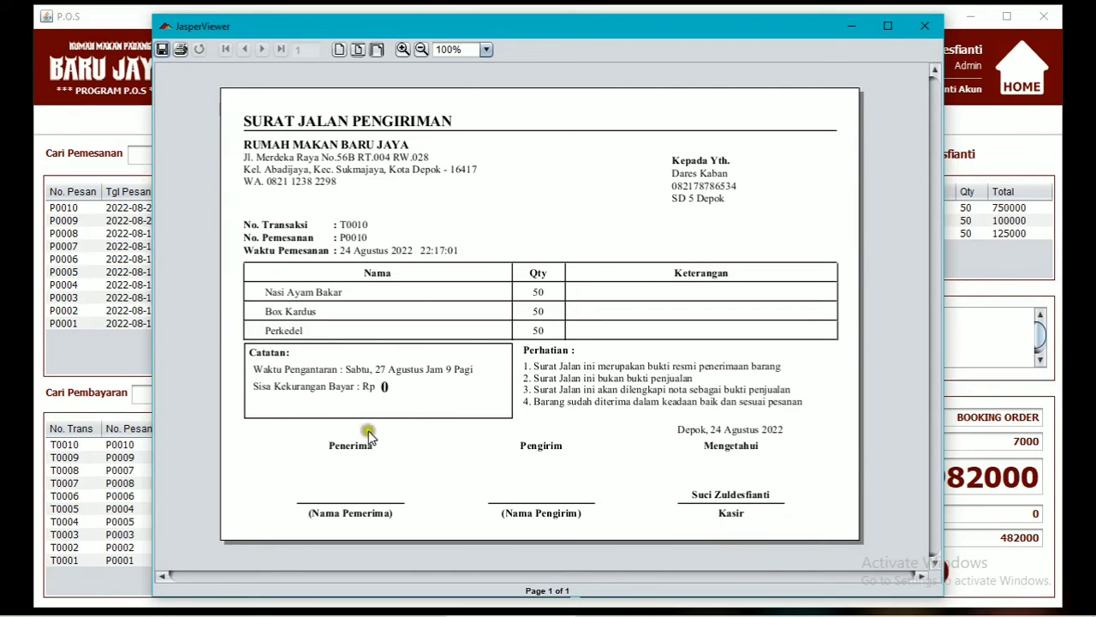
{"action": "left_click", "coordinate": [930, 23]}
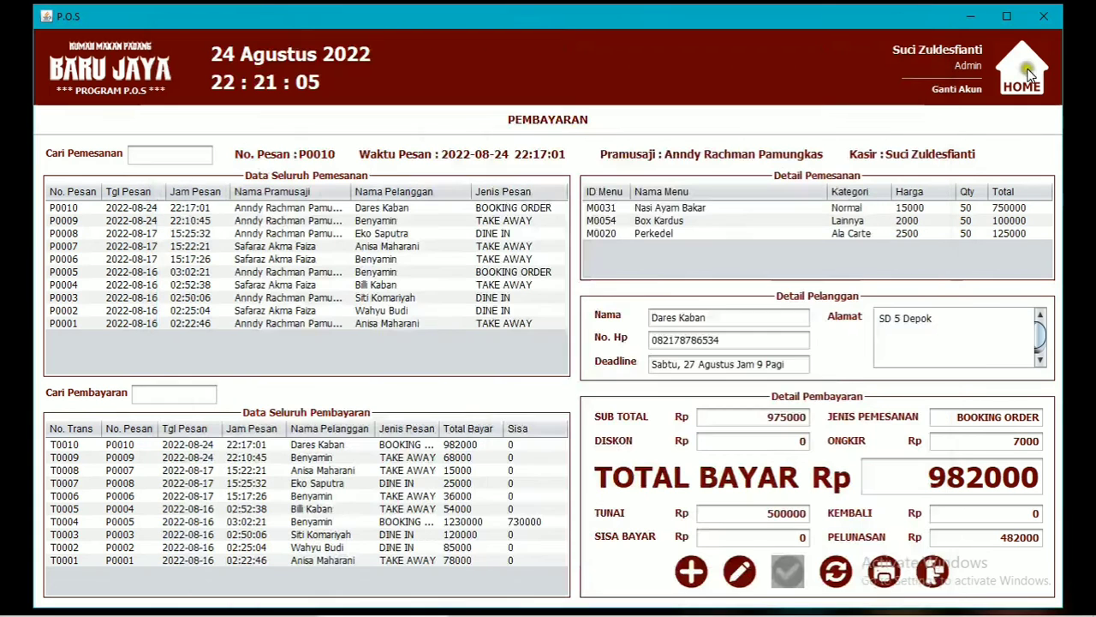
In Data Pelanggan, add customer C0012 with a name, phone number and address.
{"action": "left_click", "coordinate": [1028, 73]}
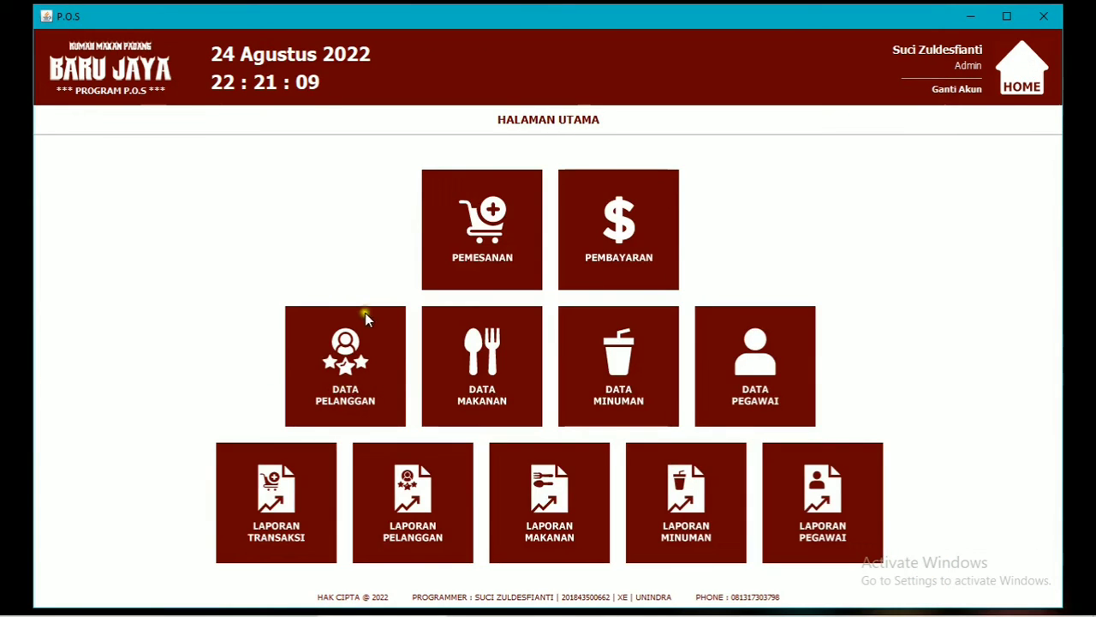
{"action": "left_click", "coordinate": [378, 370]}
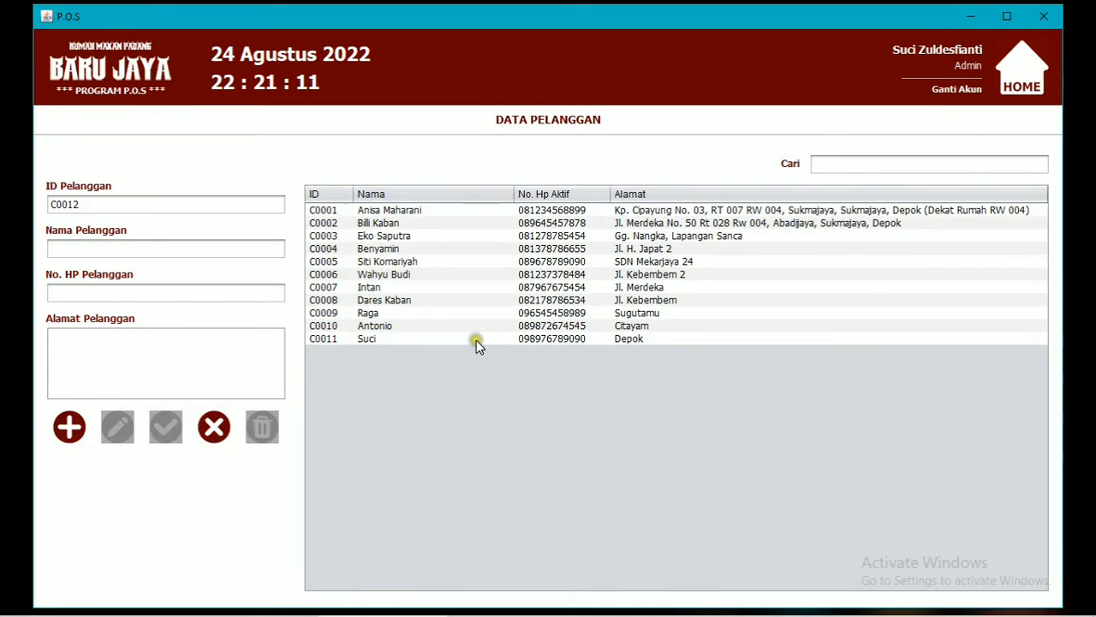
{"action": "left_click", "coordinate": [153, 243]}
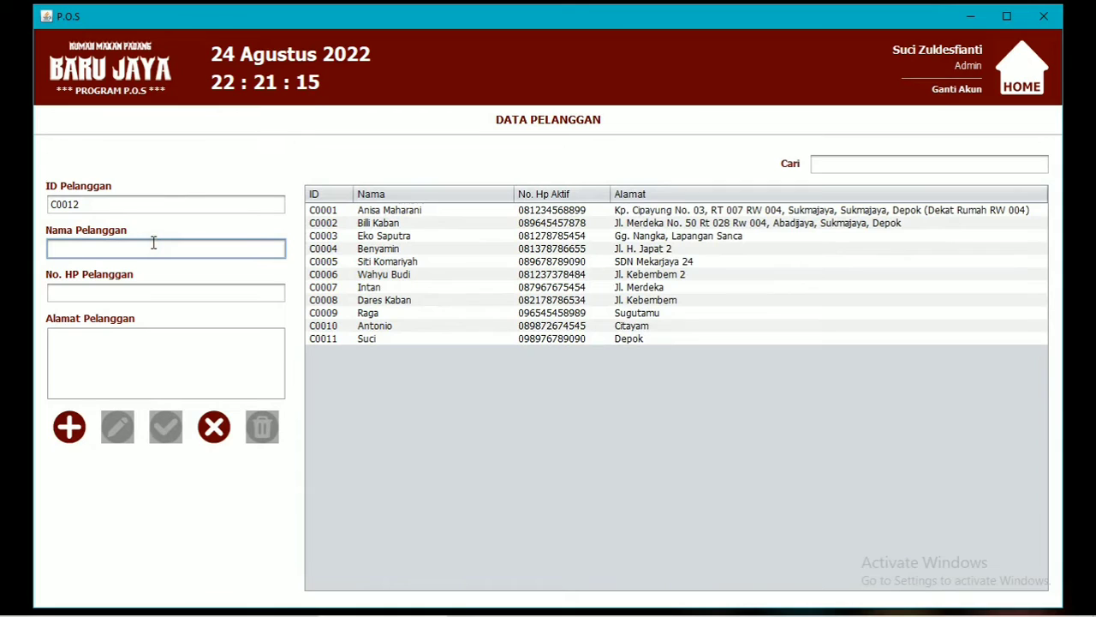
{"action": "type", "text": "Udin"}
{"action": "left_click", "coordinate": [165, 294]}
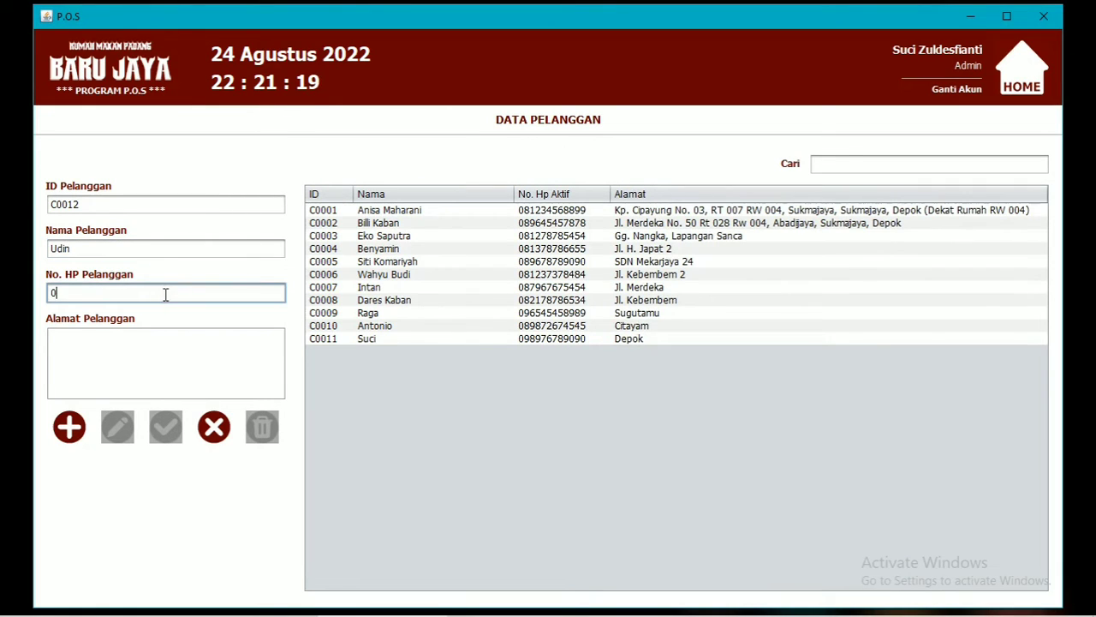
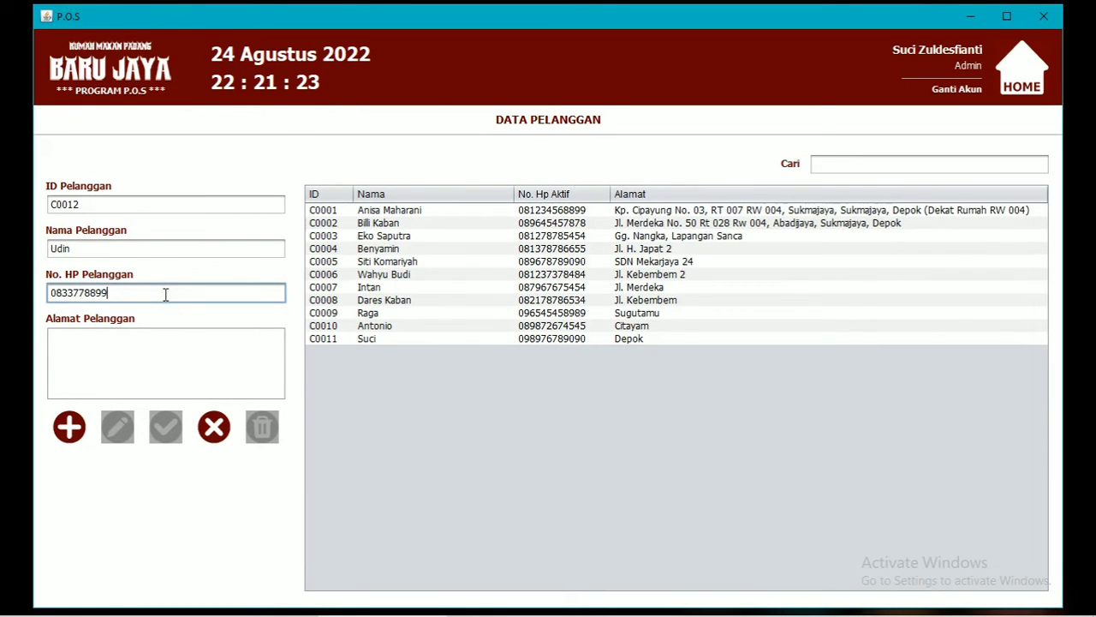
{"action": "left_click", "coordinate": [97, 347]}
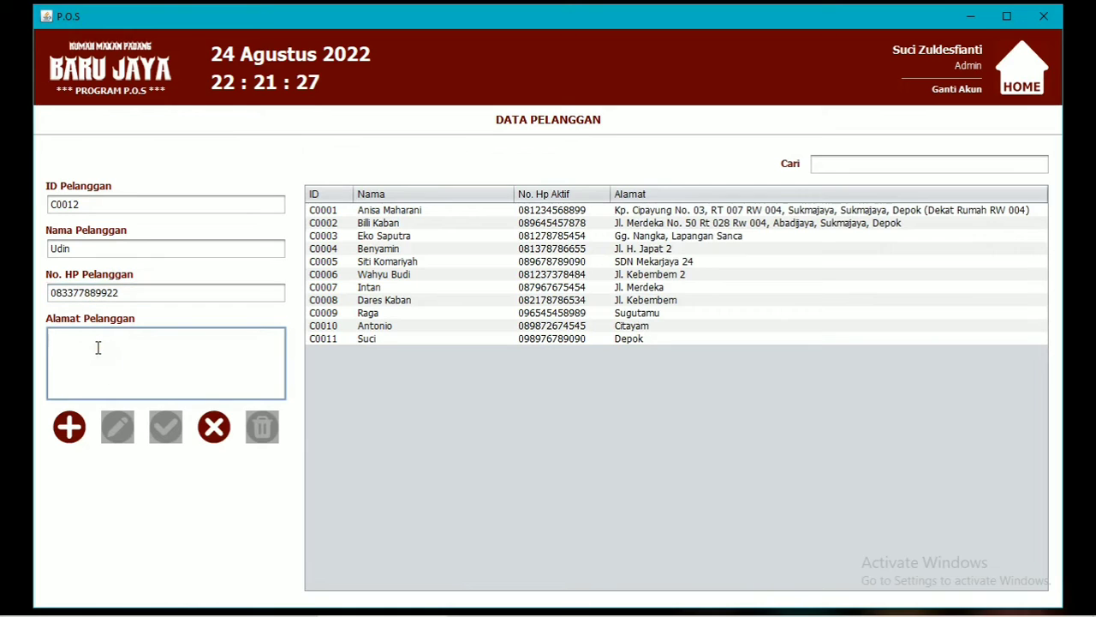
{"action": "type", "text": "K"}
{"action": "key", "text": "BackSpace"}
{"action": "type", "text": "Sugutamu"}
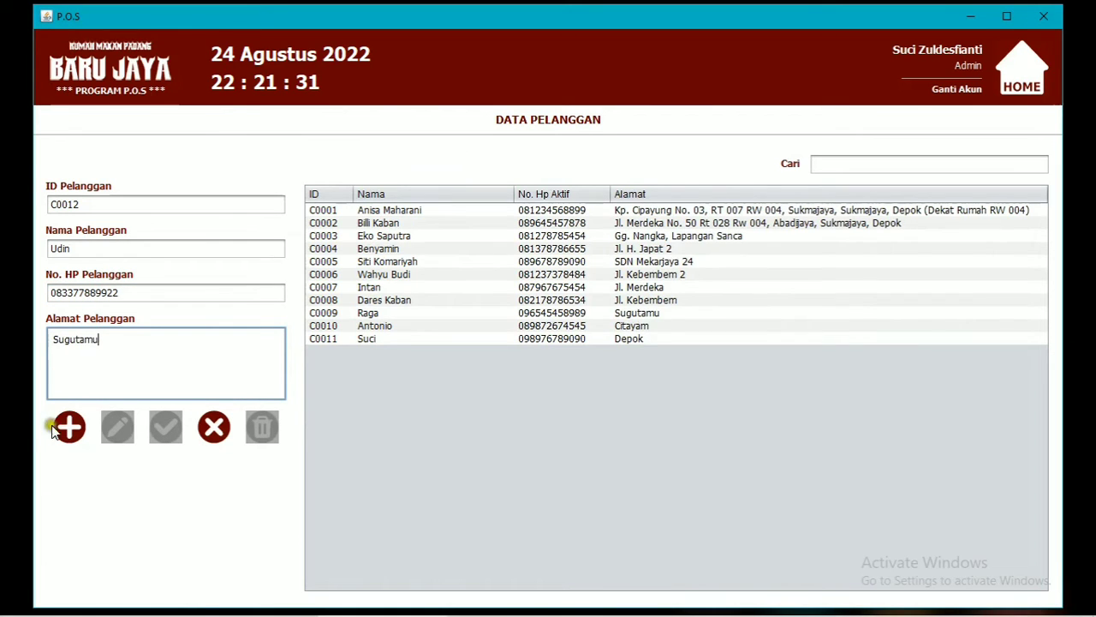
{"action": "left_click", "coordinate": [68, 427]}
Append the city name to customer C0012's address and save the change.
{"action": "left_click", "coordinate": [617, 343]}
{"action": "left_click", "coordinate": [512, 353]}
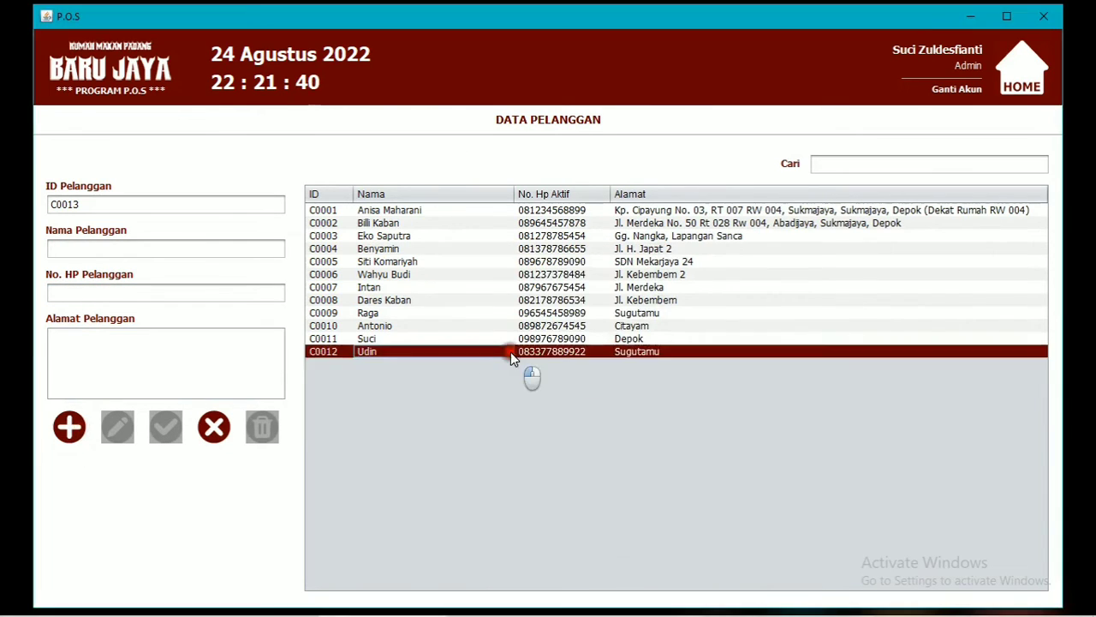
{"action": "left_click", "coordinate": [117, 425]}
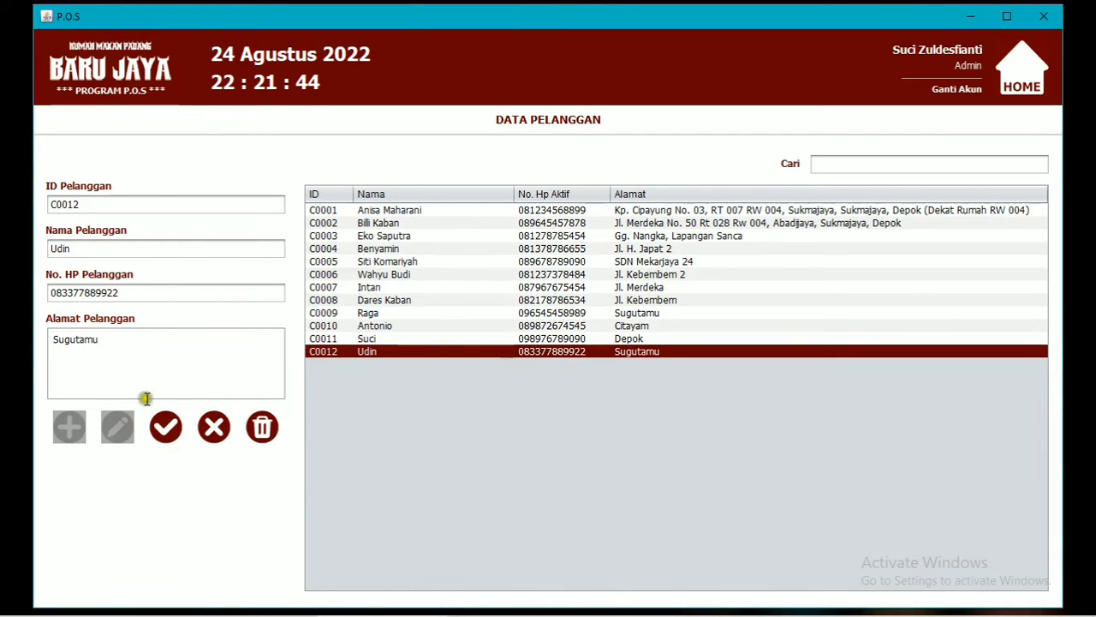
{"action": "left_click", "coordinate": [137, 291]}
{"action": "left_click", "coordinate": [129, 349]}
{"action": "type", "text": "Sepok"}
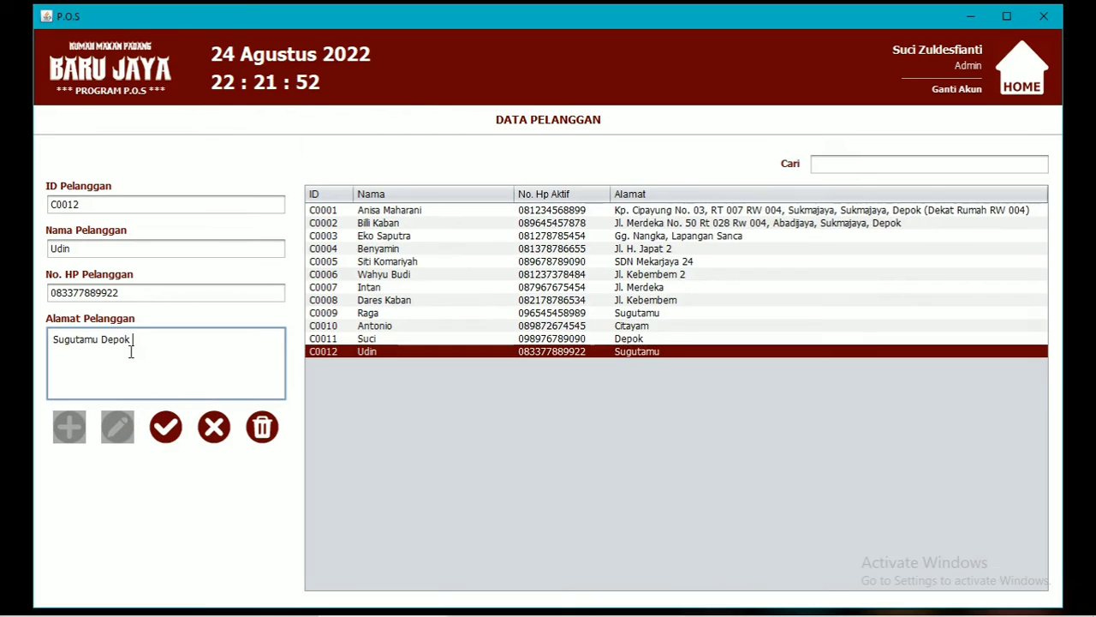
{"action": "left_click", "coordinate": [165, 426]}
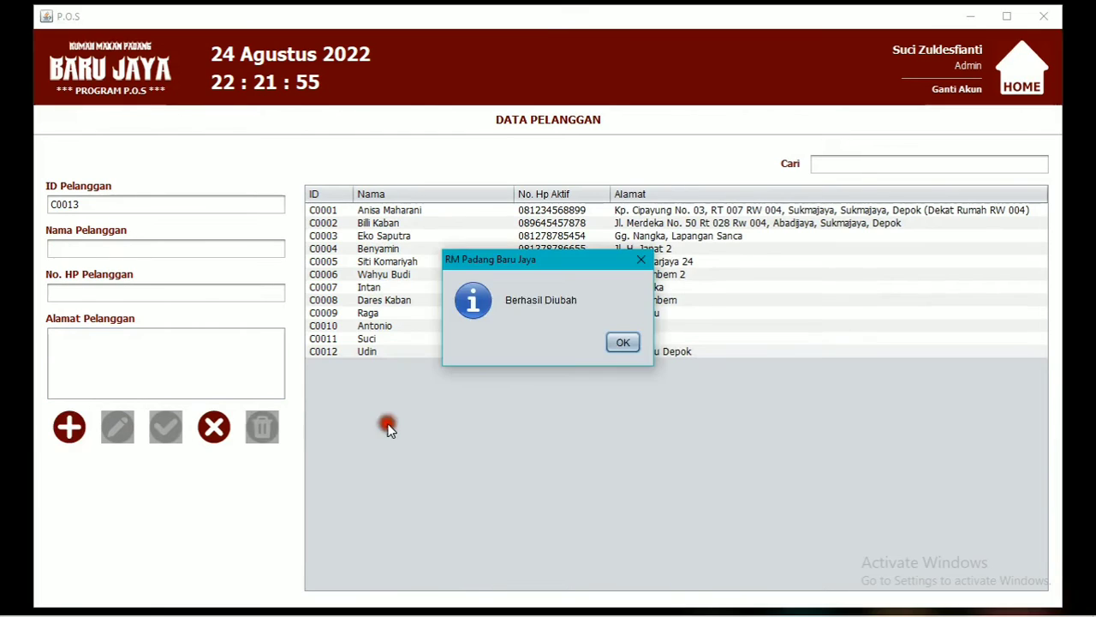
{"action": "left_click", "coordinate": [619, 343]}
Reselect customer C0012 and delete it, confirming with Yes.
{"action": "left_click", "coordinate": [623, 364]}
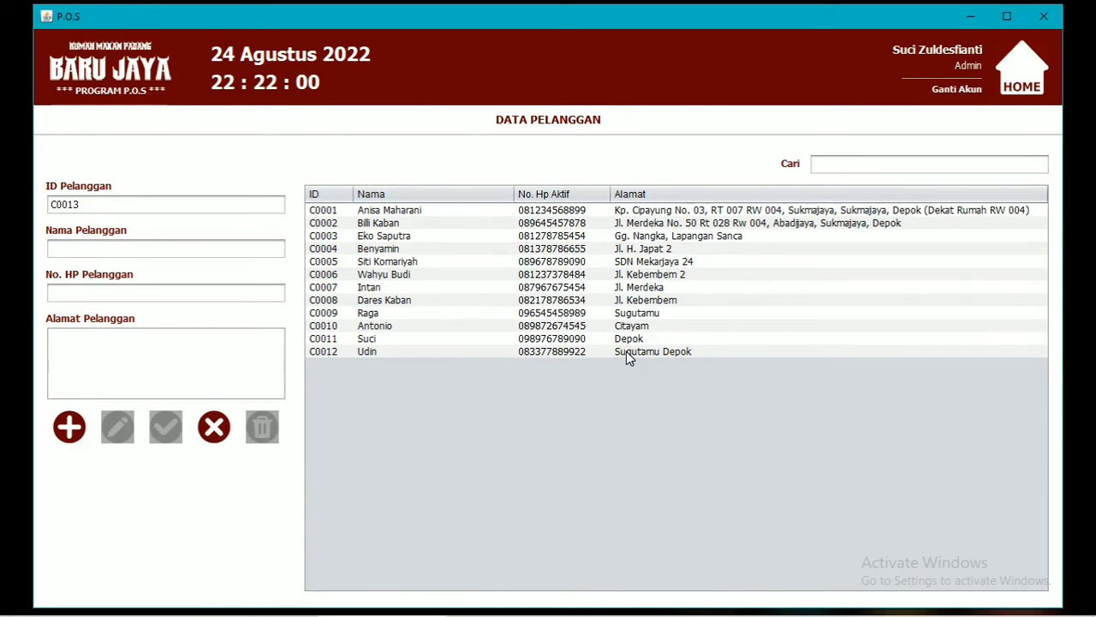
{"action": "left_click", "coordinate": [626, 351]}
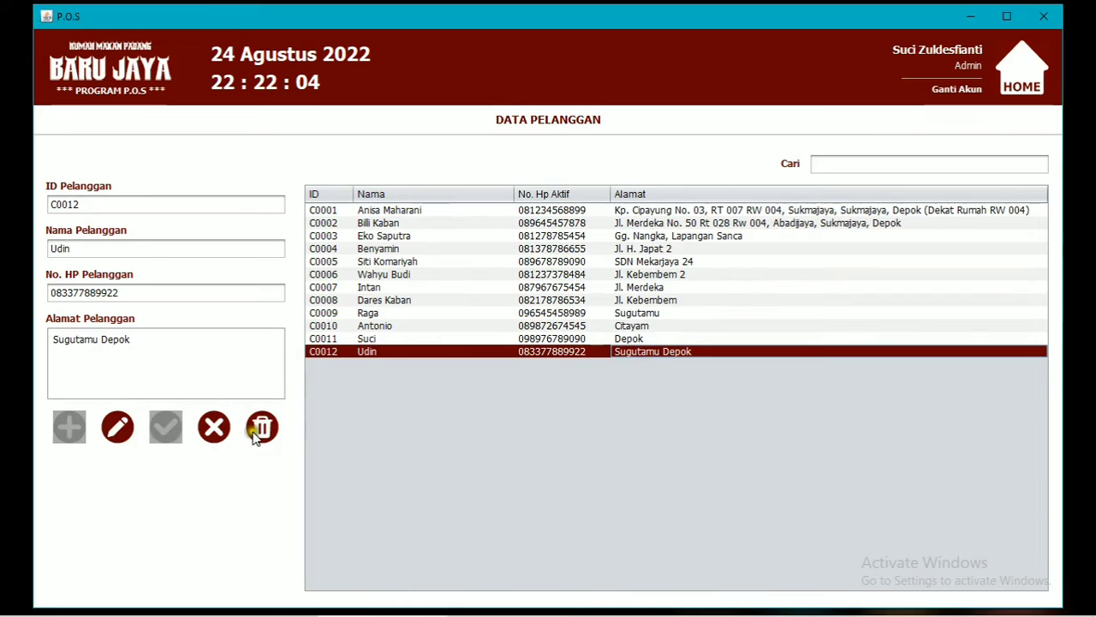
{"action": "left_click", "coordinate": [163, 370]}
{"action": "left_click", "coordinate": [215, 426]}
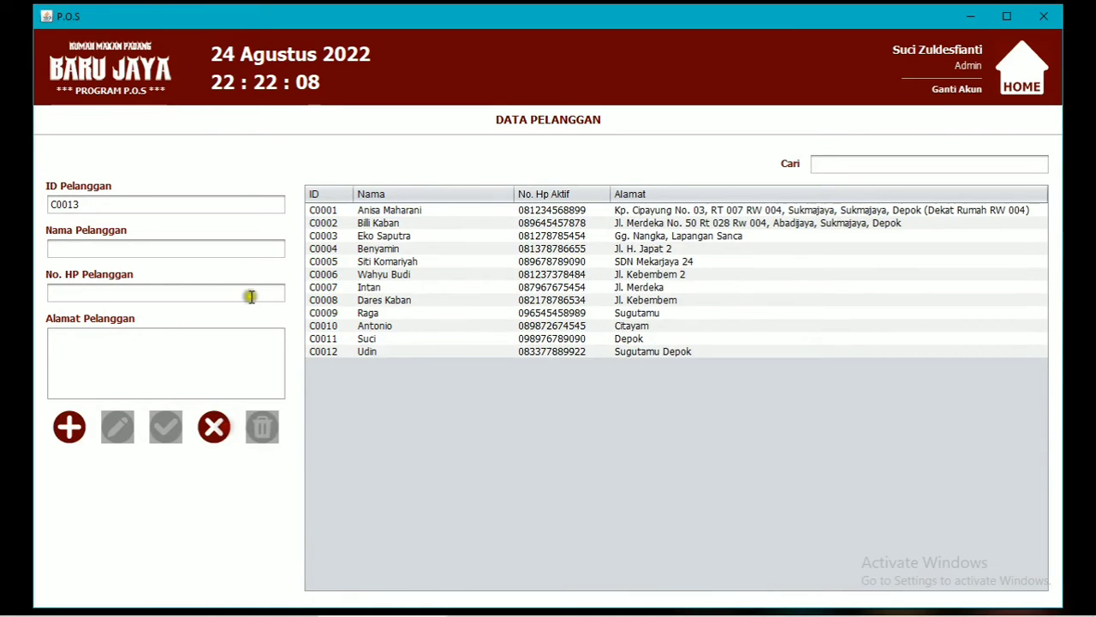
{"action": "left_click", "coordinate": [422, 354]}
{"action": "left_click", "coordinate": [262, 427]}
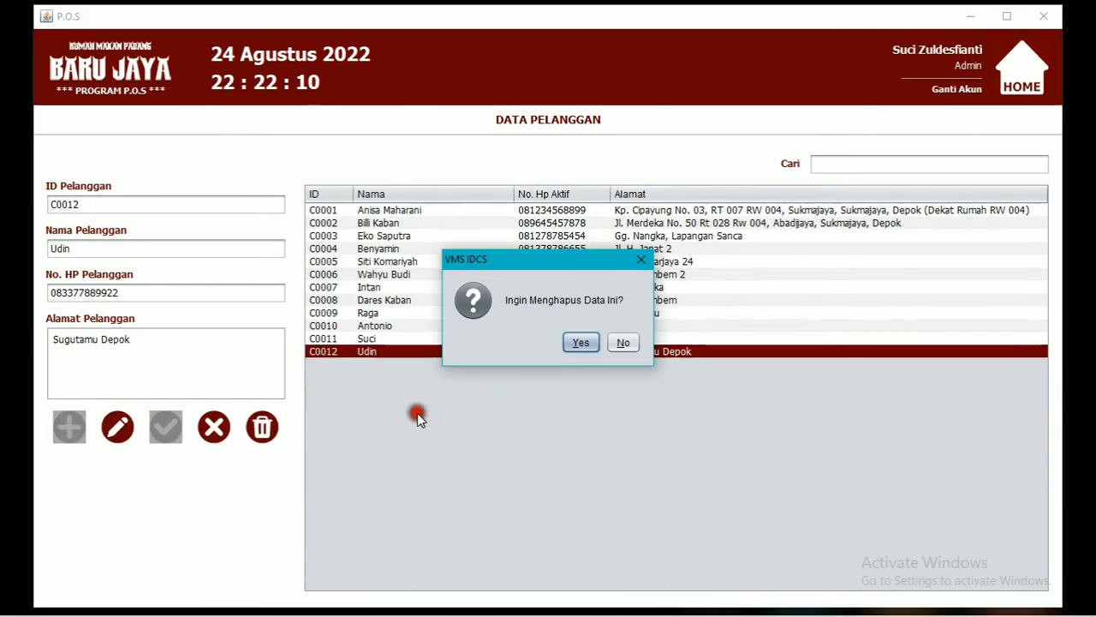
{"action": "left_click", "coordinate": [581, 343]}
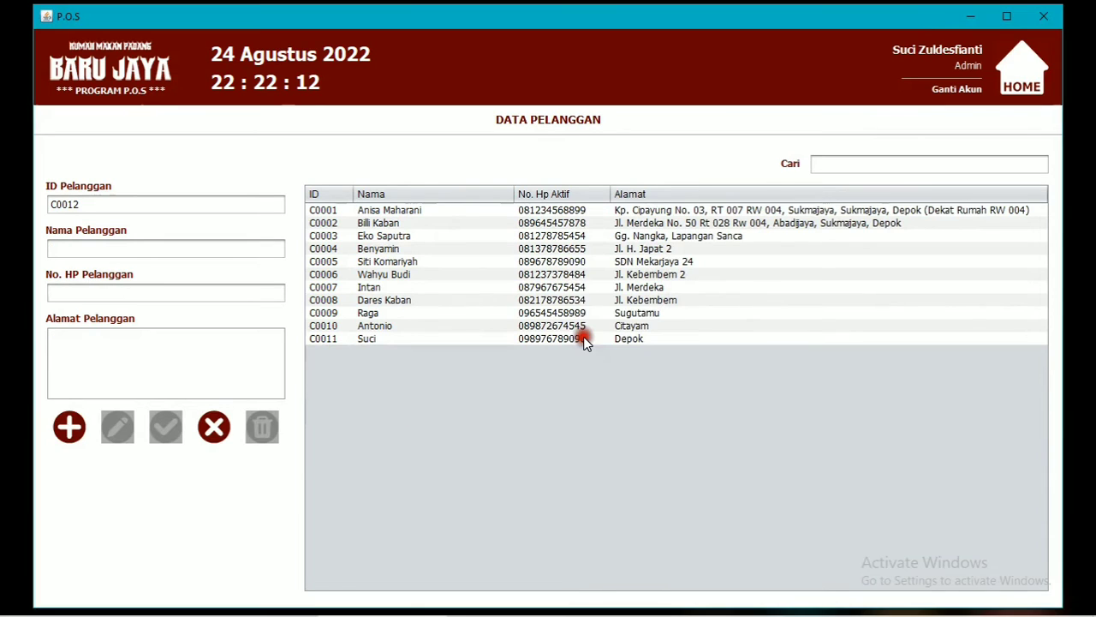
{"action": "left_click", "coordinate": [891, 164]}
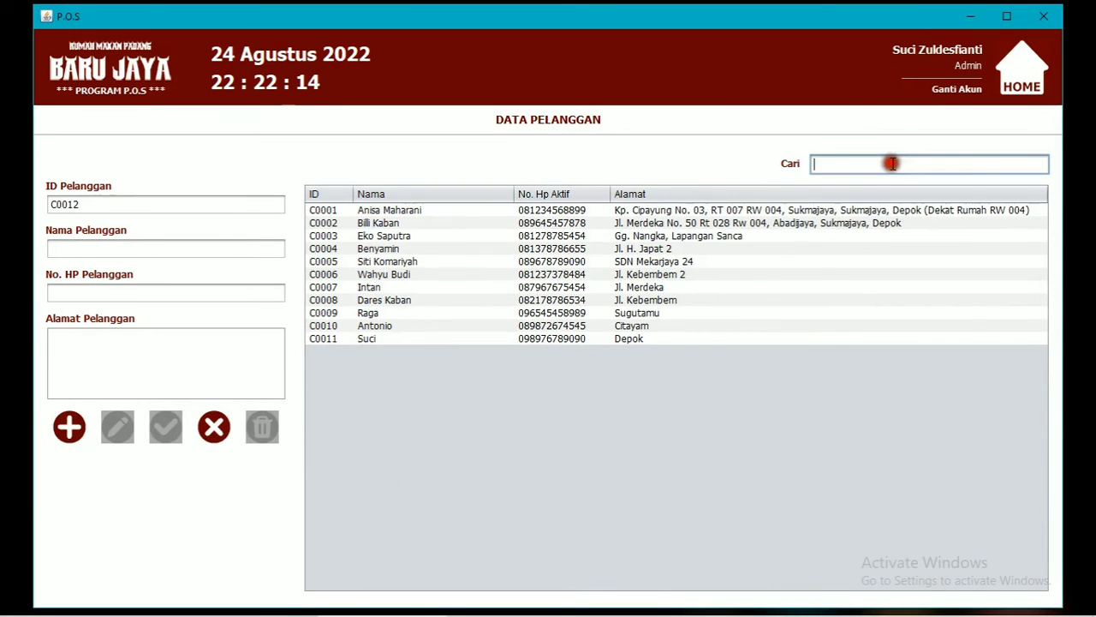
Add food M0062 Cumi Teriyaki as Ala Carte, cost 5000, selling price 10000.
{"action": "type", "text": "suc"}
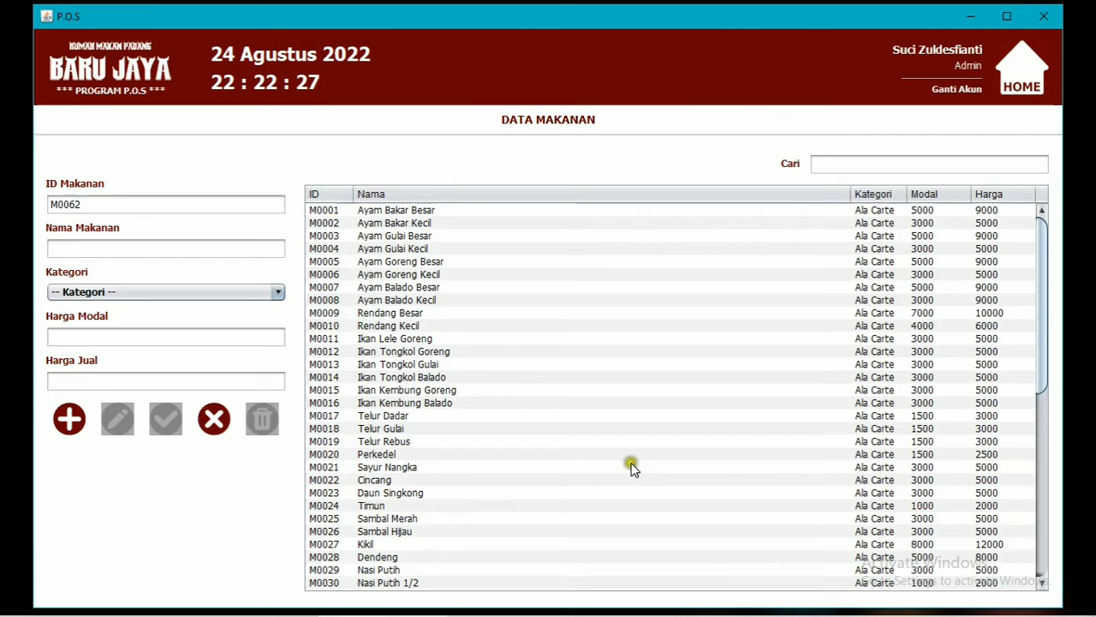
{"action": "left_click", "coordinate": [207, 248]}
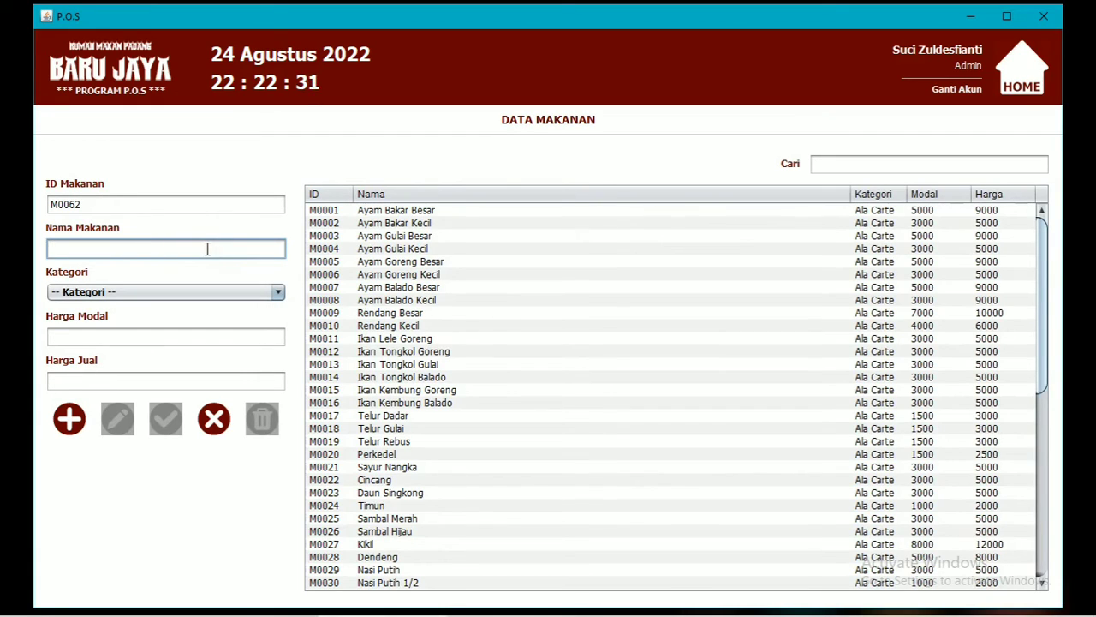
{"action": "type", "text": "Cumi Teriyaki"}
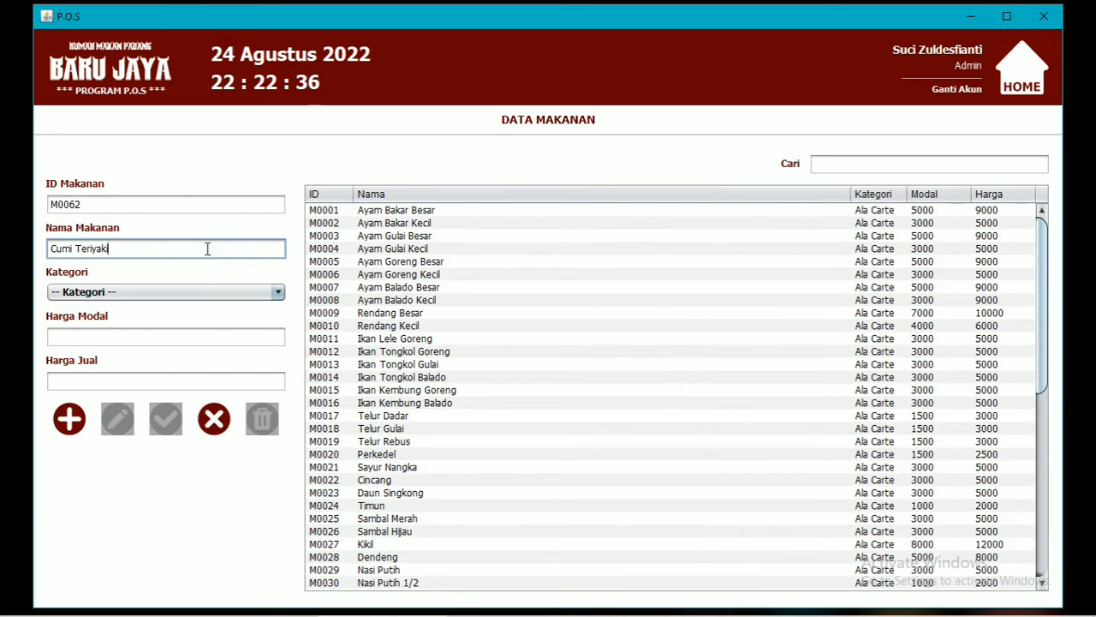
{"action": "left_click", "coordinate": [173, 292]}
{"action": "left_click", "coordinate": [150, 325]}
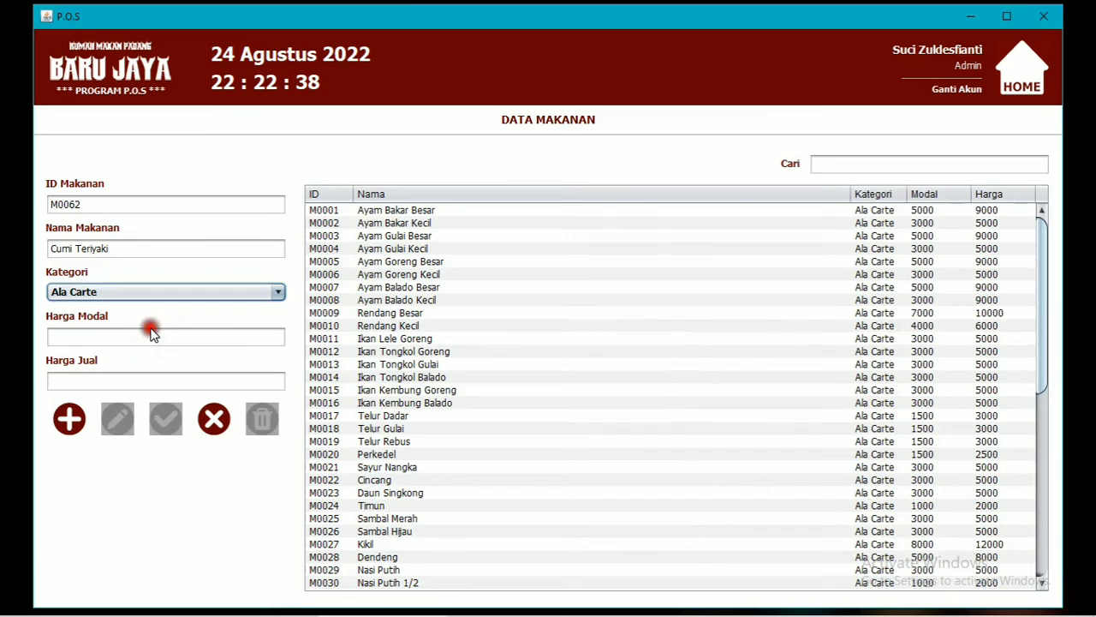
{"action": "left_click", "coordinate": [144, 334]}
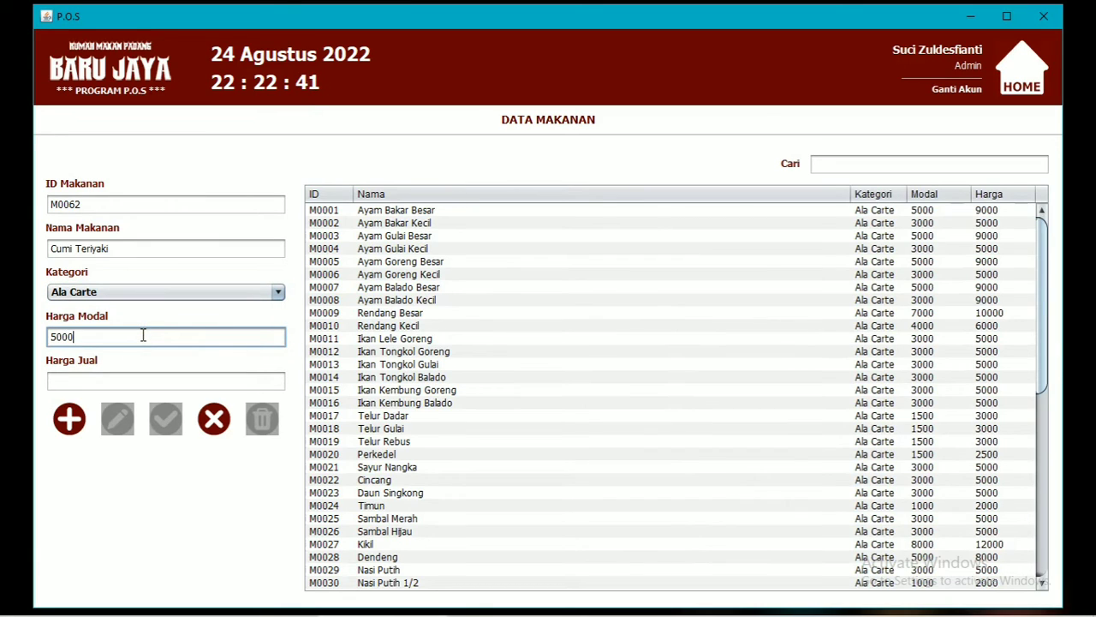
{"action": "left_click", "coordinate": [119, 380]}
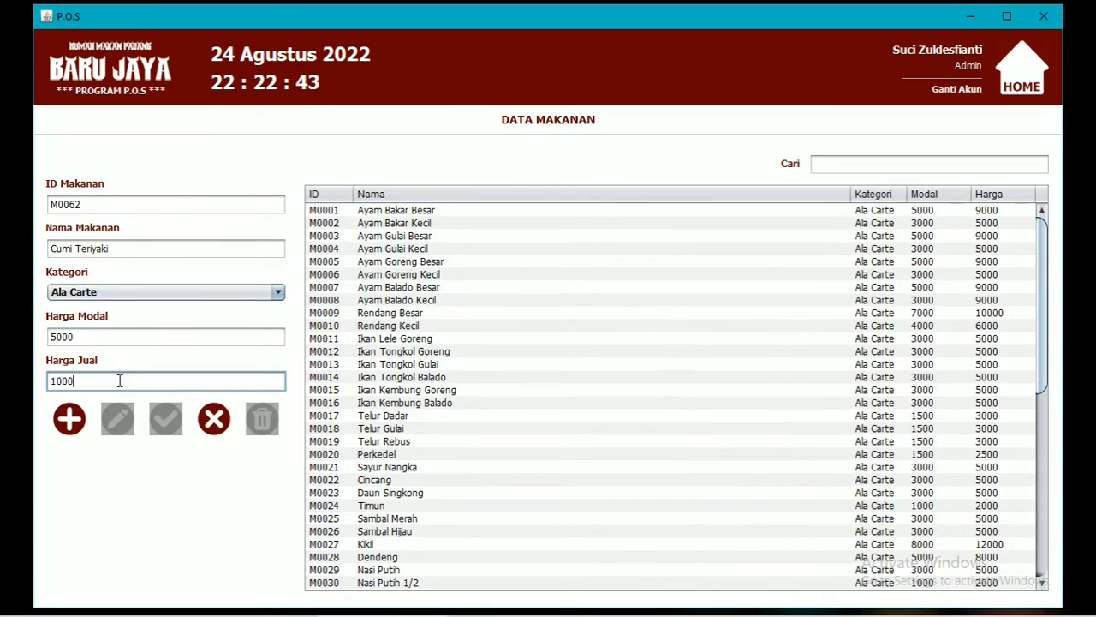
{"action": "left_click", "coordinate": [77, 423]}
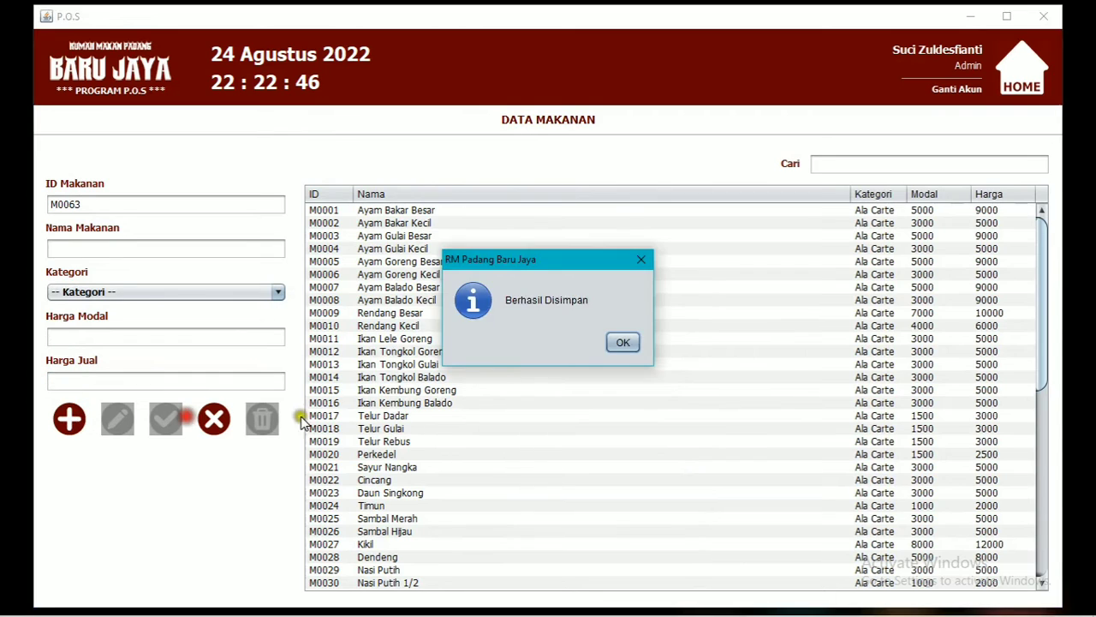
{"action": "left_click", "coordinate": [619, 342]}
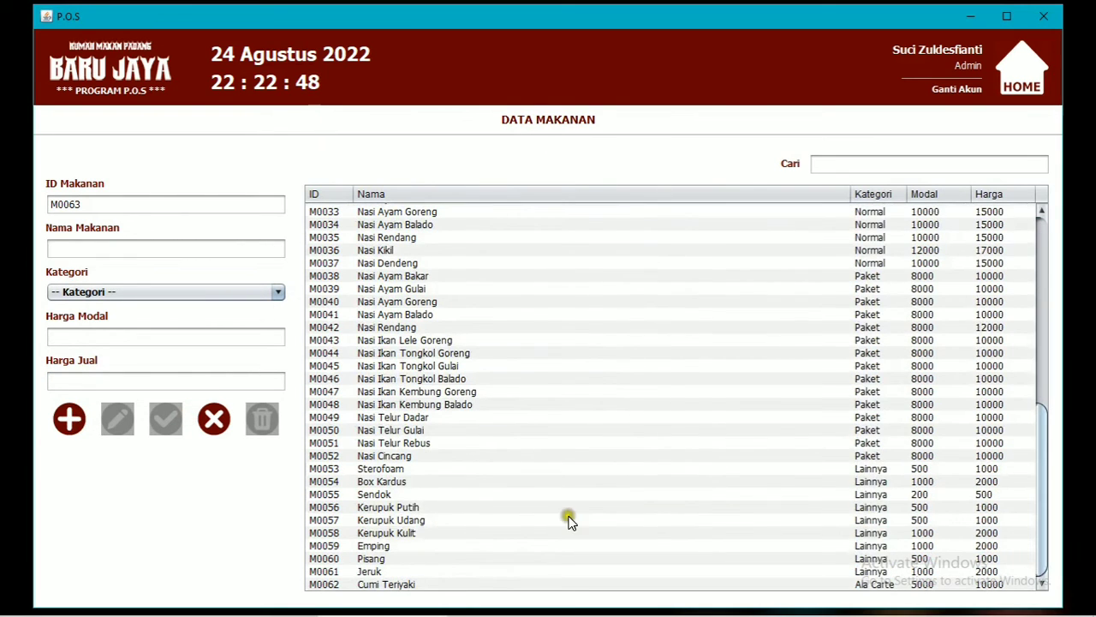
{"action": "left_click", "coordinate": [403, 586]}
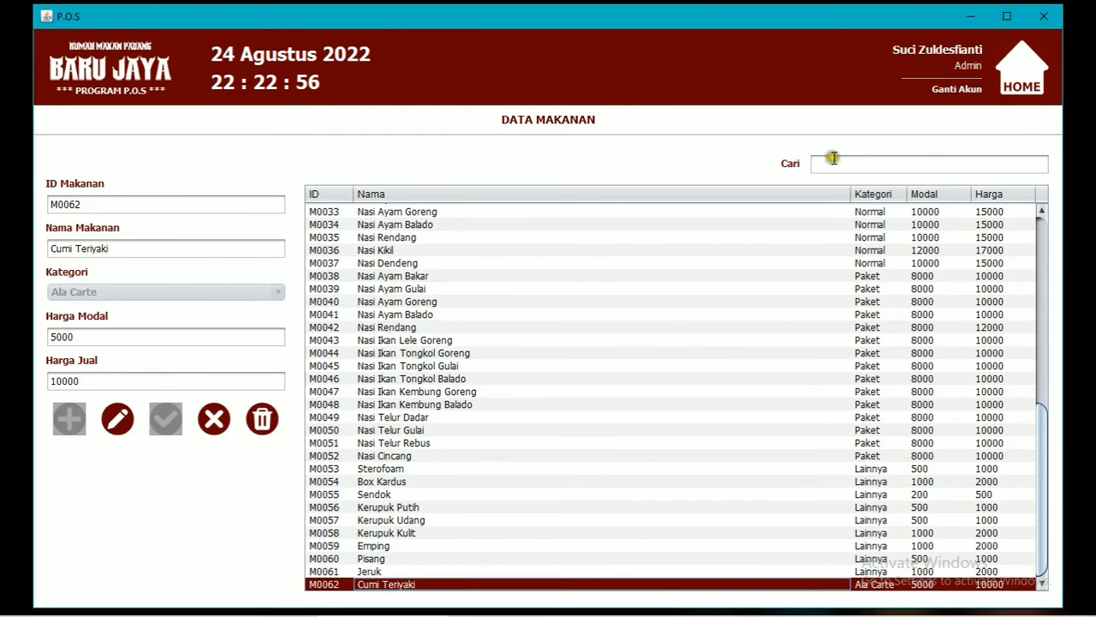
Add drink D0014 Capucino Cincau with cost 3000 and selling price 6000, then clear the form.
{"action": "left_click", "coordinate": [1038, 89]}
{"action": "left_click", "coordinate": [634, 370]}
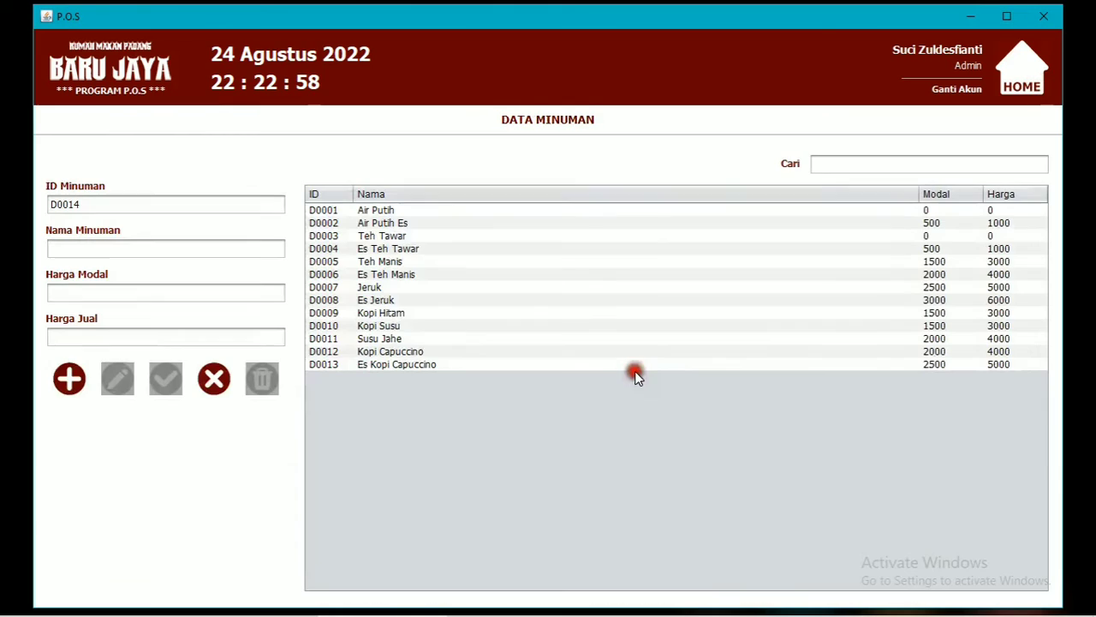
{"action": "left_click", "coordinate": [123, 249]}
{"action": "type", "text": "Capuc"}
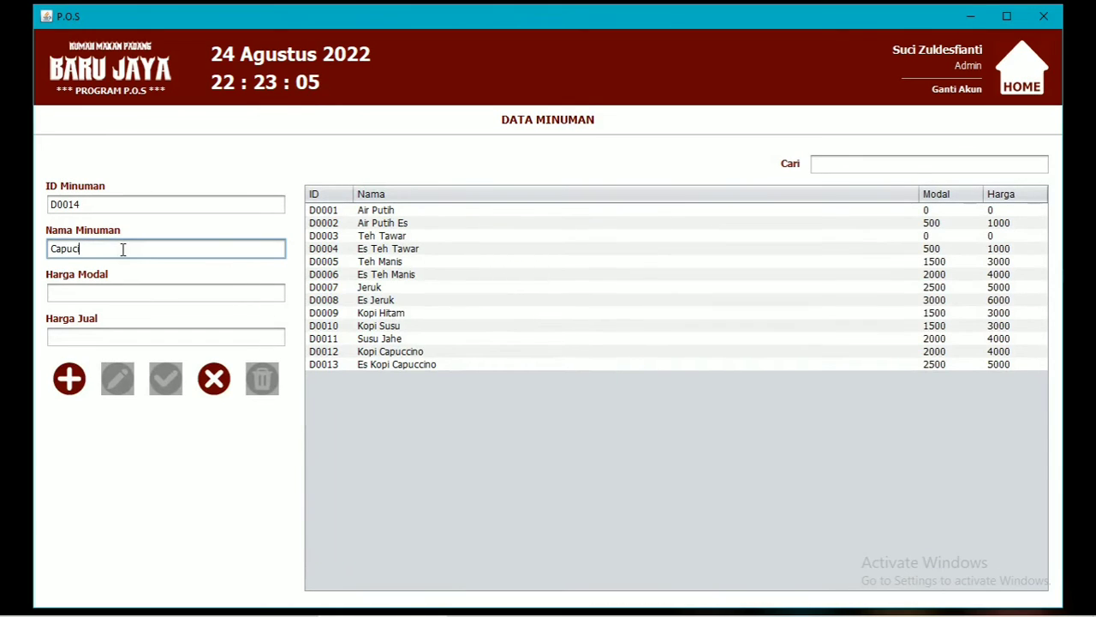
{"action": "type", "text": "ino Cintau"}
{"action": "key", "text": "BackSpace"}
{"action": "key", "text": "BackSpace"}
{"action": "key", "text": "BackSpace"}
{"action": "type", "text": "cau"}
{"action": "left_click", "coordinate": [99, 294]}
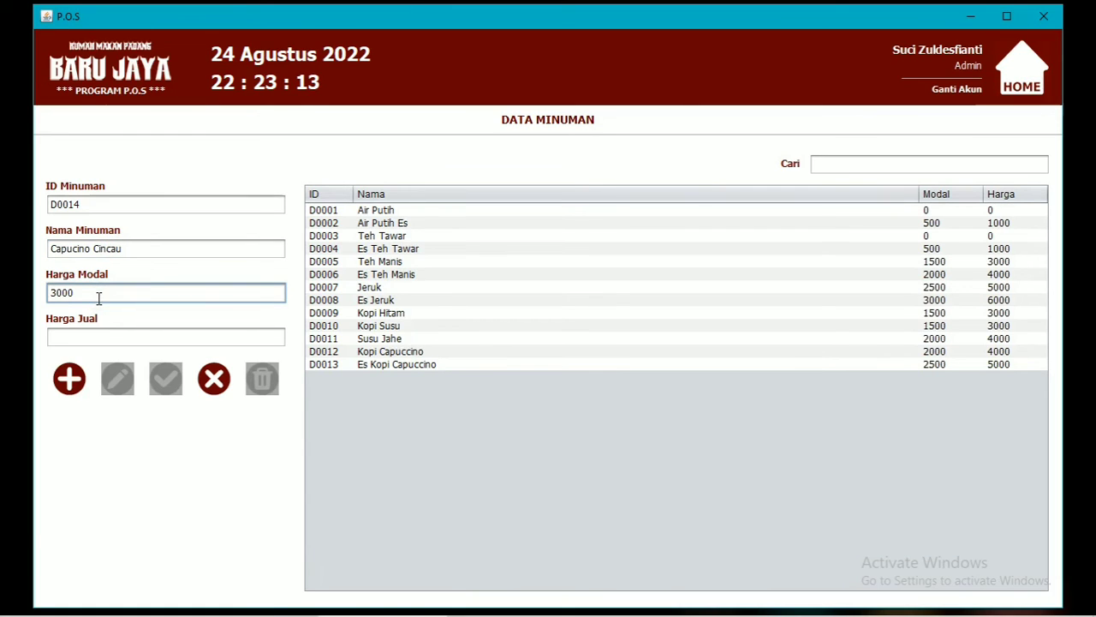
{"action": "left_click", "coordinate": [110, 340]}
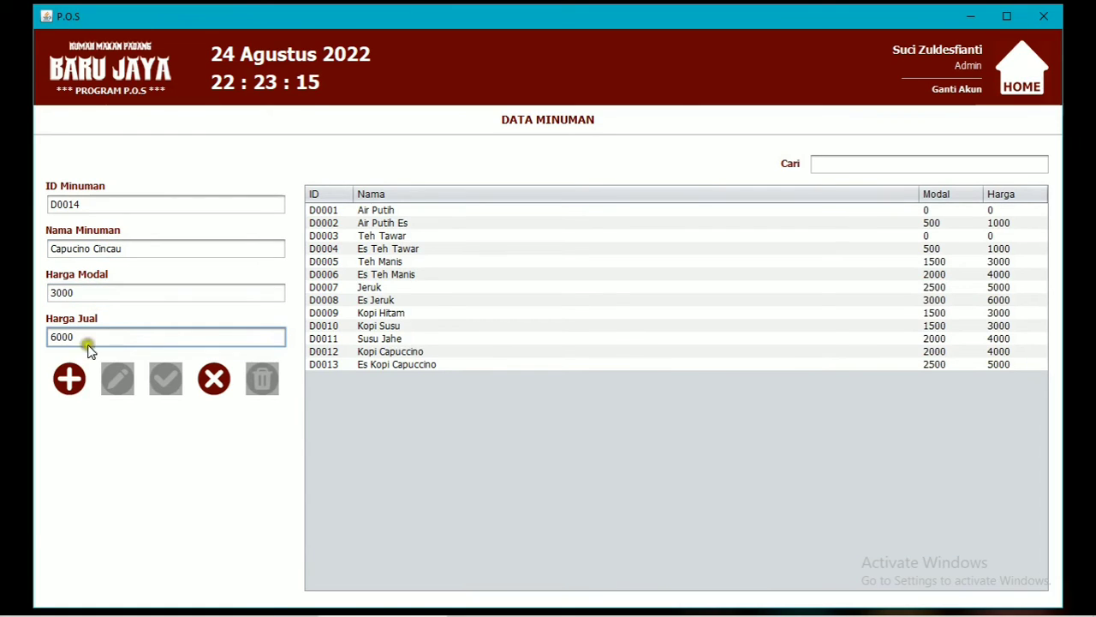
{"action": "left_click", "coordinate": [82, 383]}
{"action": "left_click", "coordinate": [622, 343]}
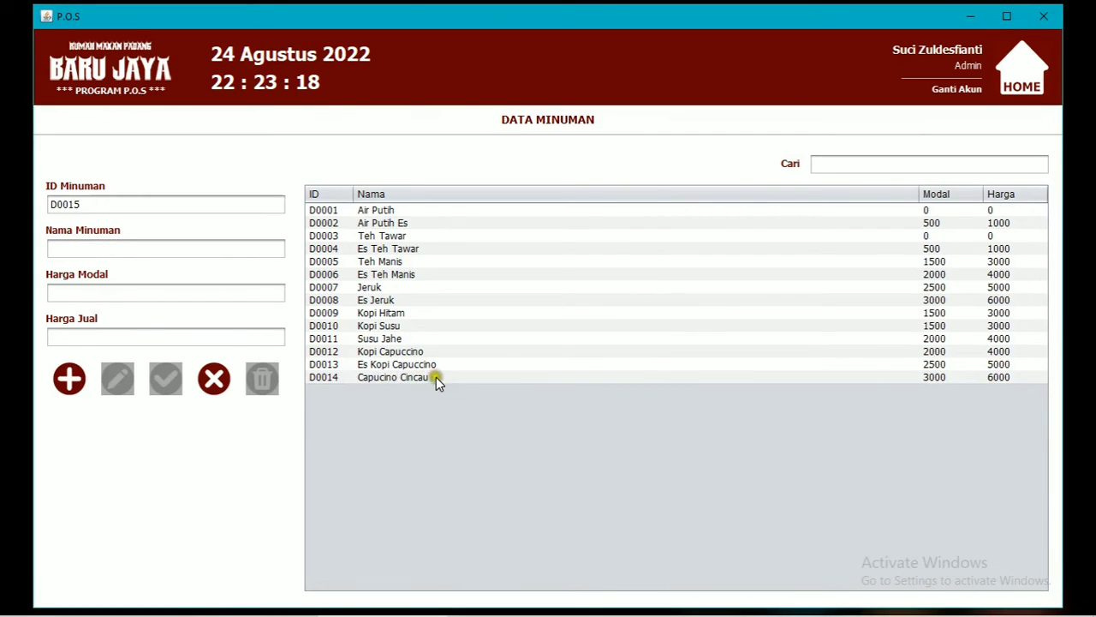
{"action": "left_click", "coordinate": [398, 379]}
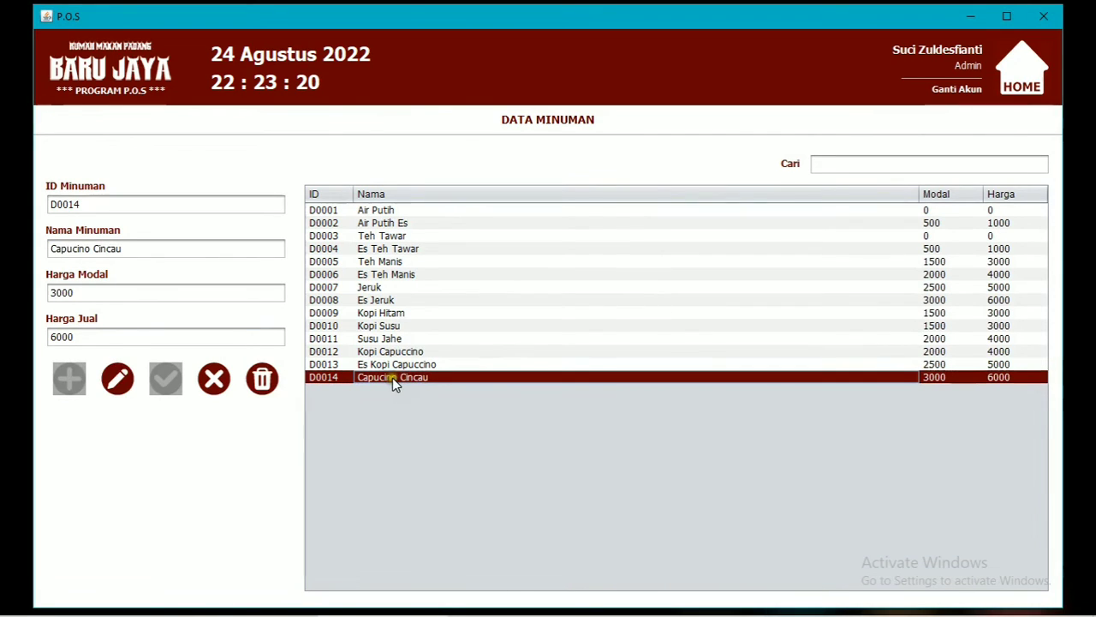
{"action": "left_click", "coordinate": [214, 378]}
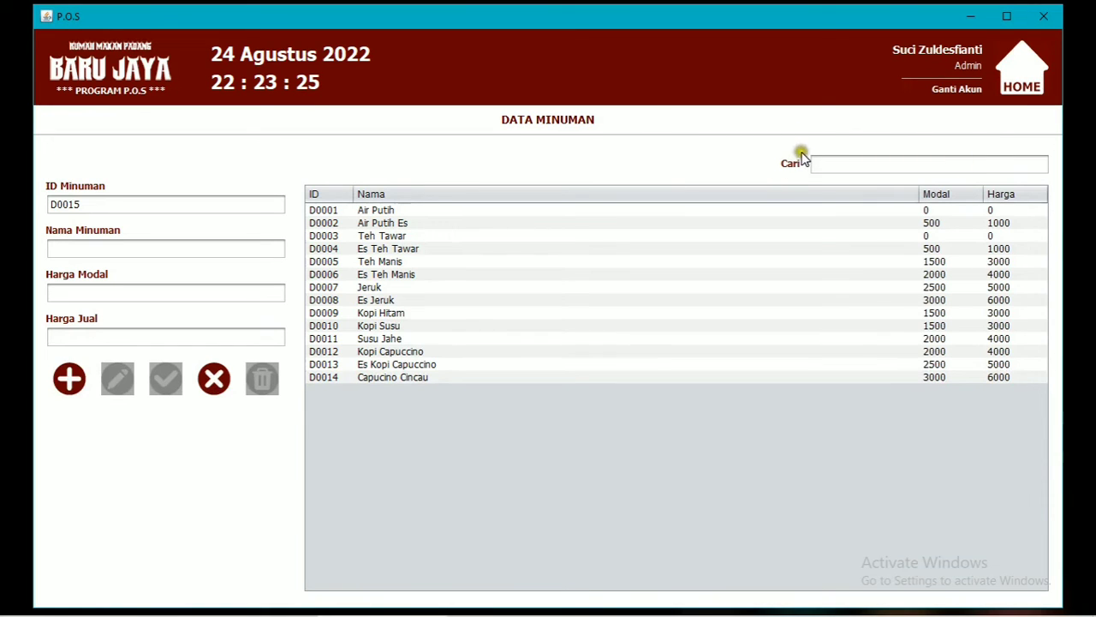
Change the fifth employee's position from Pramusaji to Kasir and extend their address.
{"action": "left_click", "coordinate": [1022, 77]}
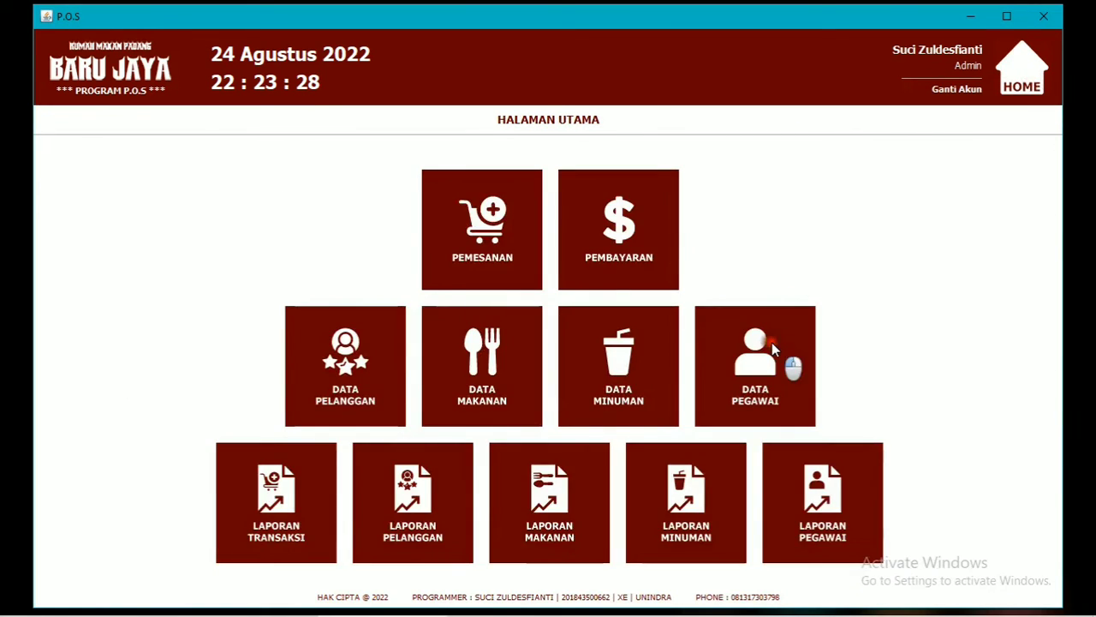
{"action": "left_click", "coordinate": [772, 342]}
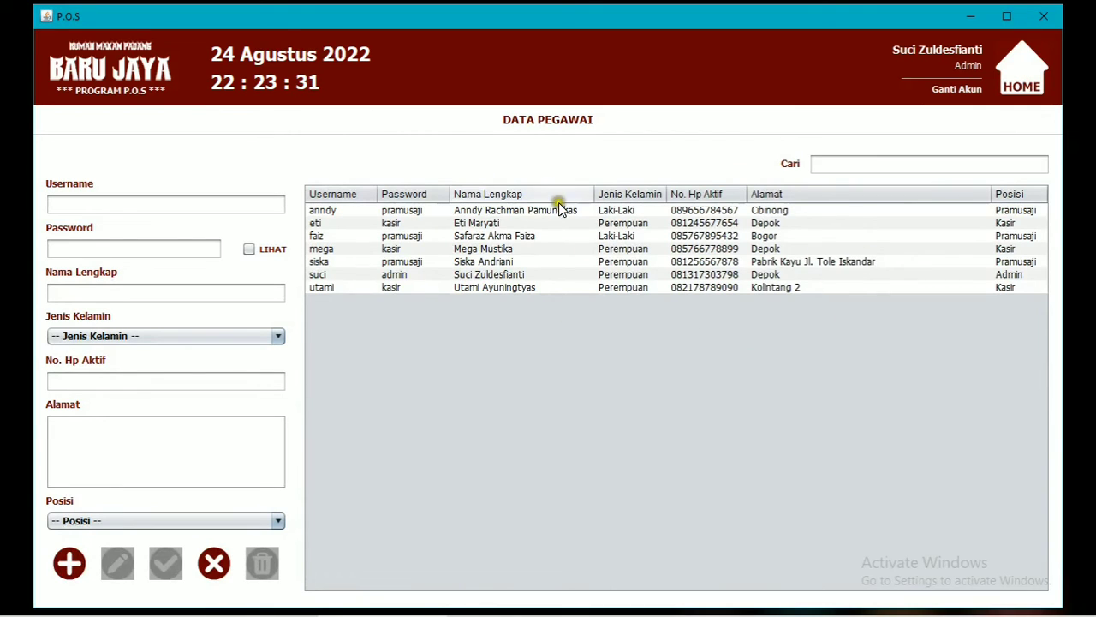
{"action": "left_click", "coordinate": [691, 263]}
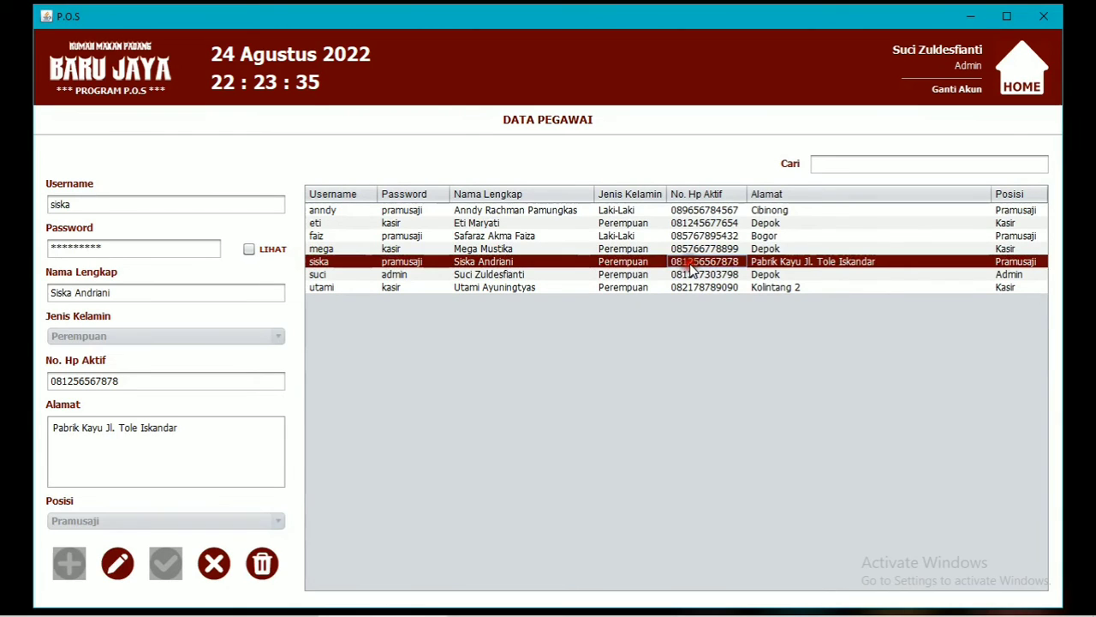
{"action": "left_click", "coordinate": [269, 248]}
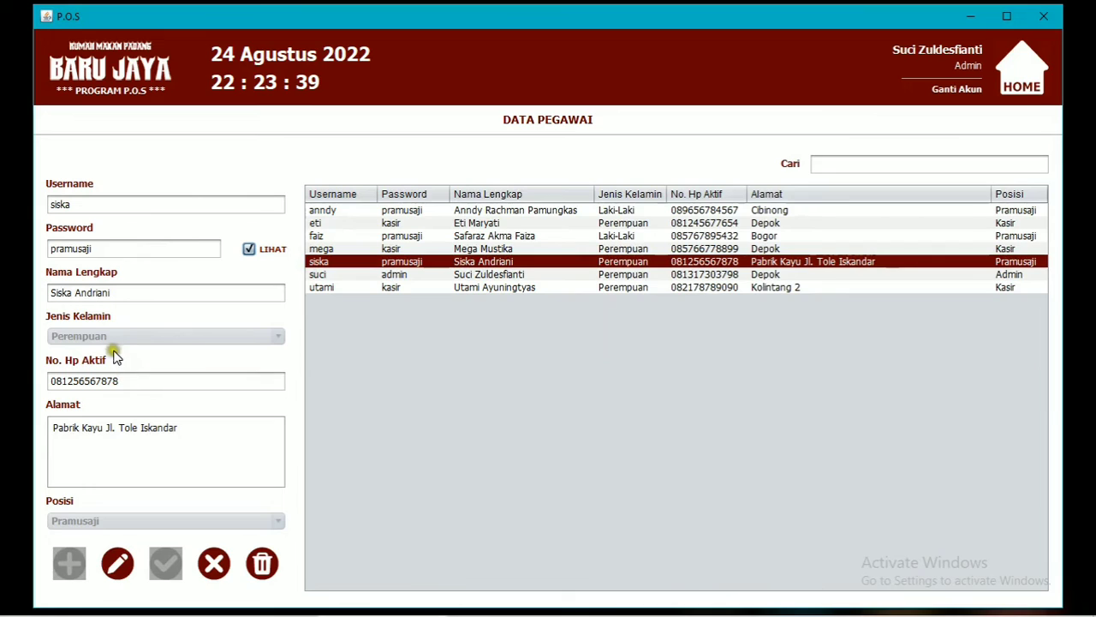
{"action": "left_click", "coordinate": [120, 563]}
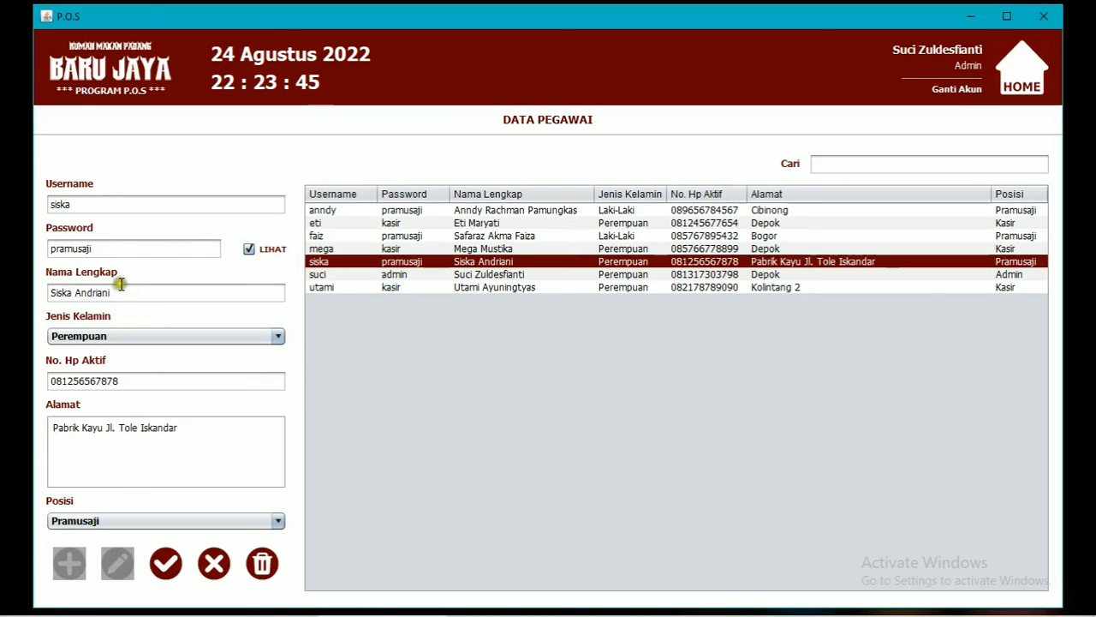
{"action": "left_click", "coordinate": [202, 428]}
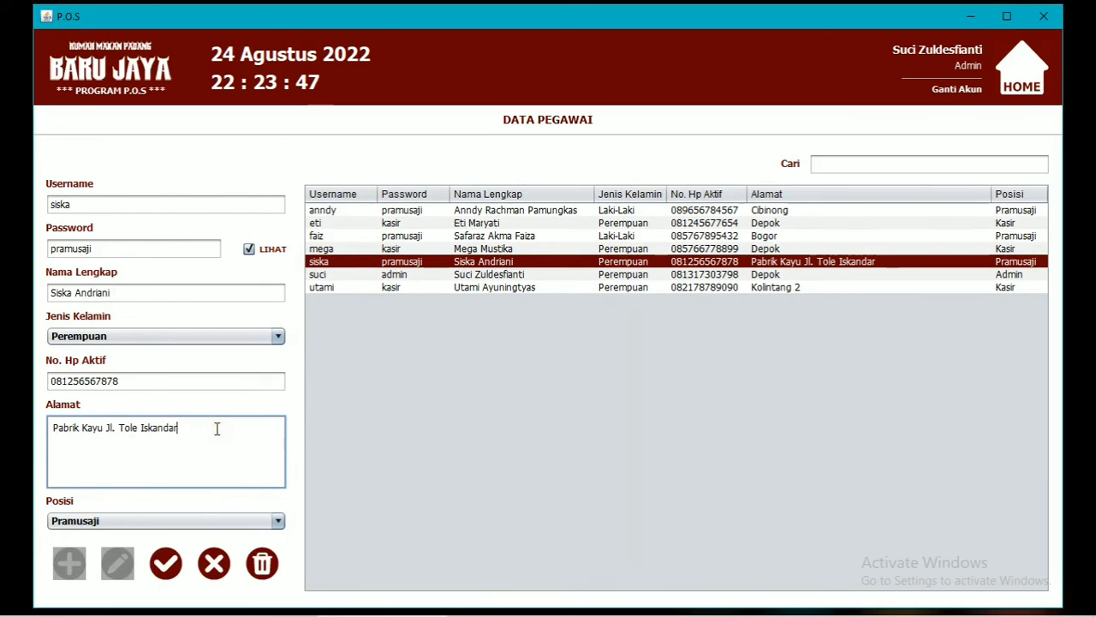
{"action": "type", "text": "KM 02"}
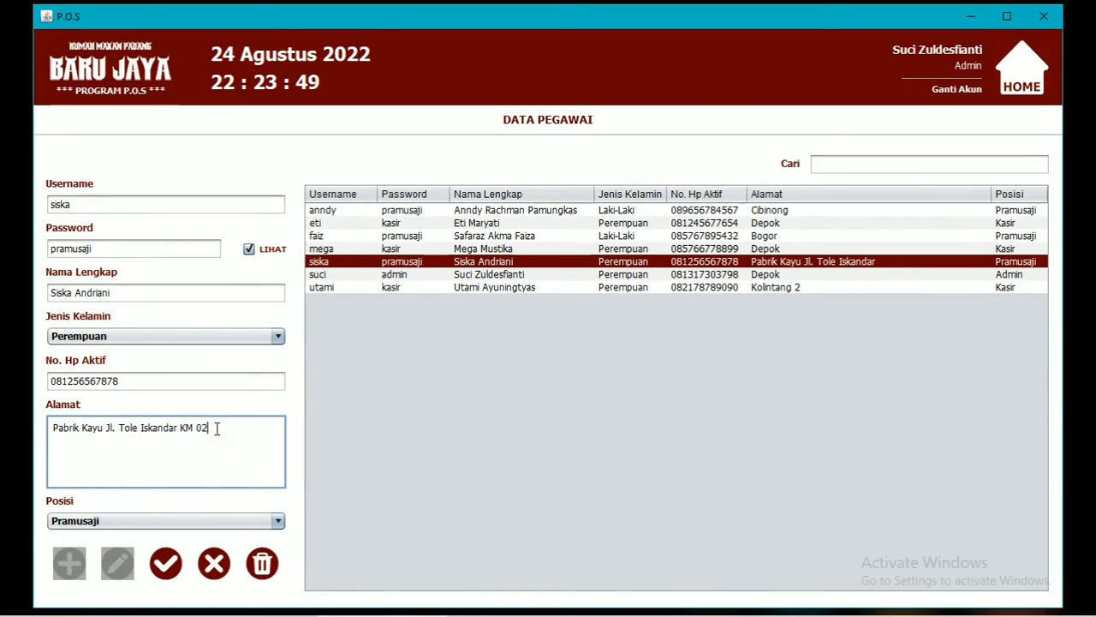
{"action": "left_click", "coordinate": [201, 521]}
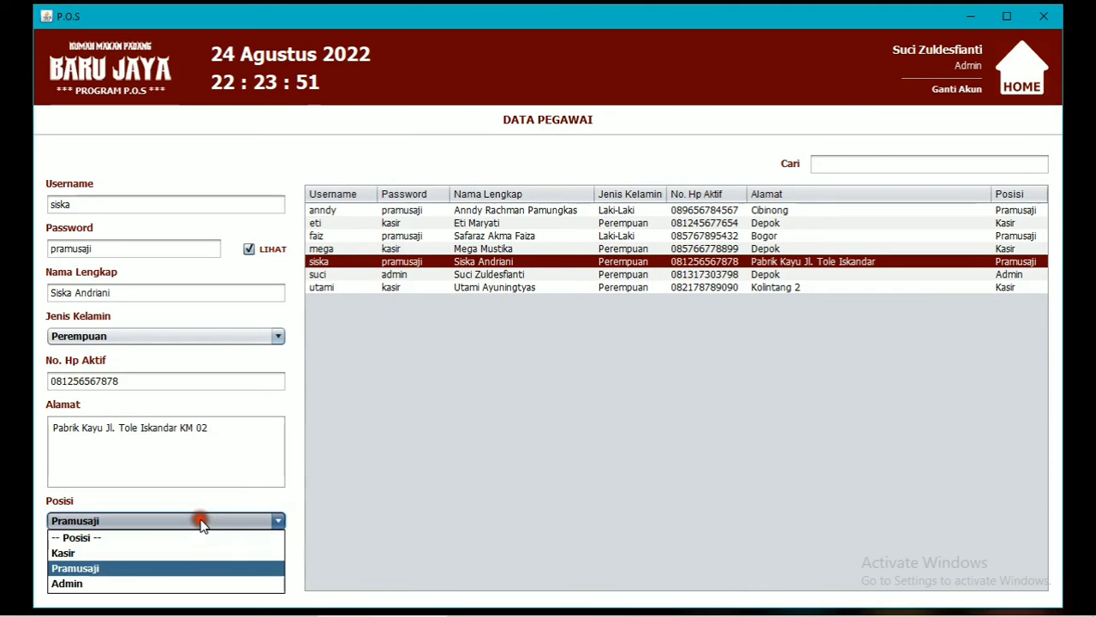
{"action": "left_click", "coordinate": [184, 552]}
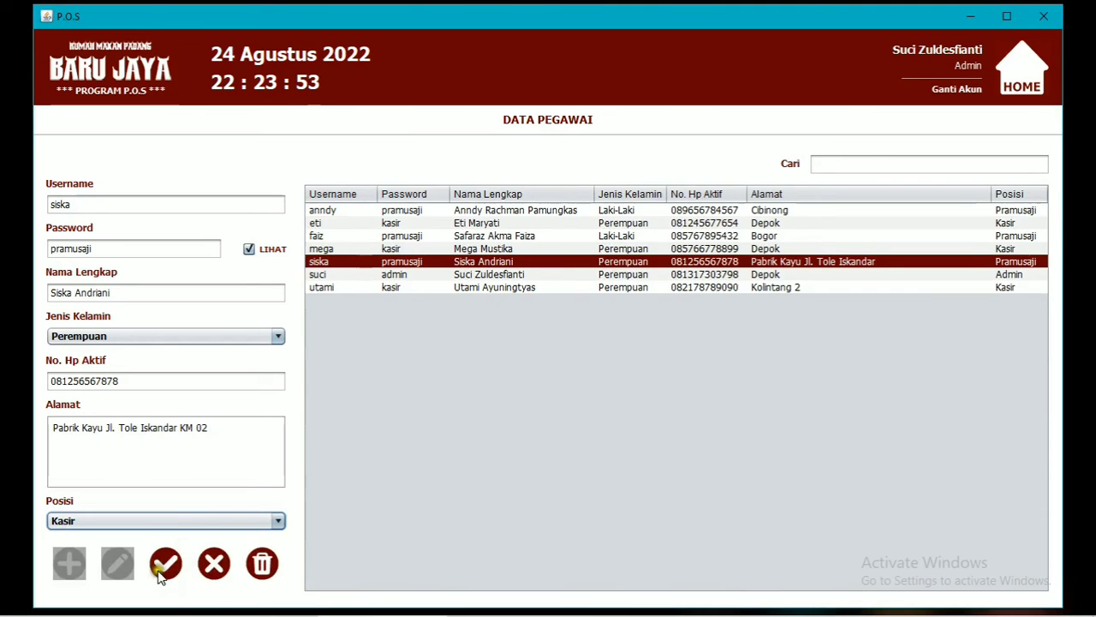
{"action": "left_click", "coordinate": [167, 565]}
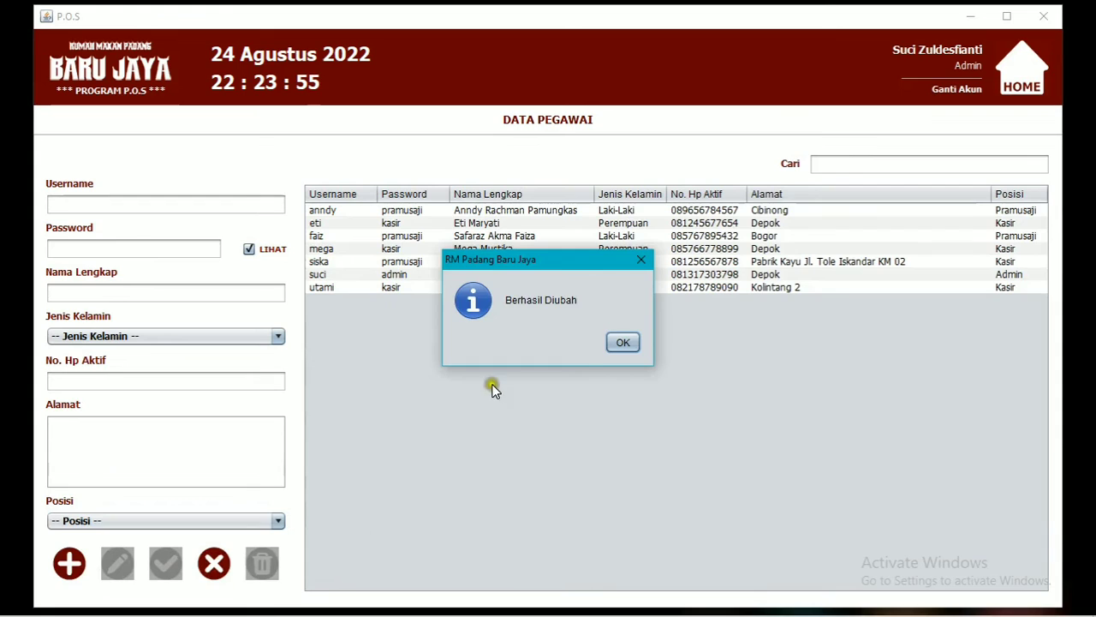
{"action": "left_click", "coordinate": [636, 339]}
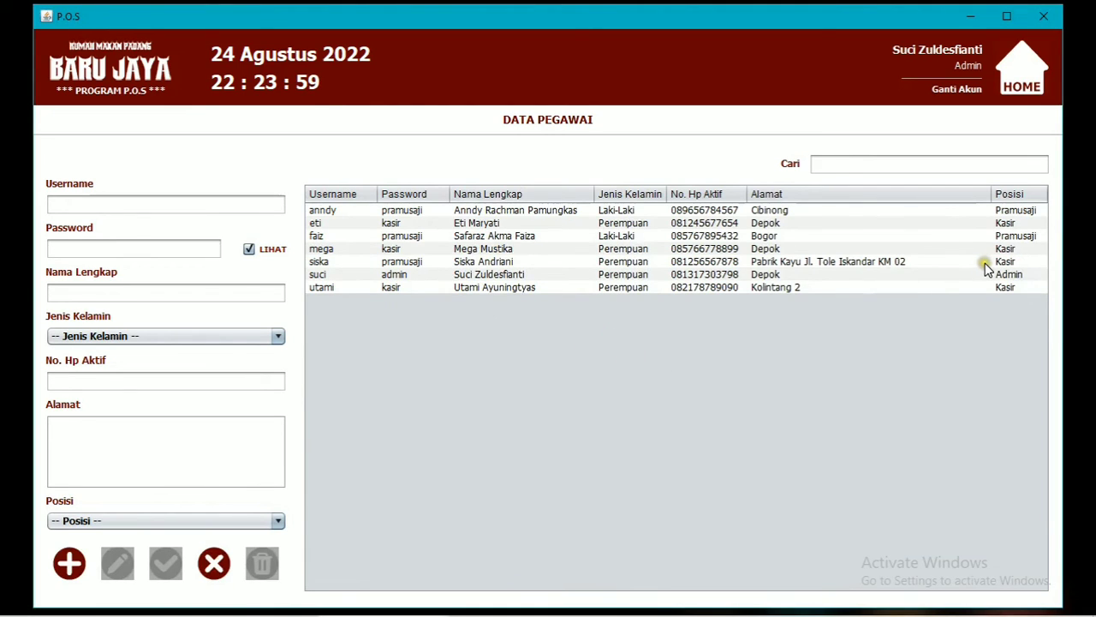
Select the third employee record and delete it, confirming with Yes.
{"action": "left_click", "coordinate": [381, 247]}
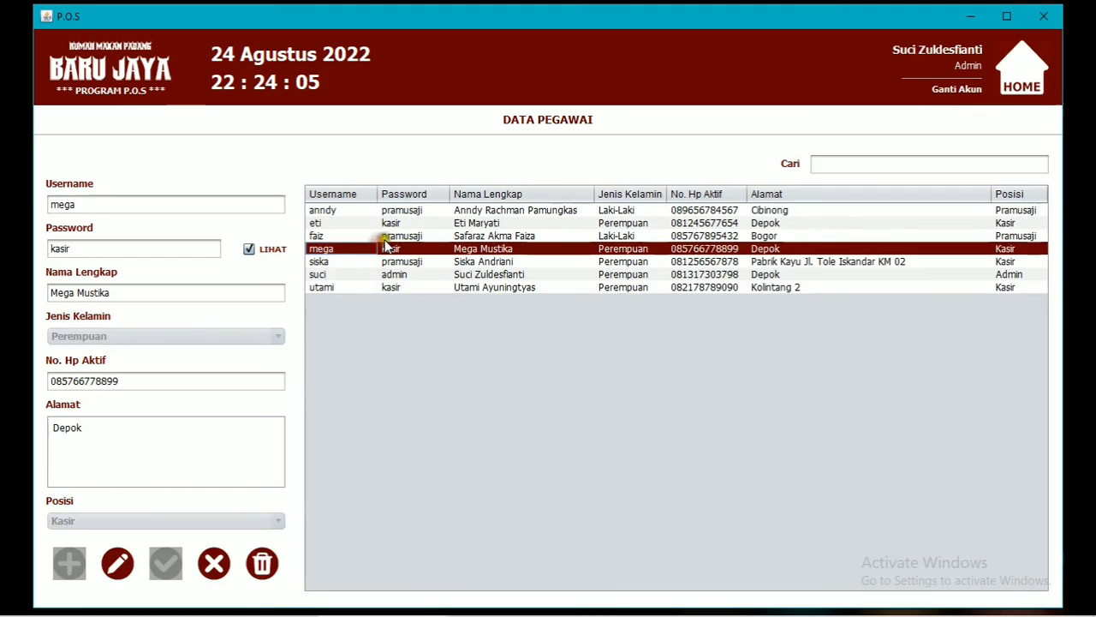
{"action": "left_click", "coordinate": [384, 238]}
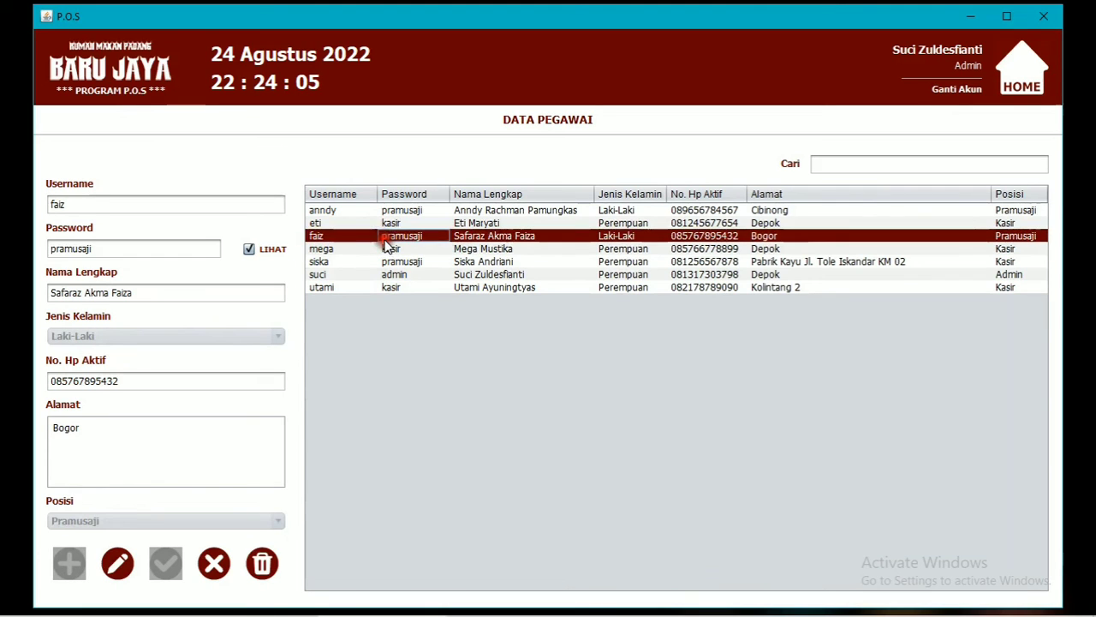
{"action": "left_click", "coordinate": [264, 564]}
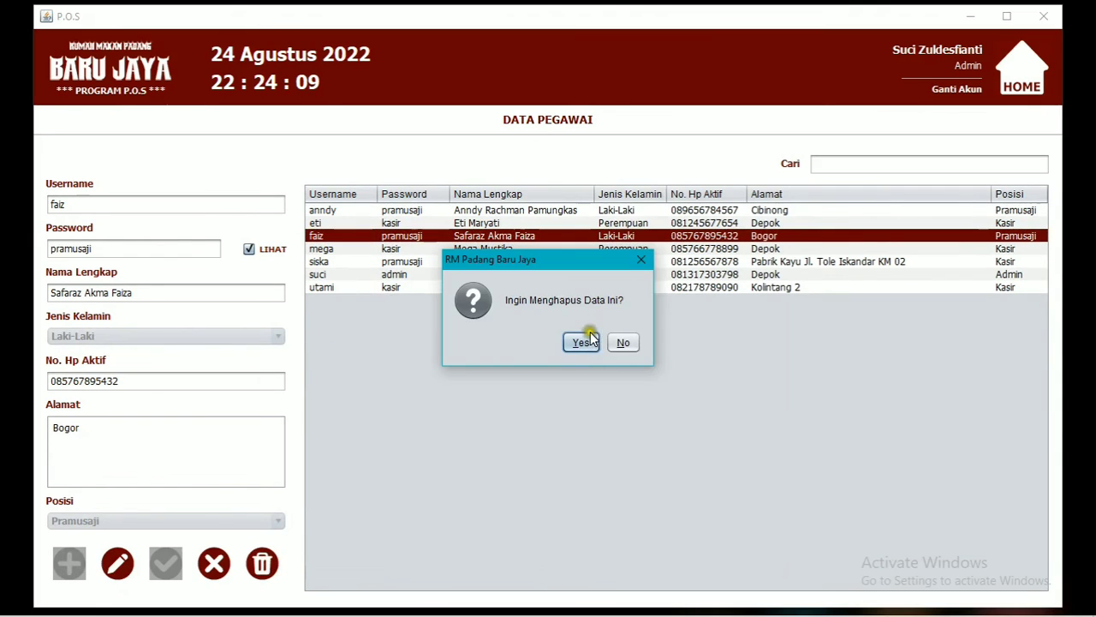
{"action": "left_click", "coordinate": [589, 341]}
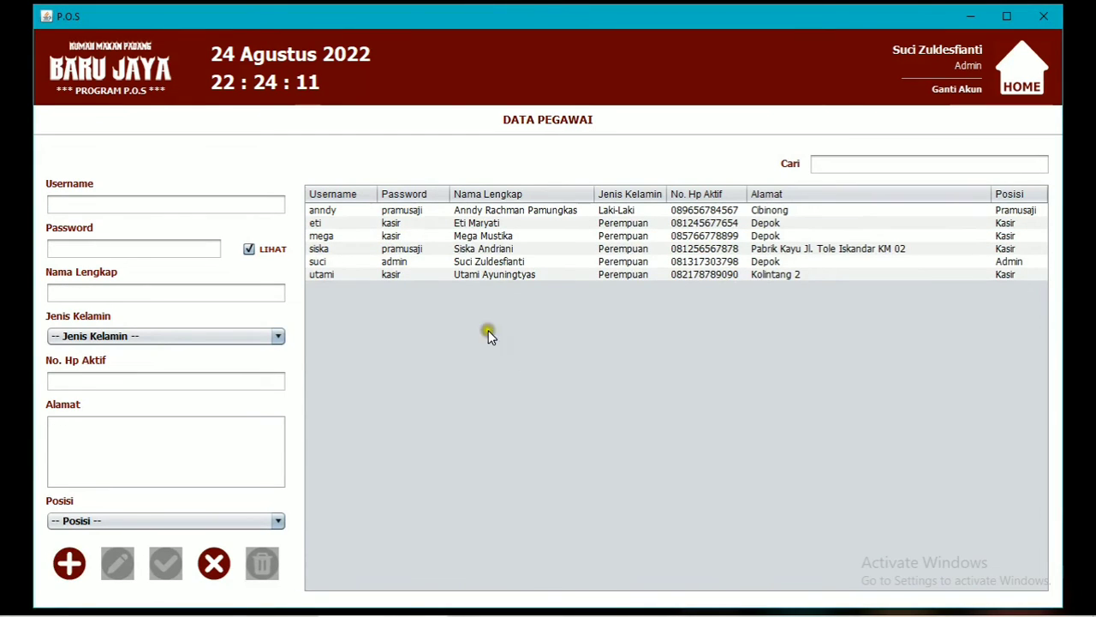
Try a search in the employee list, clear it, and return to the main menu.
{"action": "left_click", "coordinate": [827, 162]}
{"action": "type", "text": "anndy"}
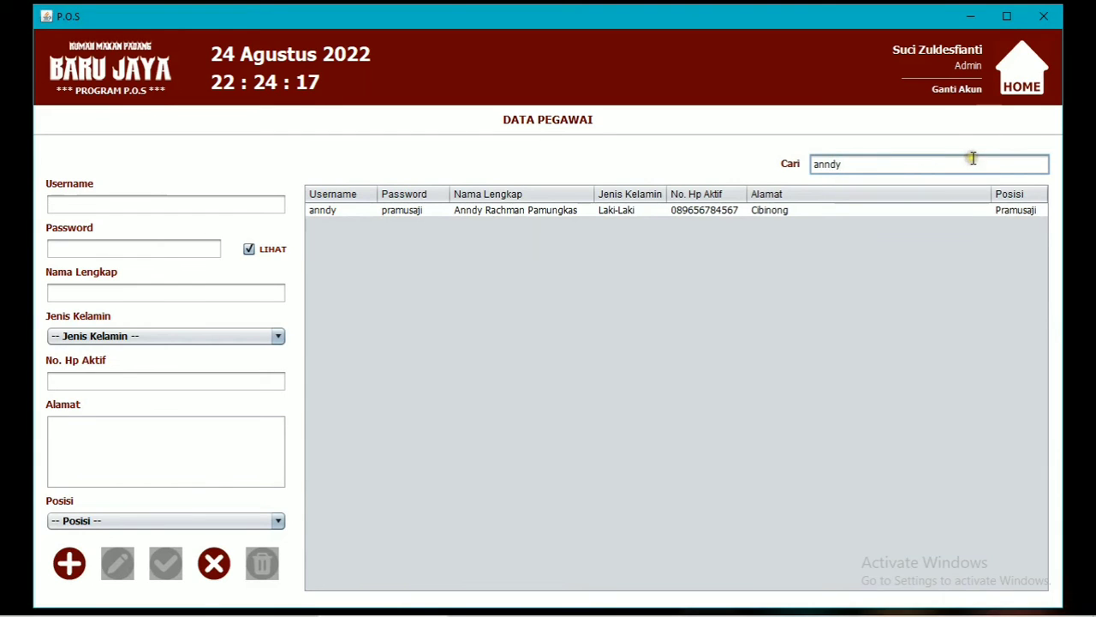
{"action": "key", "text": "BackSpace"}
{"action": "key", "text": "BackSpace"}
{"action": "key", "text": "BackSpace"}
{"action": "key", "text": "BackSpace"}
{"action": "left_click", "coordinate": [1031, 81]}
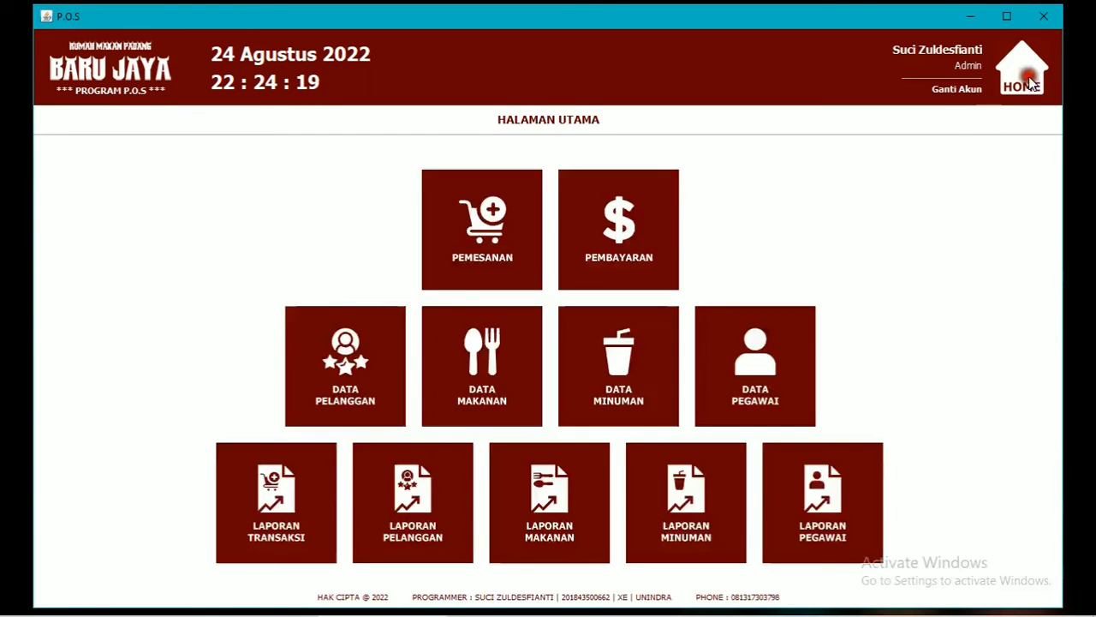
Print the transaction report for 24/08/2022 to 24/08/2022.
{"action": "left_click", "coordinate": [293, 504]}
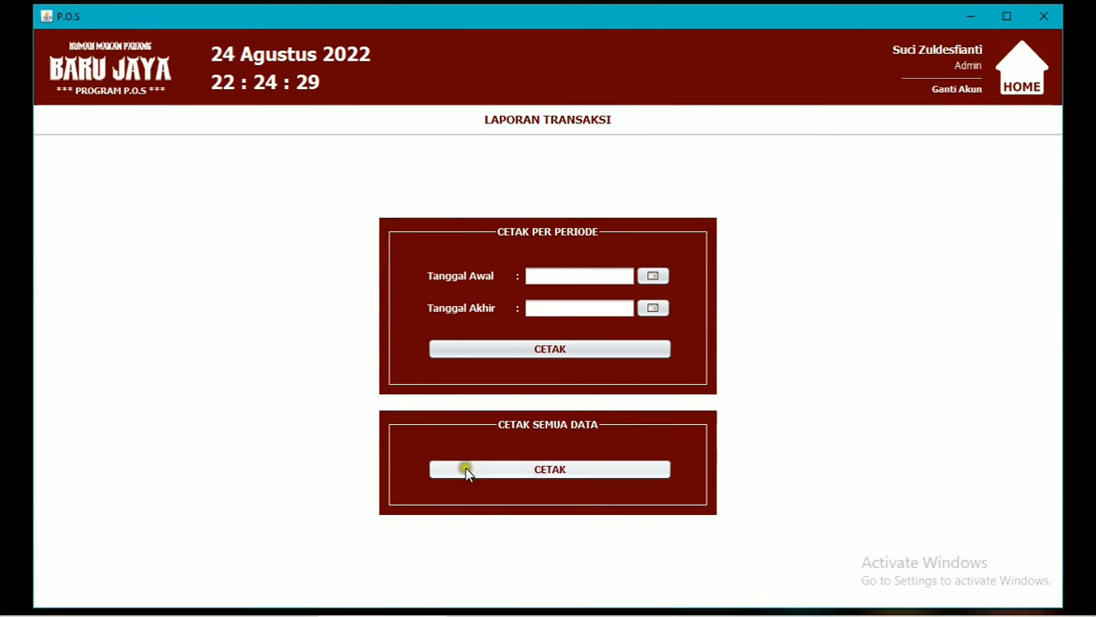
{"action": "left_click", "coordinate": [648, 276]}
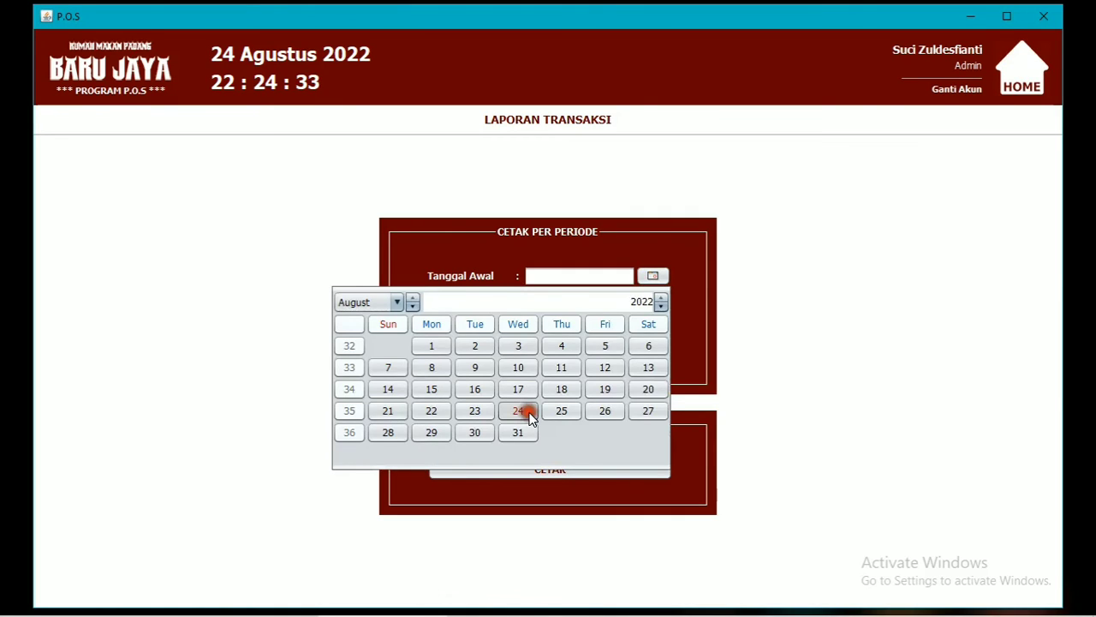
{"action": "left_click", "coordinate": [530, 418]}
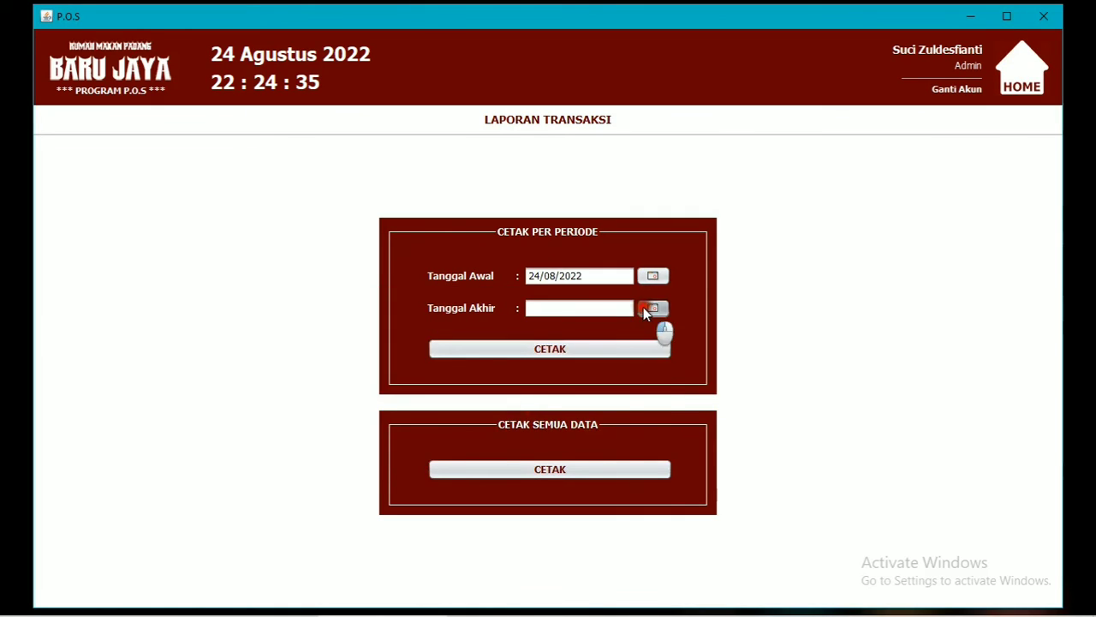
{"action": "left_click", "coordinate": [649, 308]}
{"action": "left_click", "coordinate": [525, 441]}
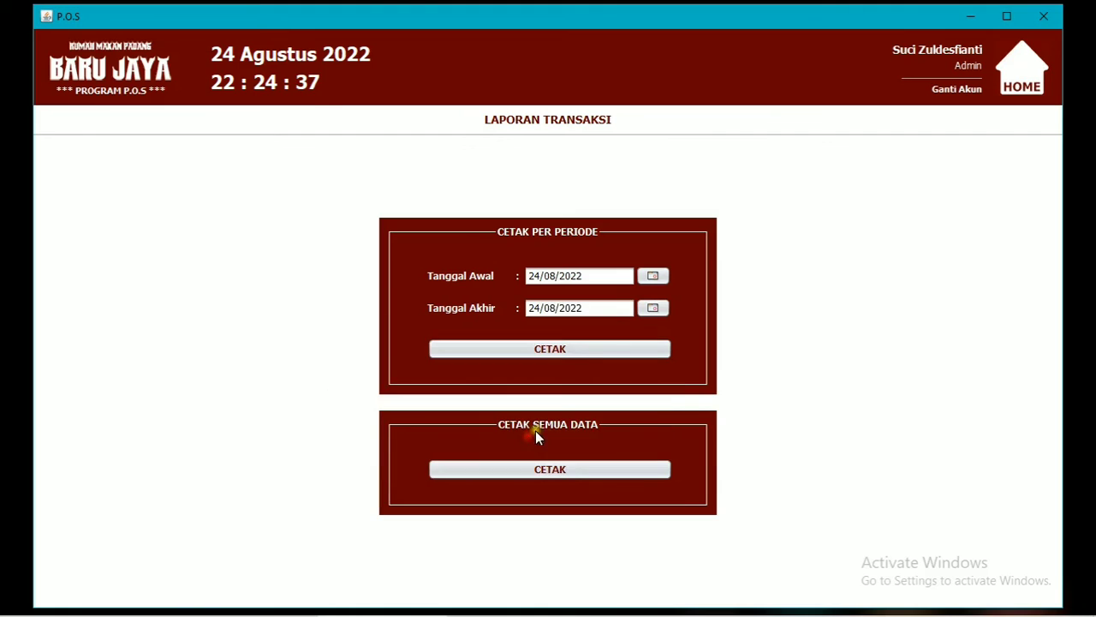
{"action": "left_click", "coordinate": [553, 353]}
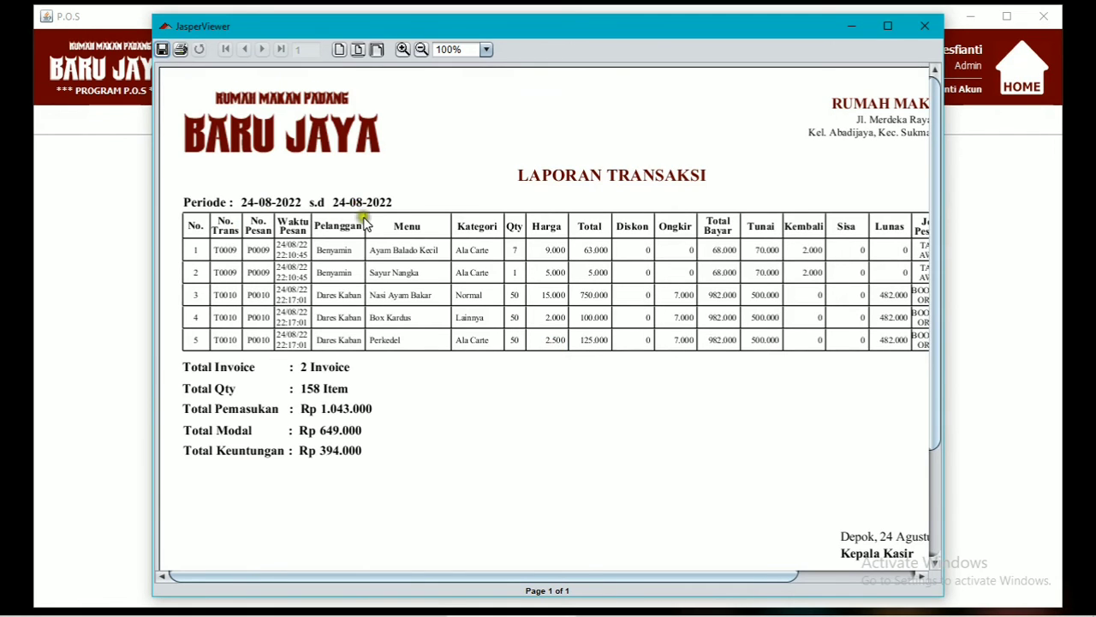
Fit and review the dated report, close it, then print the all-data transaction report.
{"action": "left_click", "coordinate": [377, 49]}
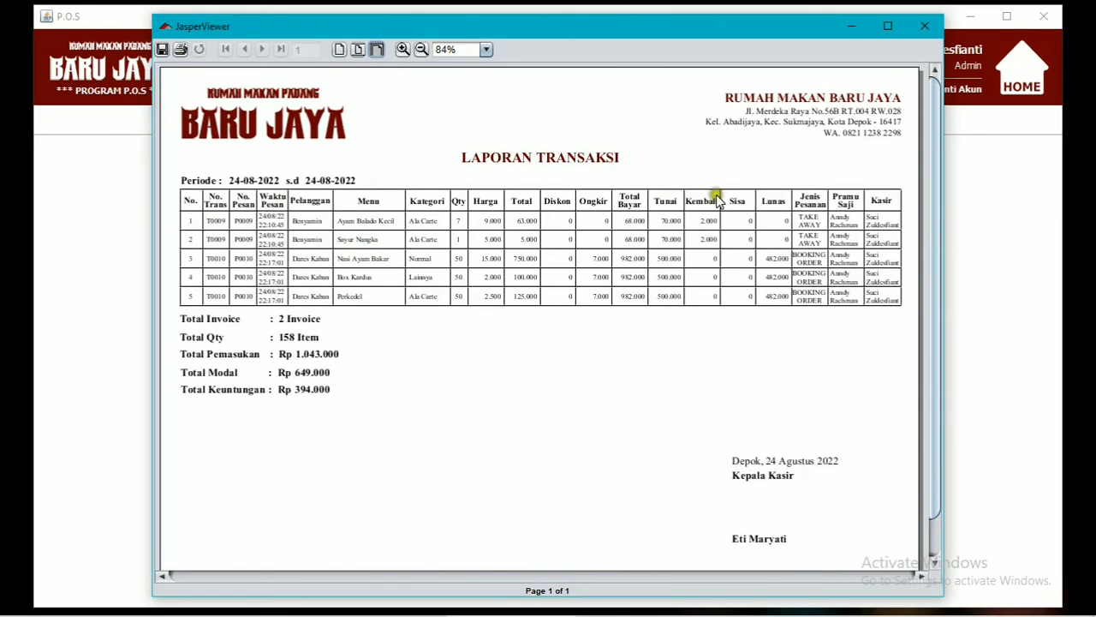
{"action": "scroll", "coordinate": [590, 464], "scroll_direction": "down", "scroll_amount": 1}
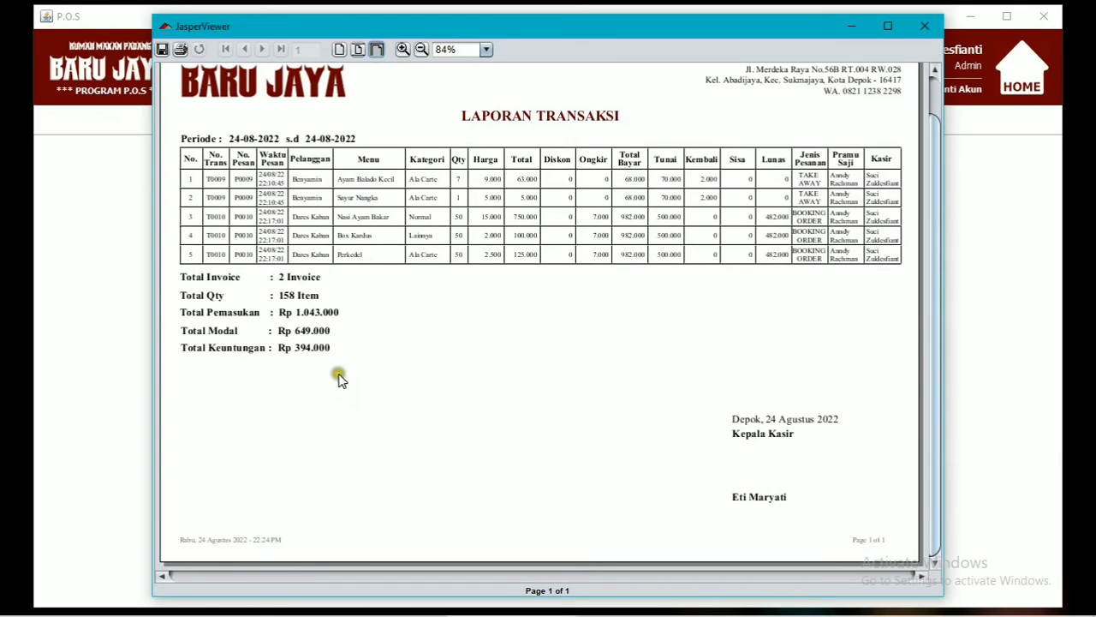
{"action": "left_click", "coordinate": [924, 25]}
{"action": "left_click", "coordinate": [595, 470]}
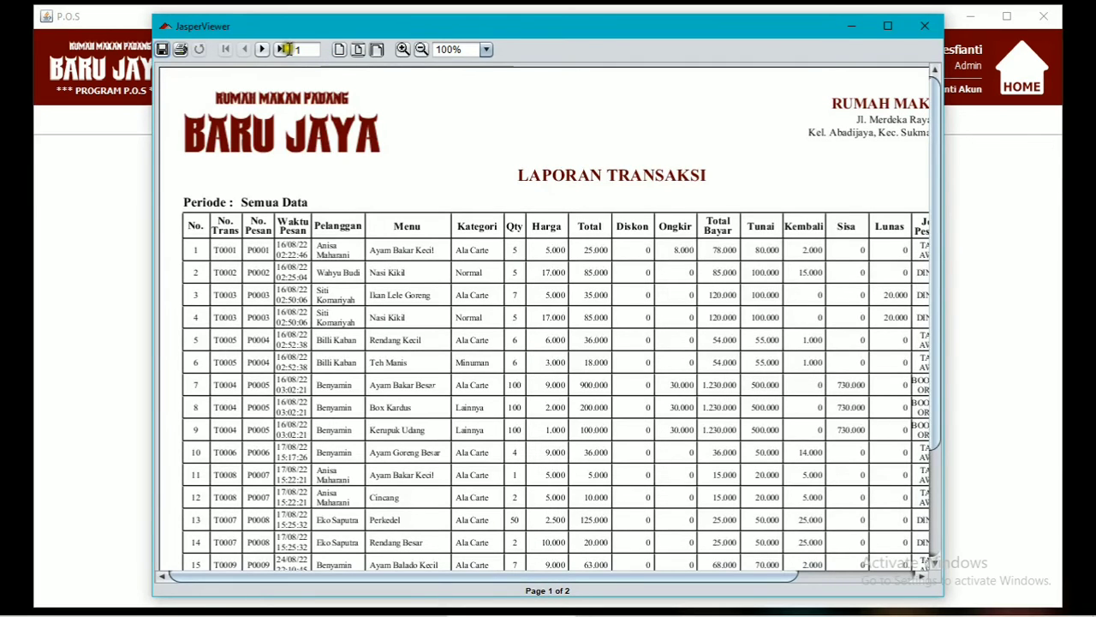
Fit the all-data report, view the page 2 totals, close it and head back to the main menu.
{"action": "left_click", "coordinate": [376, 49]}
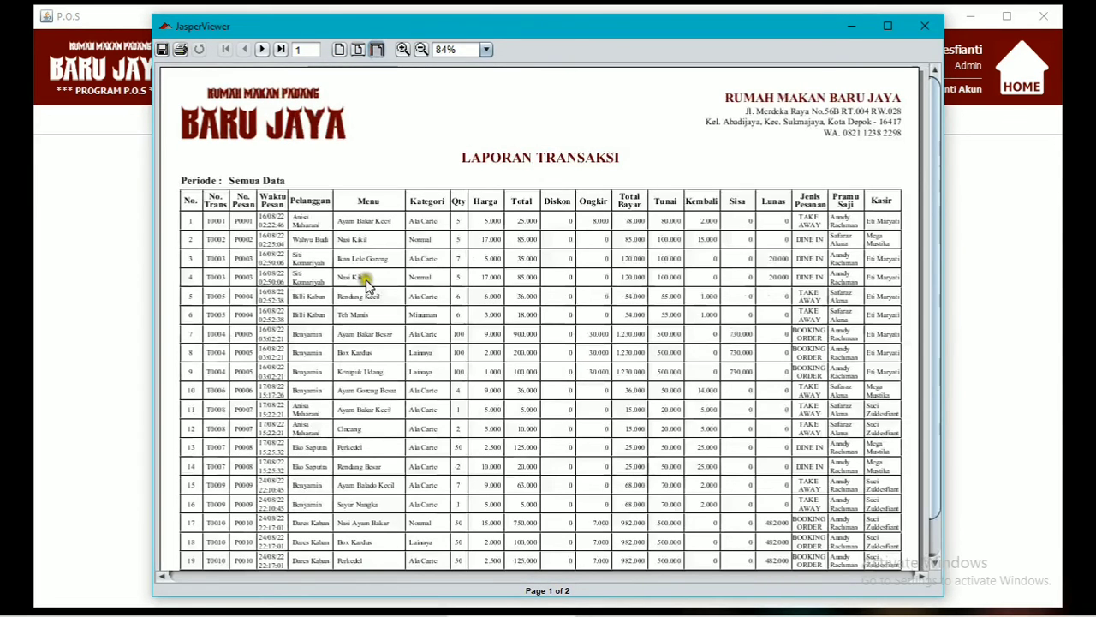
{"action": "scroll", "coordinate": [454, 354], "scroll_direction": "down", "scroll_amount": 1}
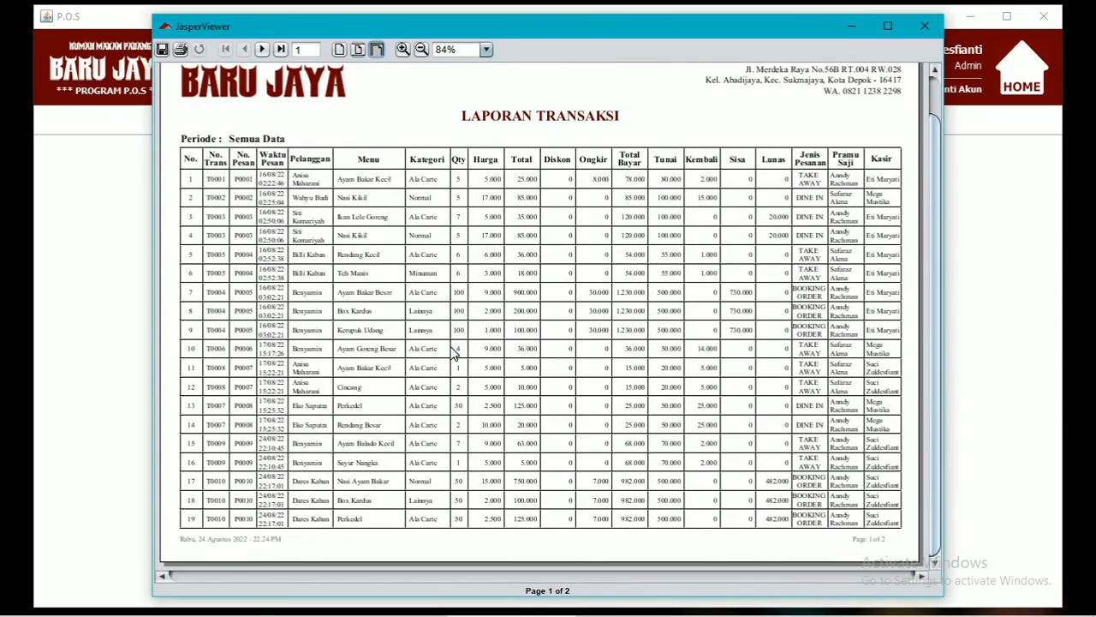
{"action": "left_click", "coordinate": [265, 49]}
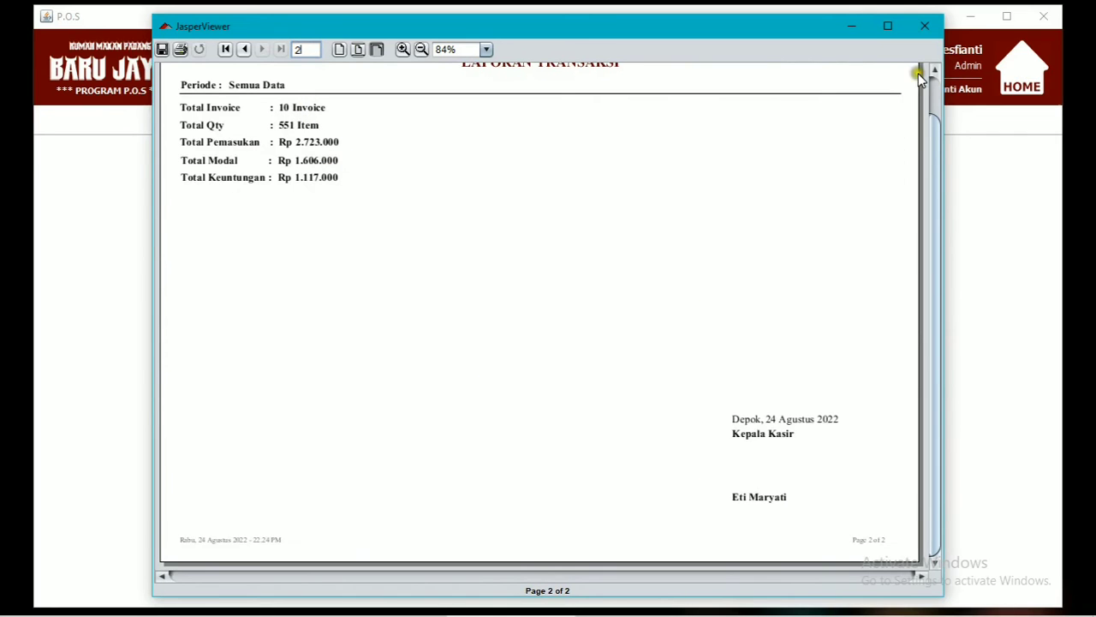
{"action": "left_click", "coordinate": [925, 25]}
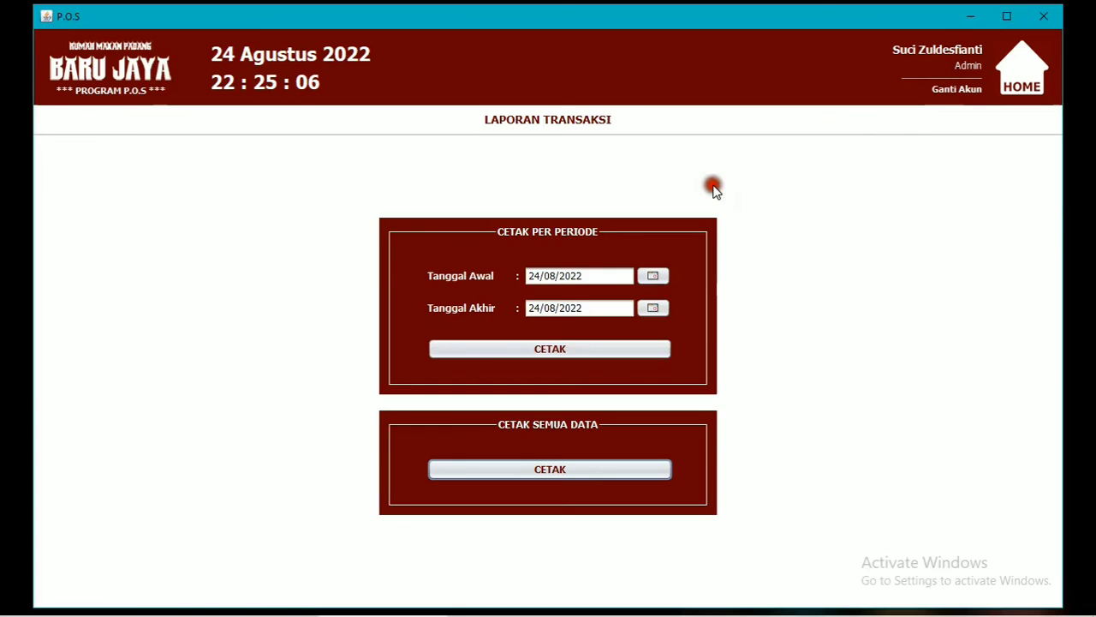
{"action": "left_click", "coordinate": [1024, 73]}
Print the customer report, fit its page in view, and close it.
{"action": "left_click", "coordinate": [448, 495]}
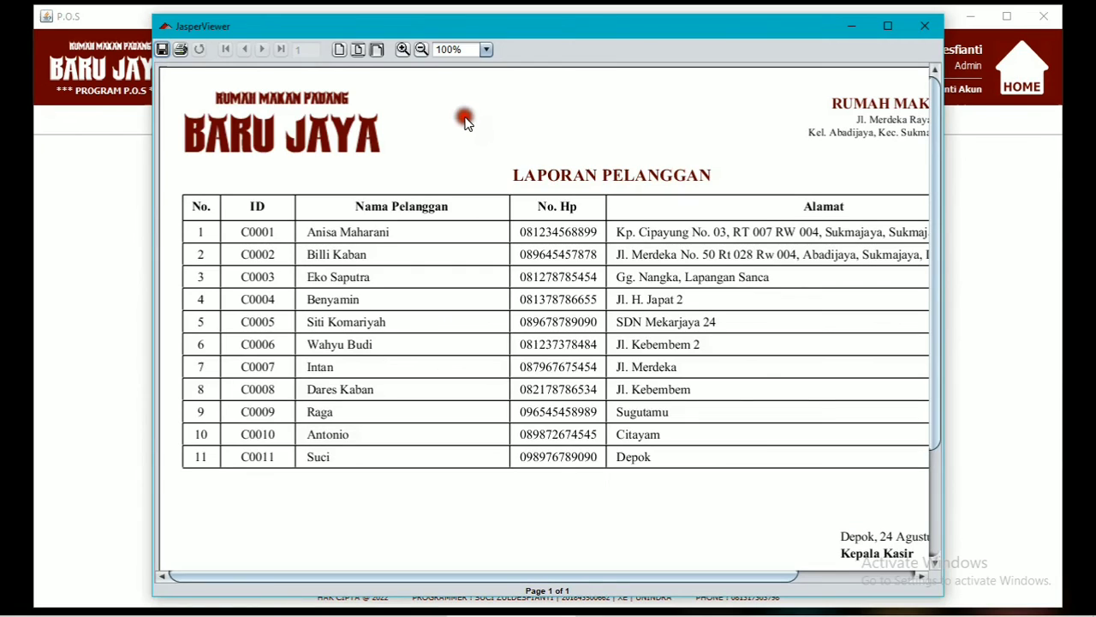
{"action": "left_click", "coordinate": [378, 49]}
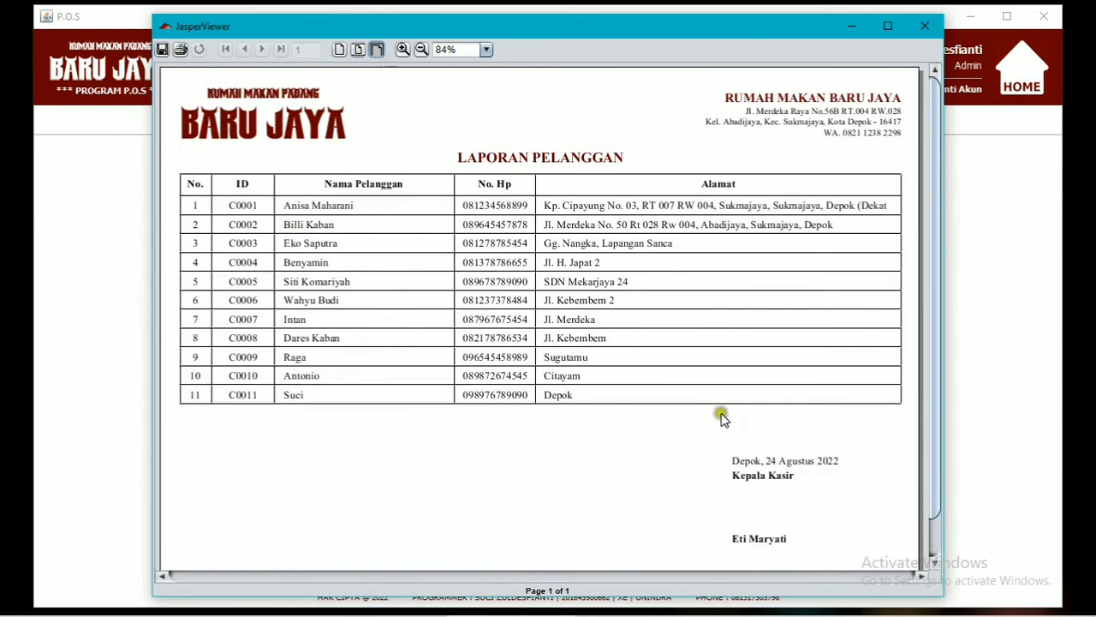
{"action": "left_click", "coordinate": [923, 26]}
Print the food report, fit it, page through to page 4, and close it.
{"action": "left_click", "coordinate": [588, 497]}
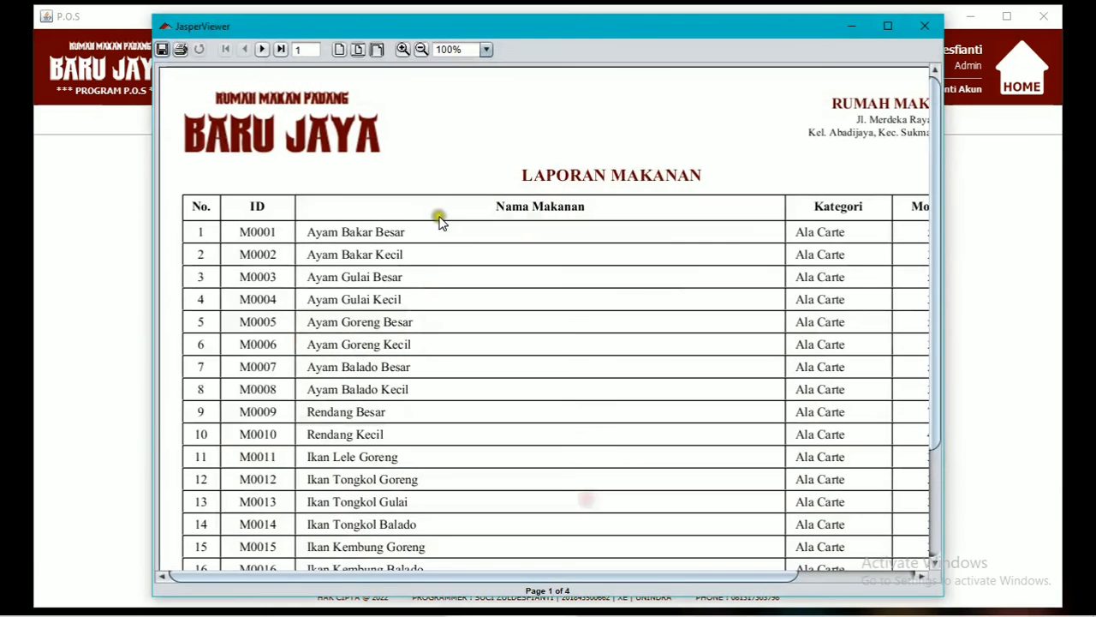
{"action": "left_click", "coordinate": [378, 49]}
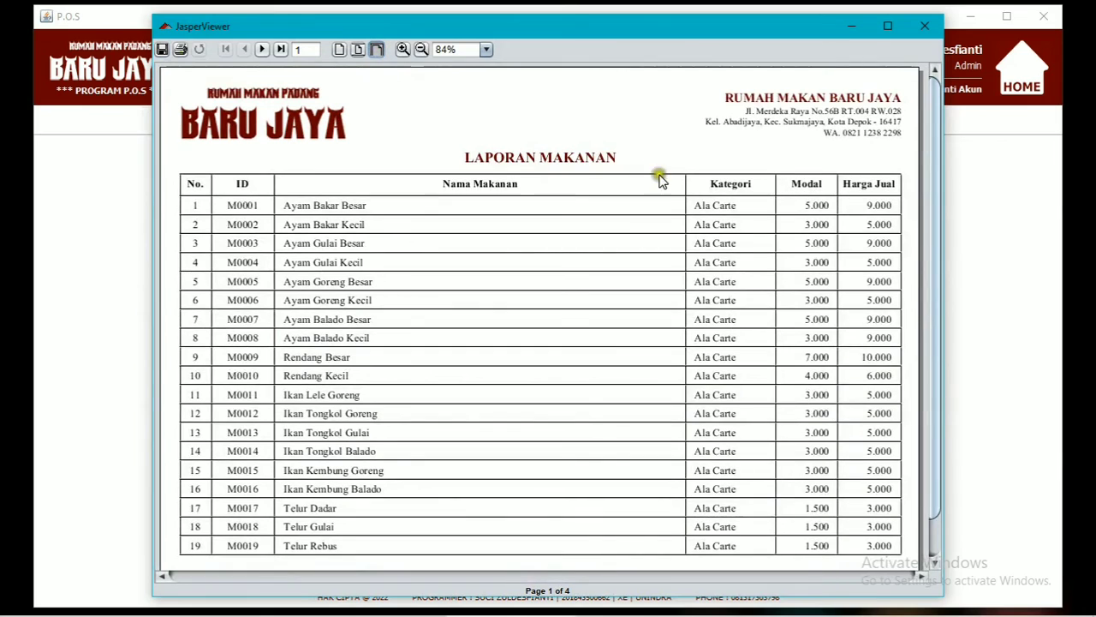
{"action": "left_click", "coordinate": [262, 49]}
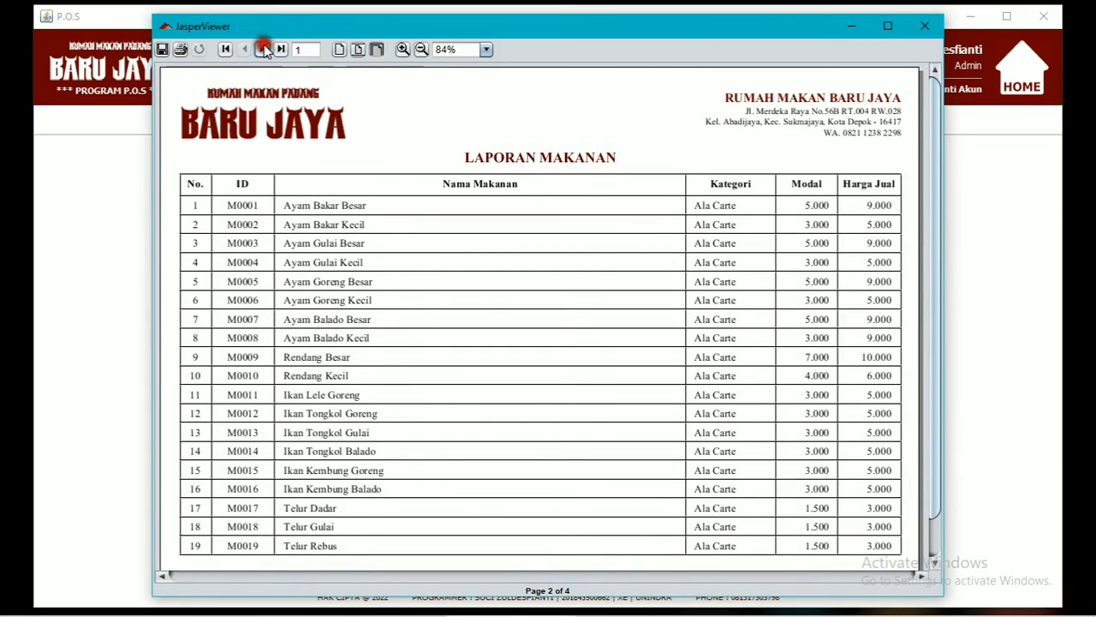
{"action": "left_click", "coordinate": [264, 49]}
{"action": "left_click", "coordinate": [264, 49]}
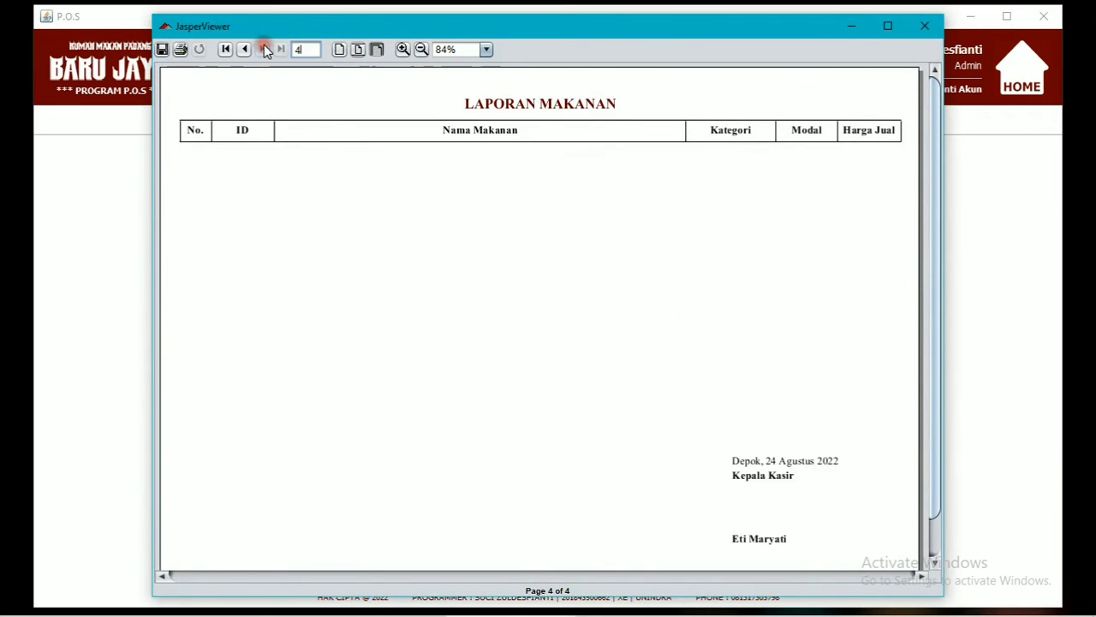
{"action": "left_click", "coordinate": [924, 26]}
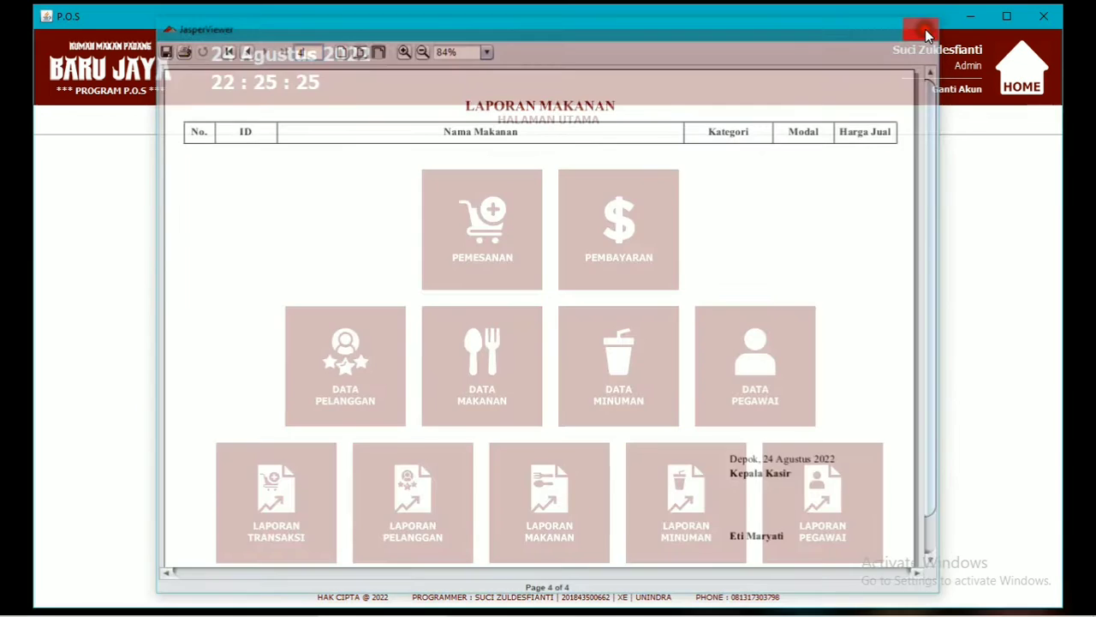
Print and fit the drink report, close it, then print the employee report.
{"action": "left_click", "coordinate": [672, 540]}
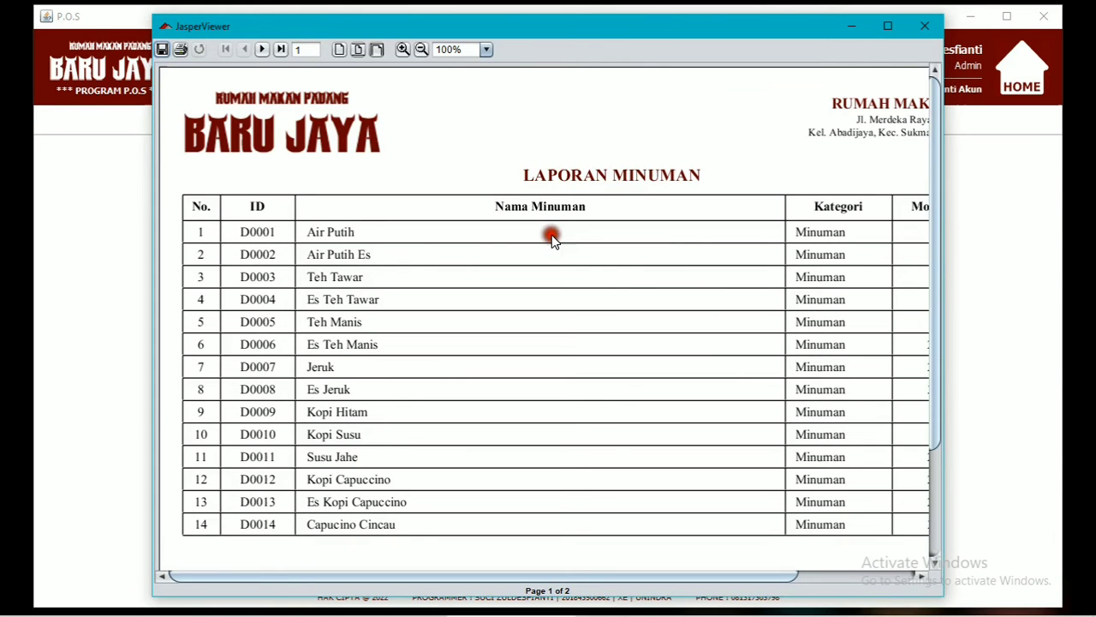
{"action": "left_click", "coordinate": [377, 49]}
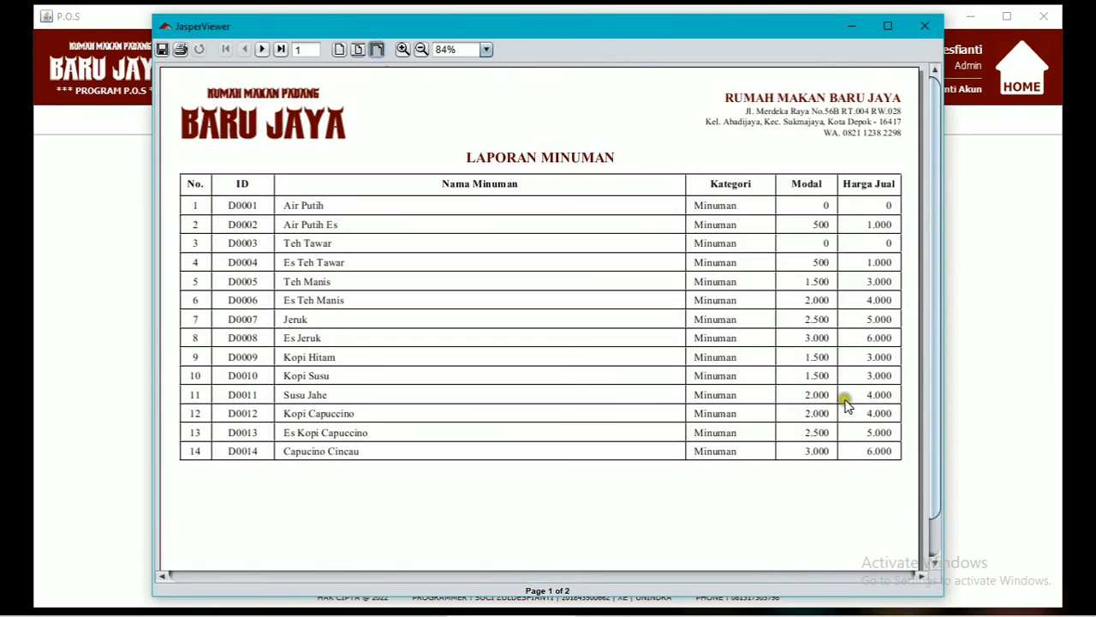
{"action": "left_click", "coordinate": [925, 26]}
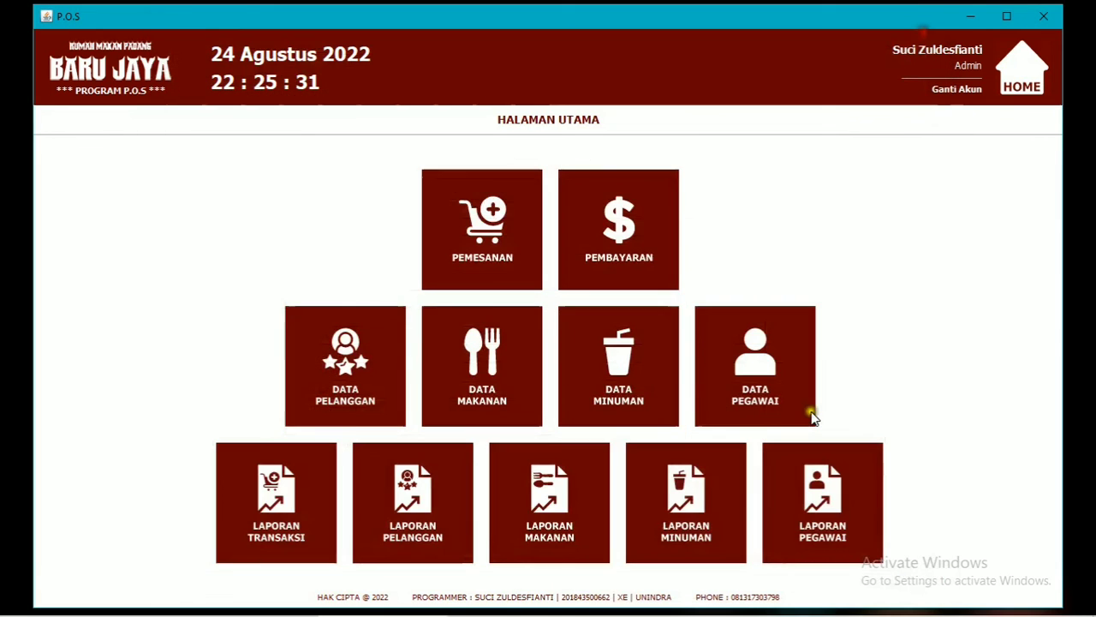
{"action": "left_click", "coordinate": [827, 486]}
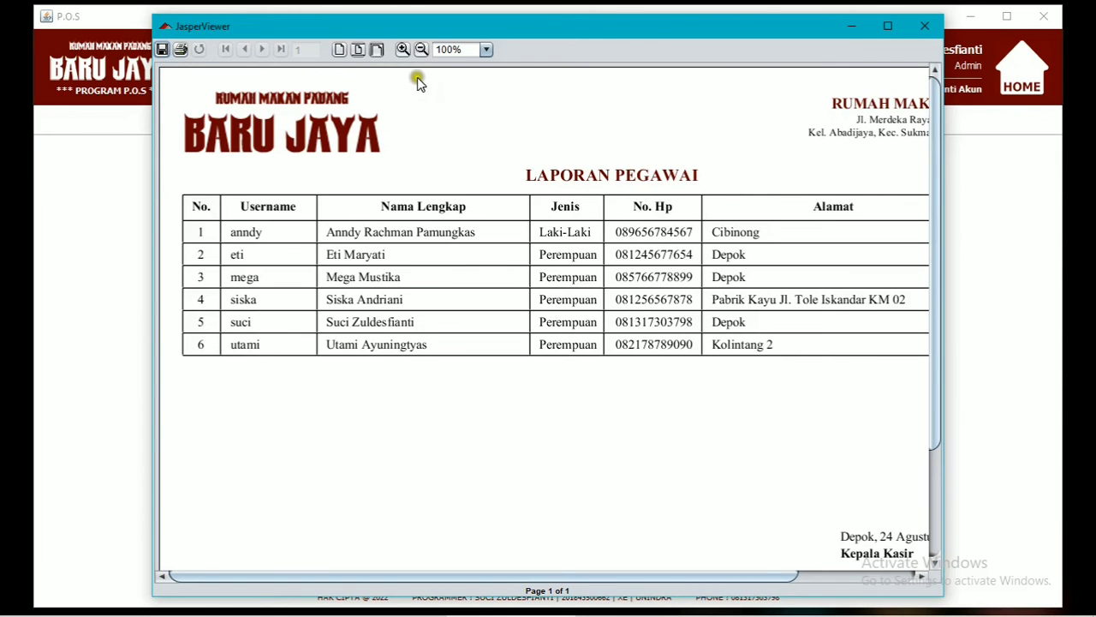
Fit the six-employee report to the window, then close the viewer.
{"action": "left_click", "coordinate": [377, 49]}
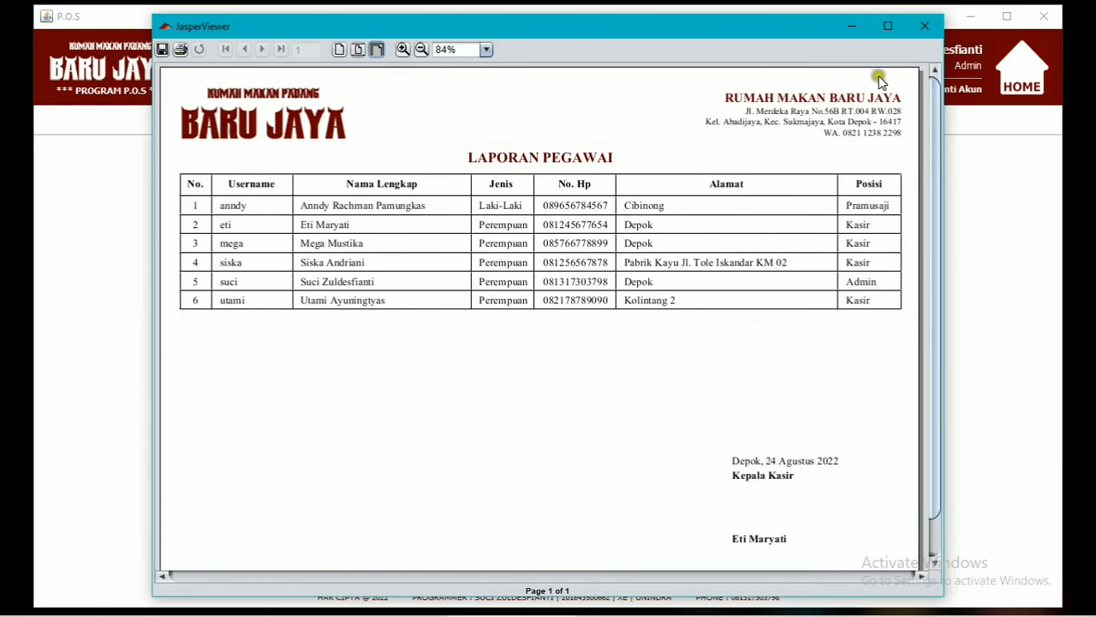
{"action": "left_click", "coordinate": [925, 25]}
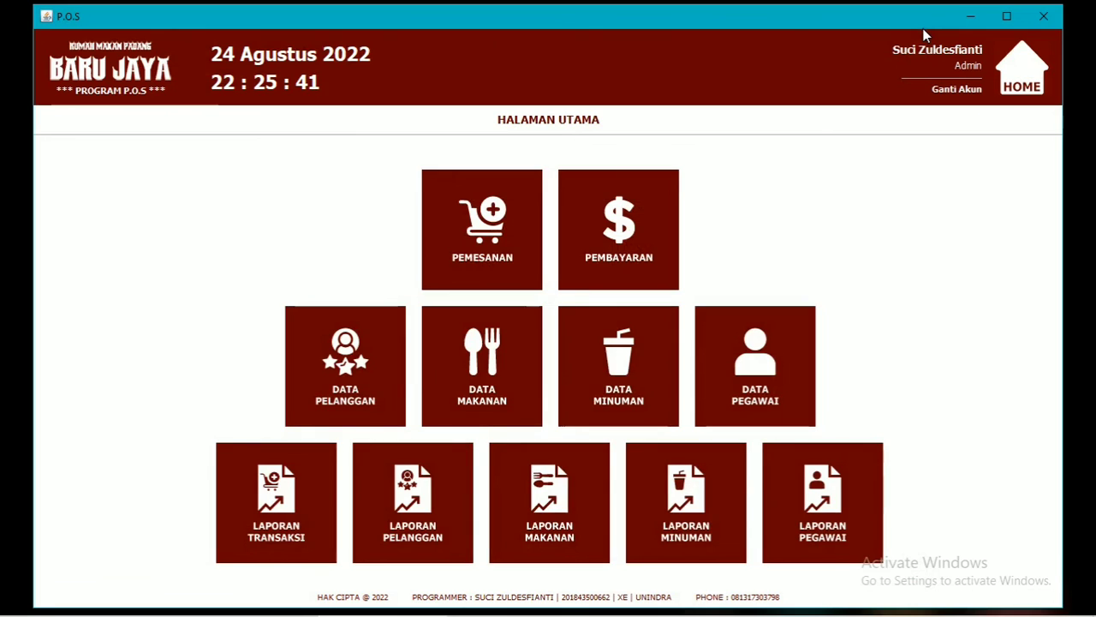
Log out via Ganti Akun, confirm and acknowledge, then close the login window.
{"action": "left_click", "coordinate": [968, 89]}
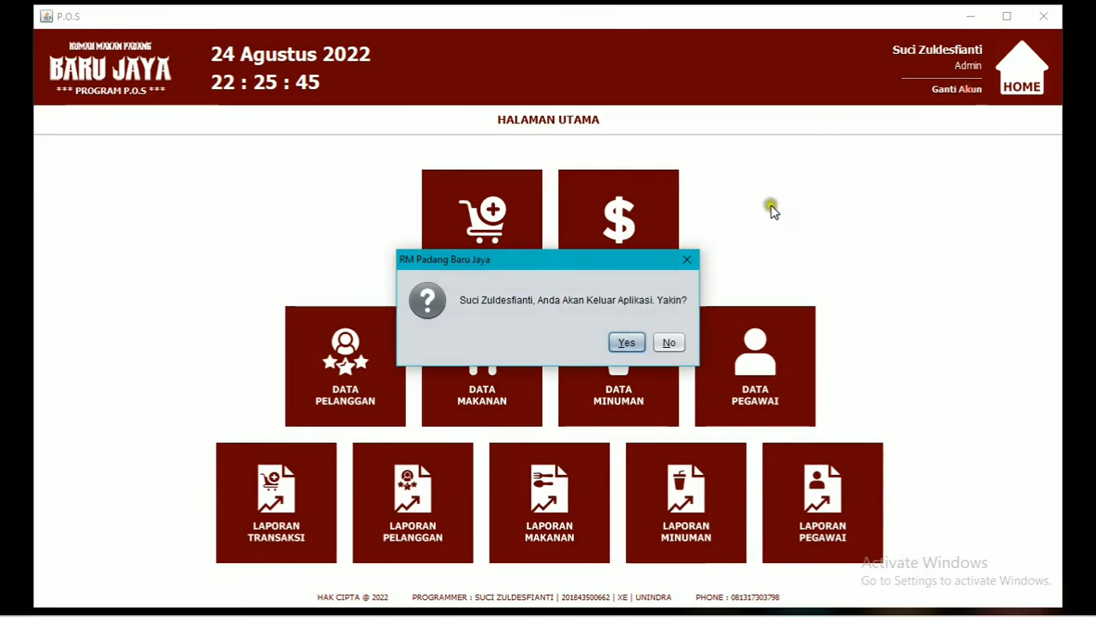
{"action": "left_click", "coordinate": [631, 342]}
{"action": "left_click", "coordinate": [623, 343]}
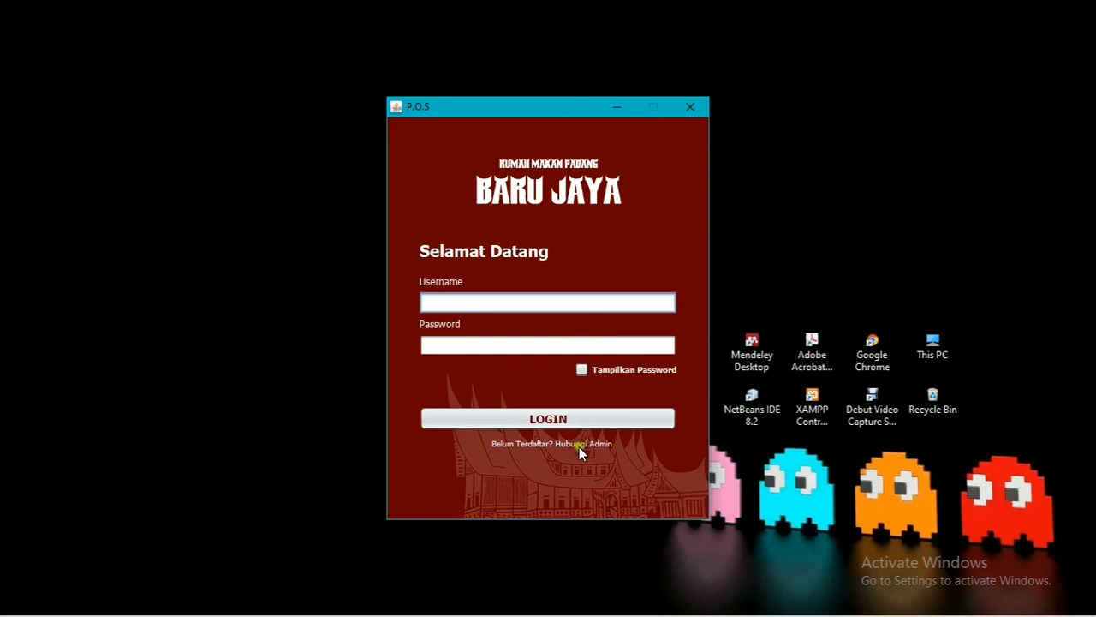
{"action": "left_click", "coordinate": [704, 103]}
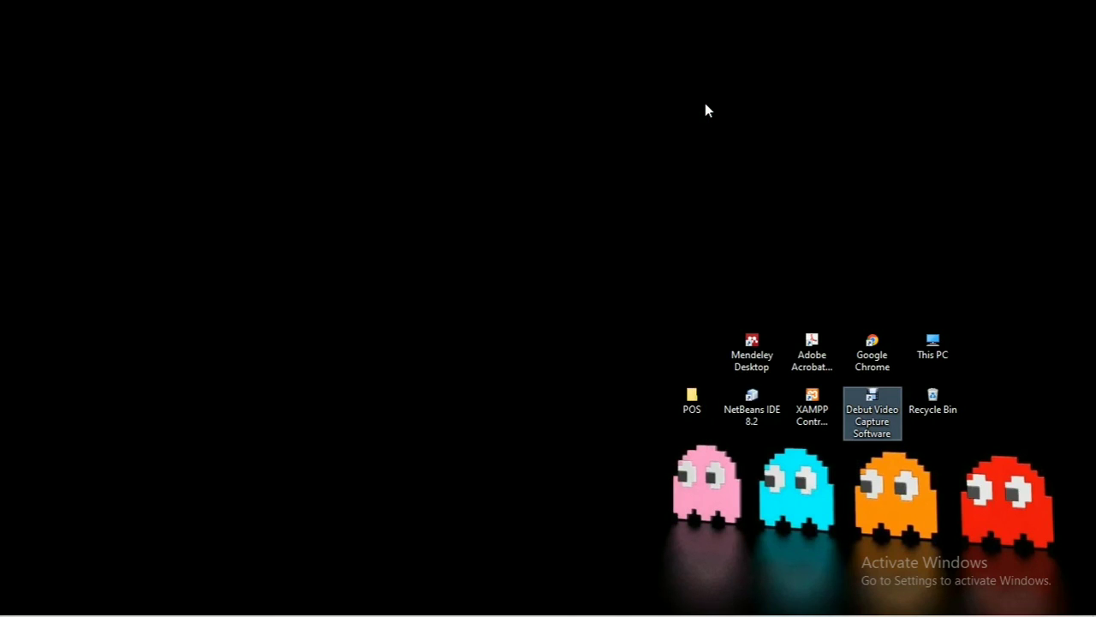